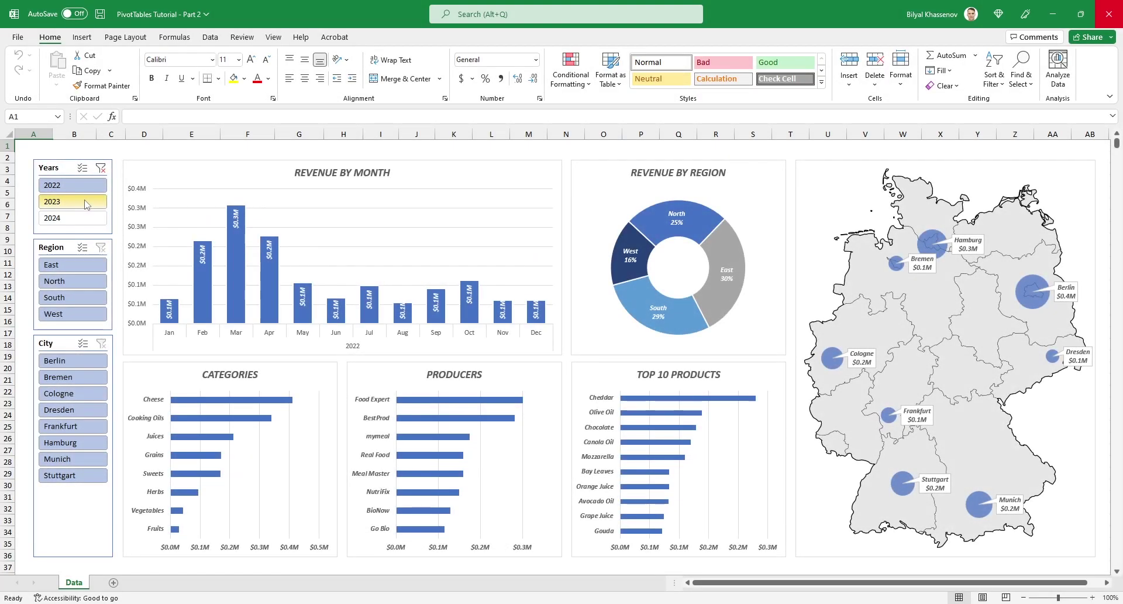
# Preview the finished dashboard for different years with the Years slicer, including 2023 and 2024, and clear the year filter.
pyautogui.click(87, 203)
pyautogui.click(87, 219)
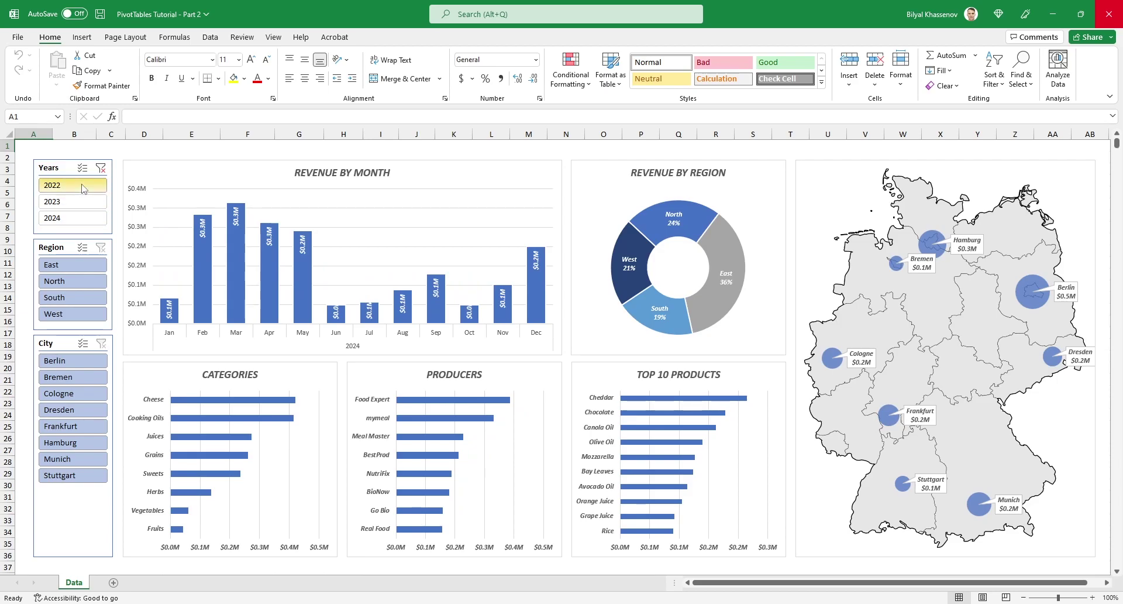
pyautogui.click(83, 201)
pyautogui.keyDown('ctrl'); pyautogui.click(87, 219); pyautogui.keyUp('ctrl')
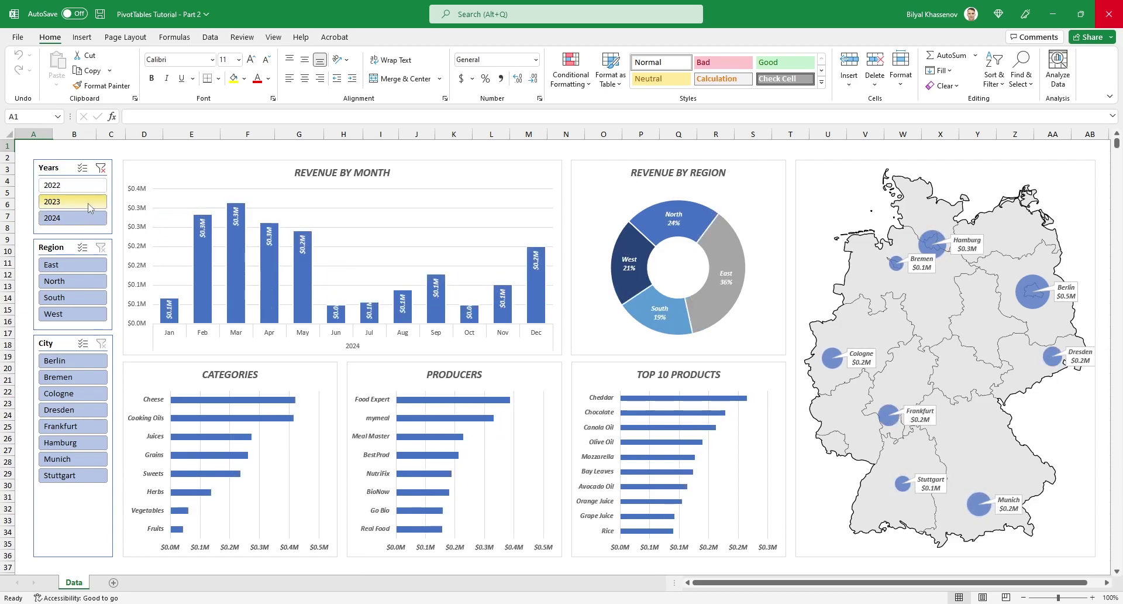
pyautogui.click(101, 168)
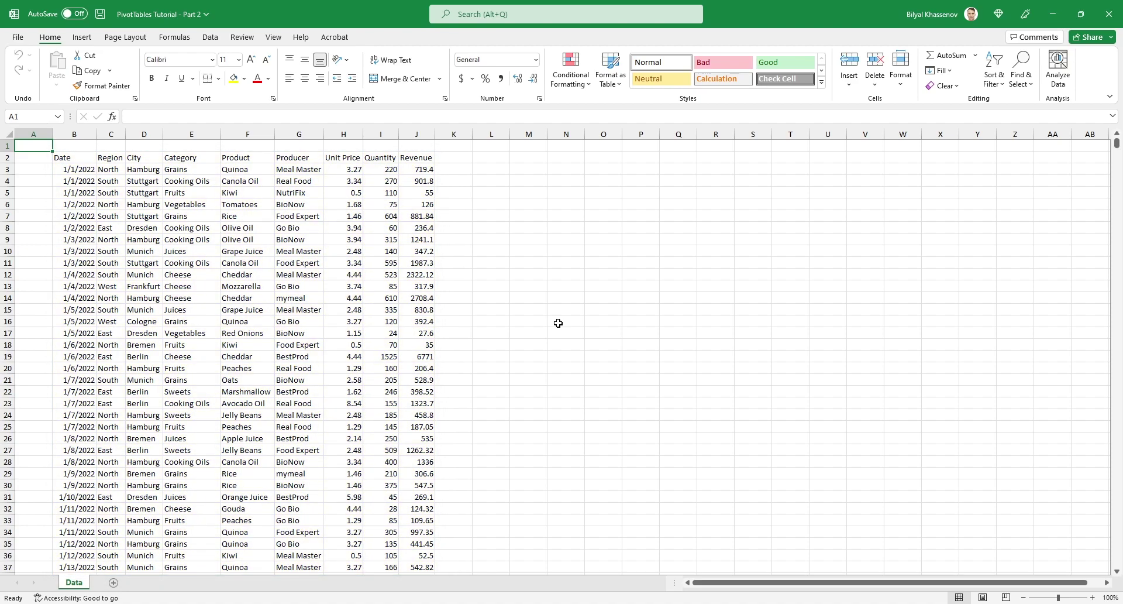
# Convert the sales data range to a table with headers and name the table DT_Data.
pyautogui.click(177, 217)
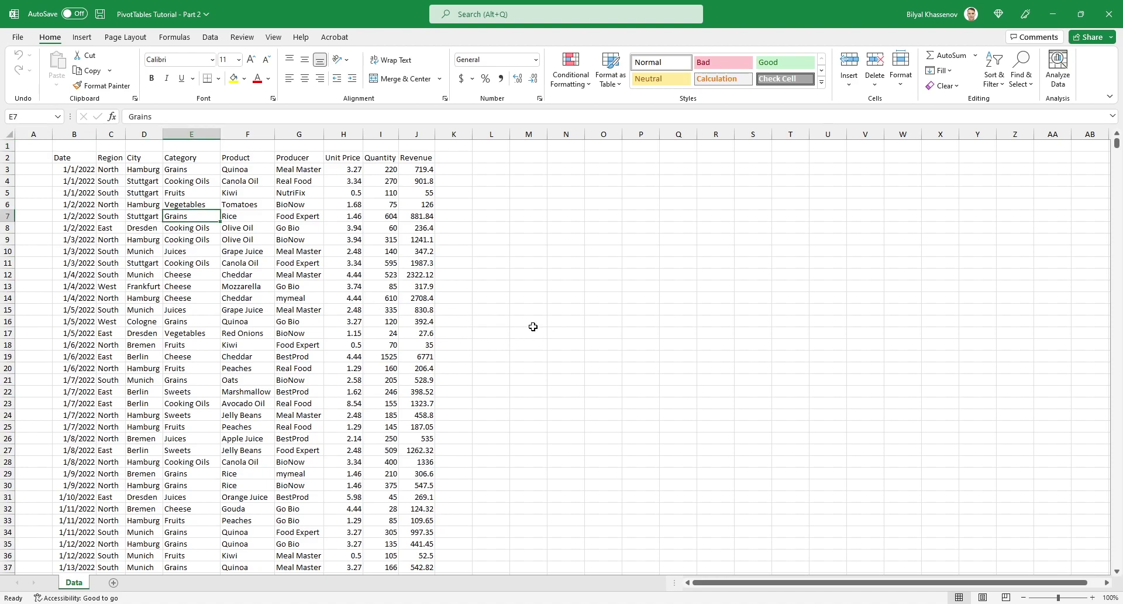
pyautogui.hotkey('ctrl', 't')
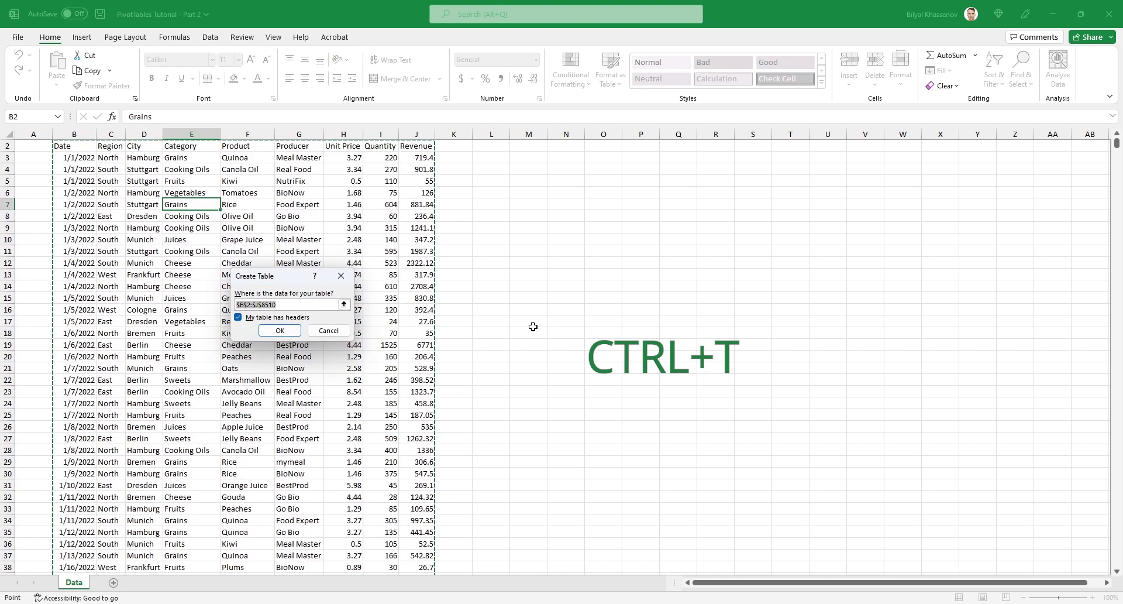
pyautogui.click(286, 331)
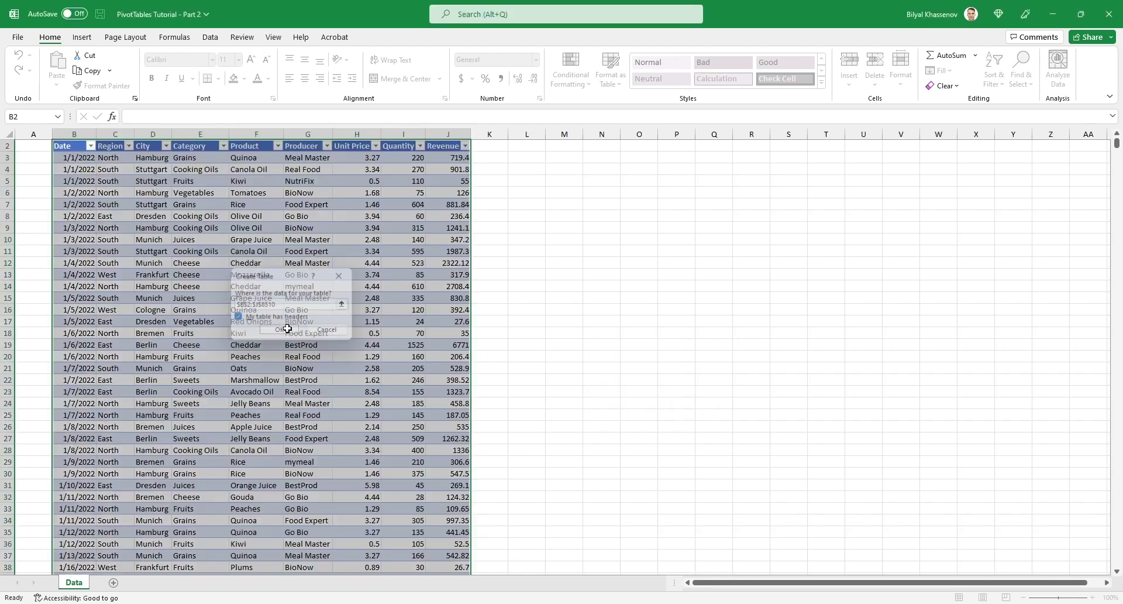
pyautogui.scroll(1, 549, 347)
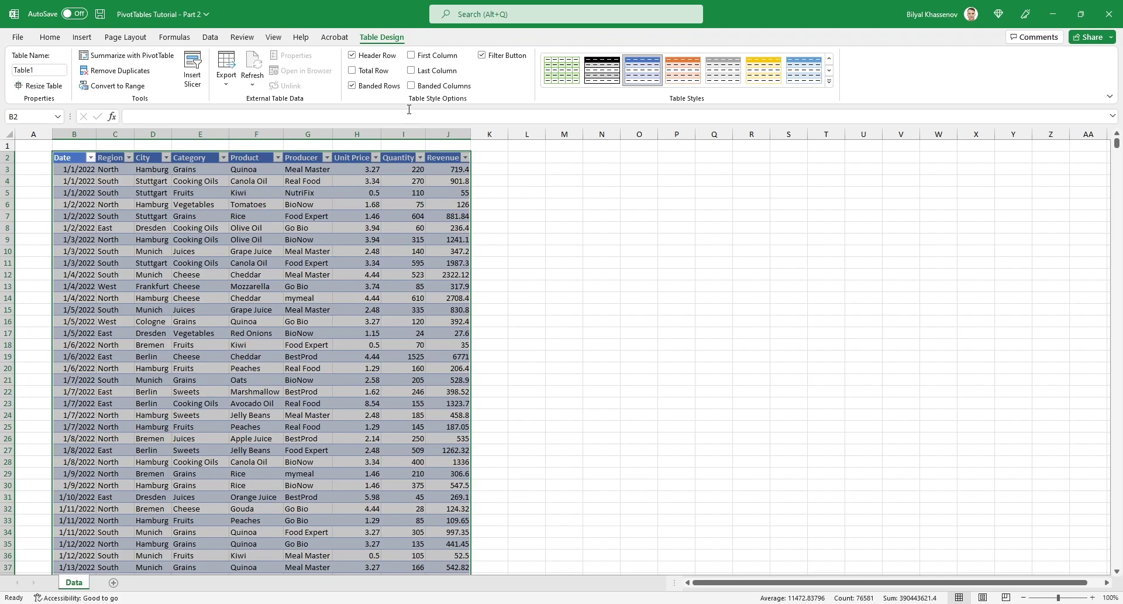
pyautogui.click(43, 70)
pyautogui.write('DT_Data')
pyautogui.press('Return')
# Insert a PivotTable based on DT_Data on a new worksheet.
pyautogui.click(82, 37)
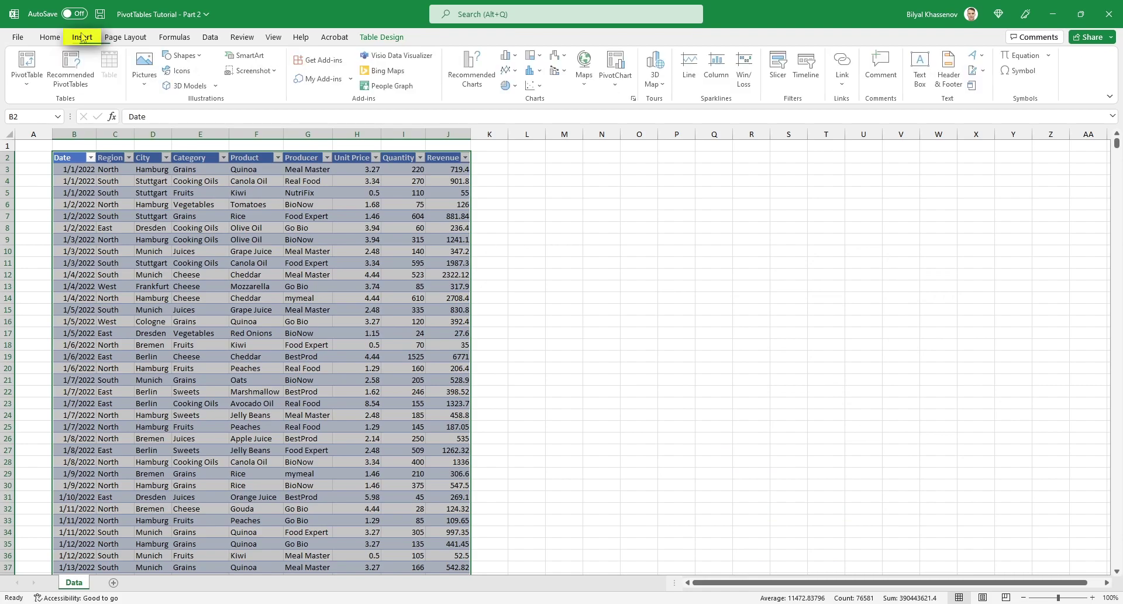
pyautogui.click(28, 65)
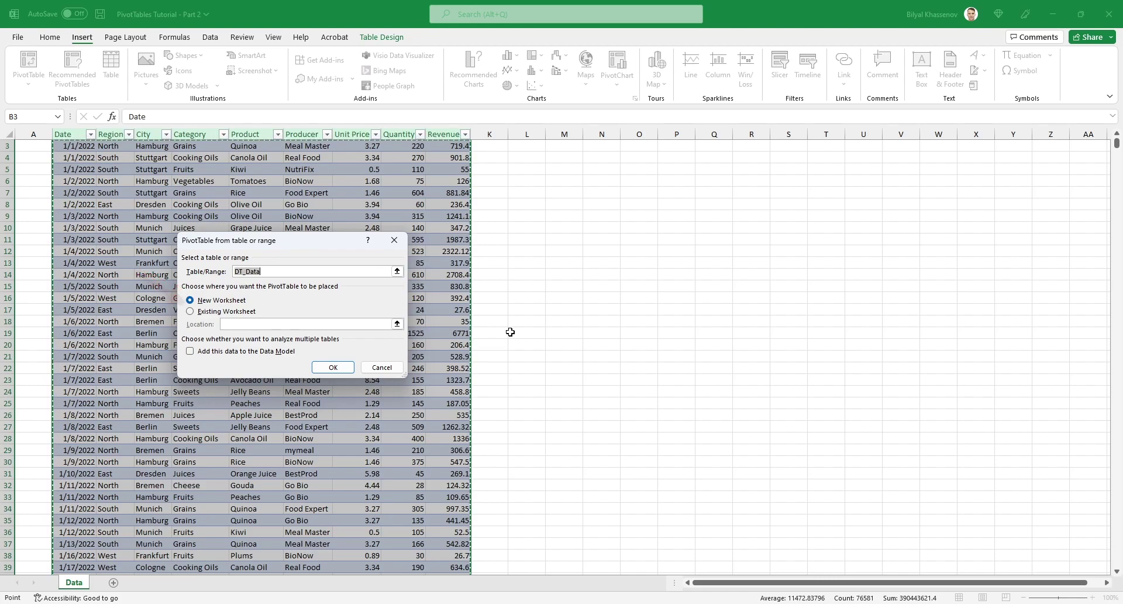
pyautogui.click(333, 366)
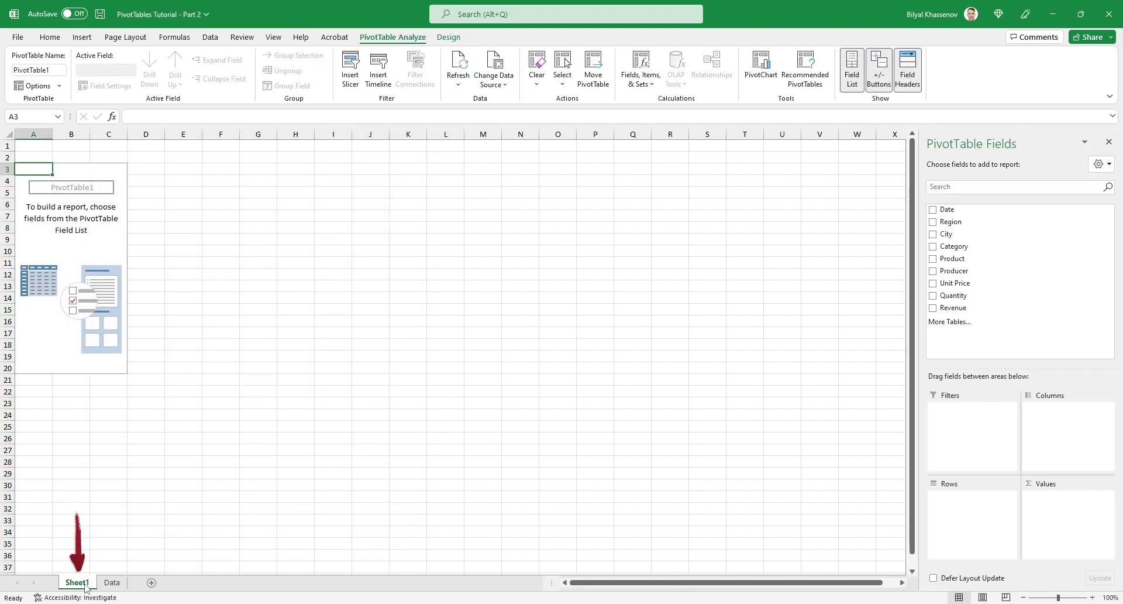
# Move the new PivotTable sheet after the Data sheet and rename it Categories.
pyautogui.moveTo(86, 586); pyautogui.dragTo(139, 585)
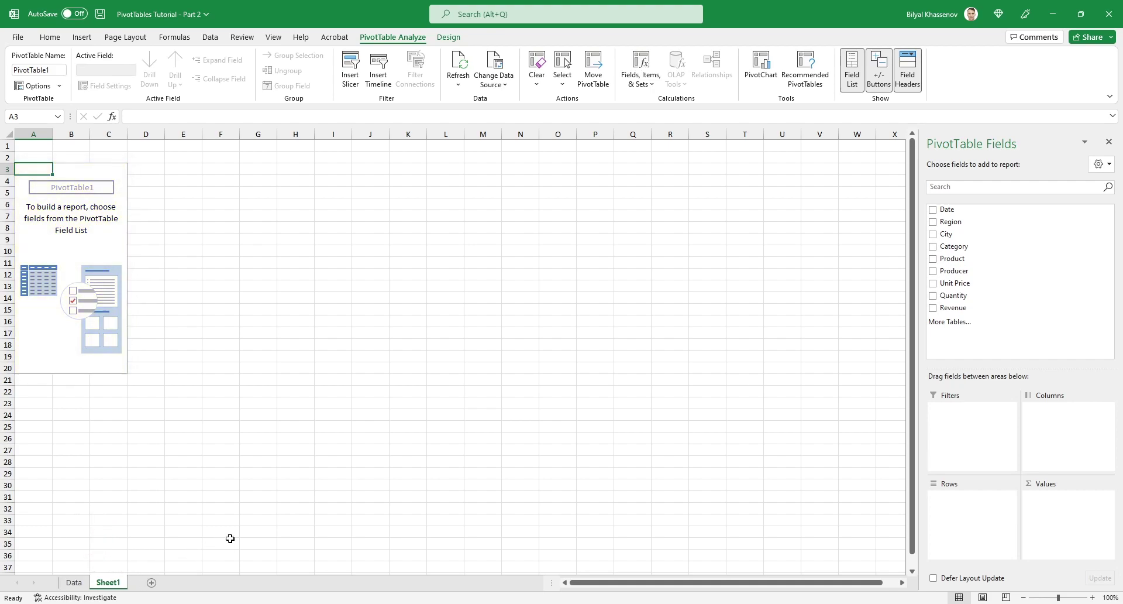
pyautogui.hotkey('alt', 'h')
pyautogui.write('orCategorie')
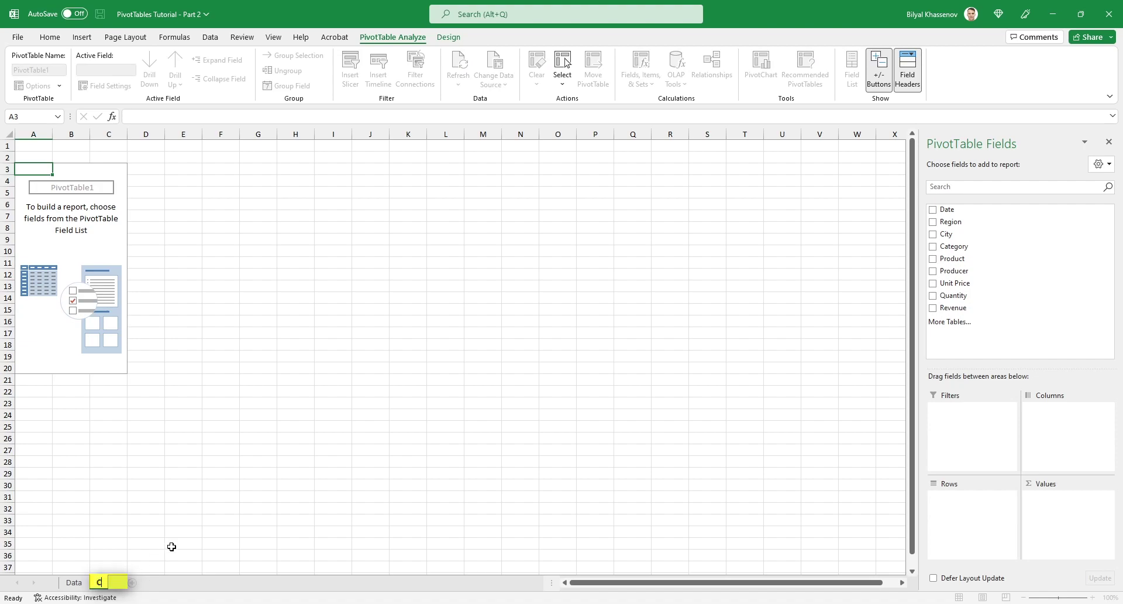
pyautogui.write('s')
pyautogui.press('Return')
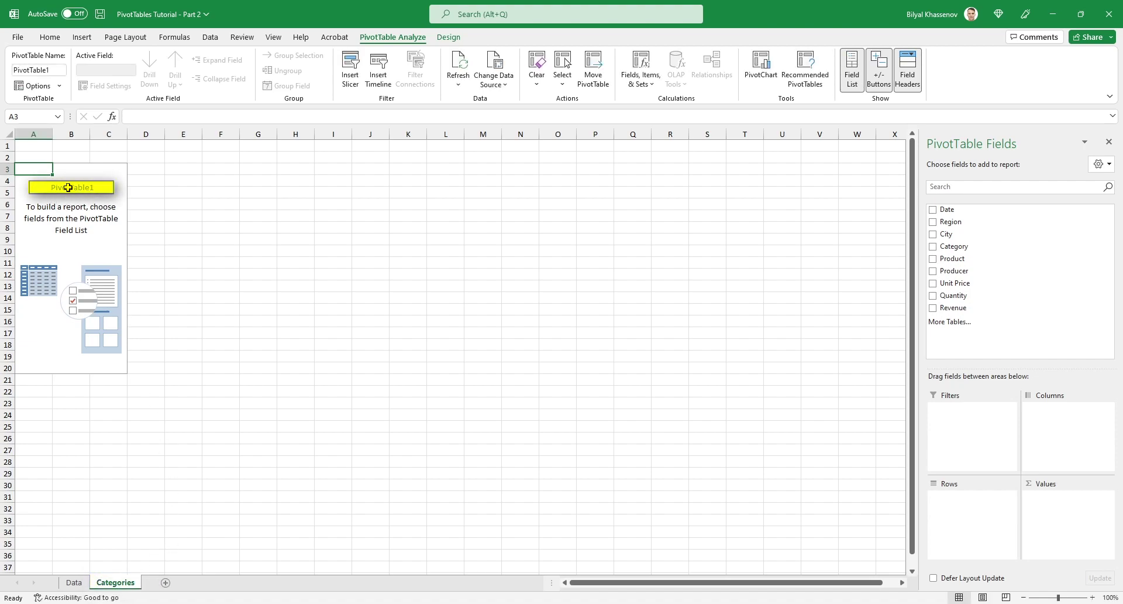
# Name the PivotTable on the Categories sheet PT_Categories.
pyautogui.hotkey('alt', 'j')
pyautogui.write('taPT')
pyautogui.press('Return')
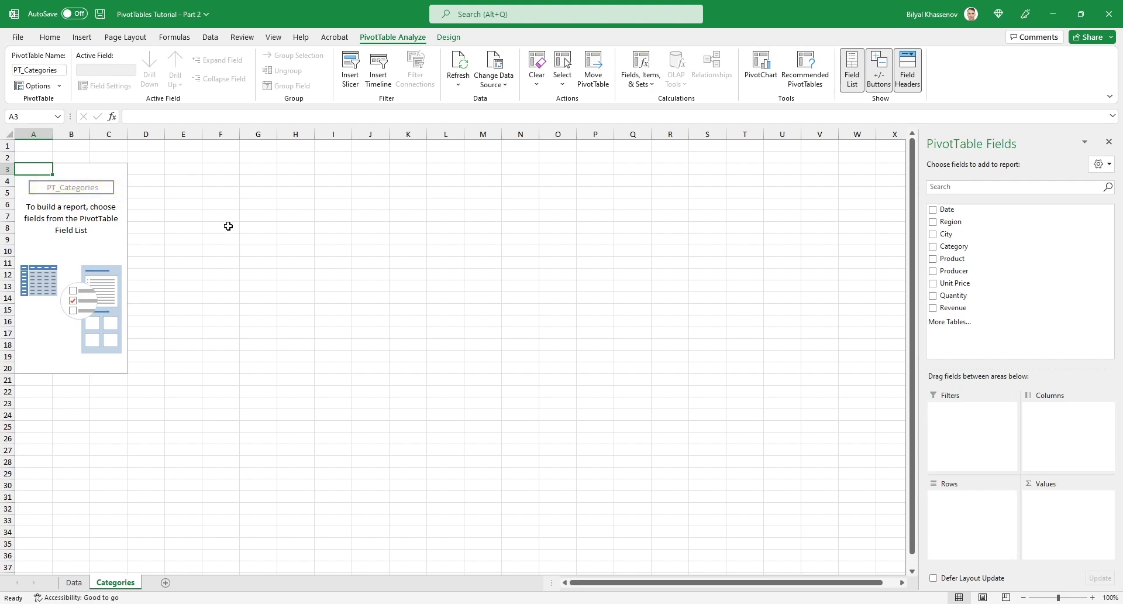
# Lay out the PivotTable with Category as rows, Revenue as values, and Region and City as filters.
pyautogui.moveTo(952, 246); pyautogui.dragTo(969, 515)
pyautogui.moveTo(988, 307); pyautogui.dragTo(1057, 499)
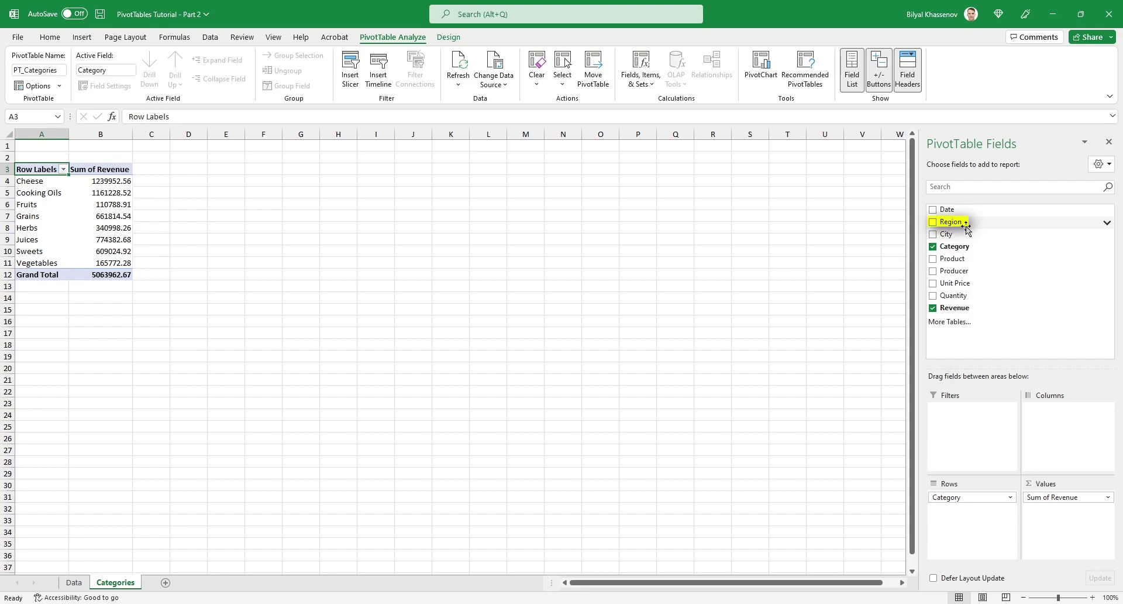
pyautogui.moveTo(950, 221); pyautogui.dragTo(980, 422)
pyautogui.moveTo(946, 233); pyautogui.dragTo(969, 436)
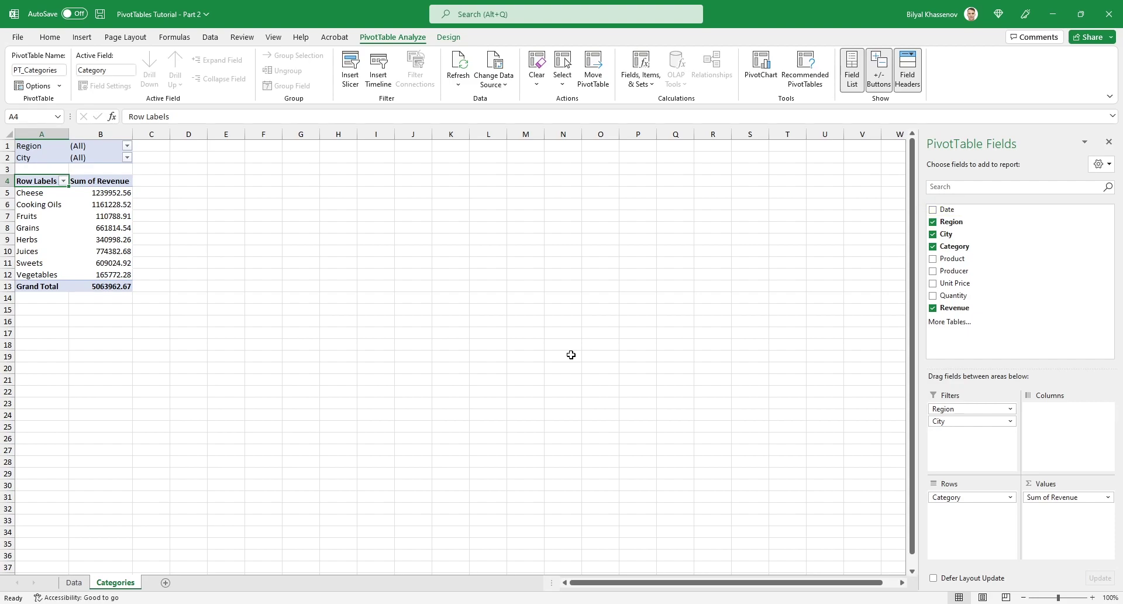
# Add Date to the PivotTable rows, remove the Quarters and Date fields from them, and place Years in the filters.
pyautogui.moveTo(1002, 210); pyautogui.dragTo(982, 514)
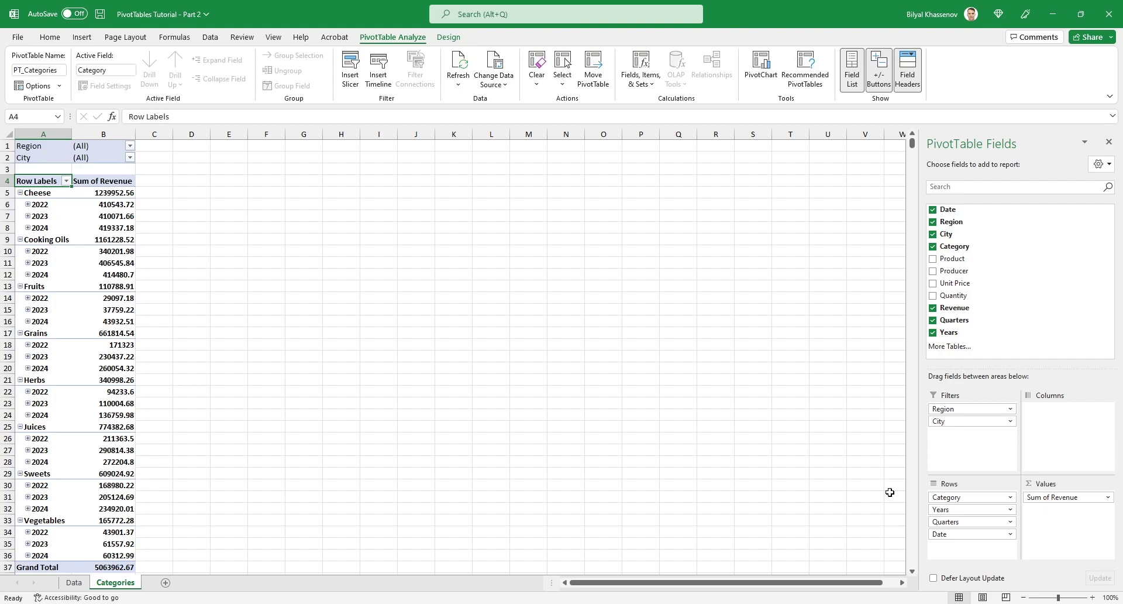
pyautogui.moveTo(942, 521); pyautogui.dragTo(957, 324)
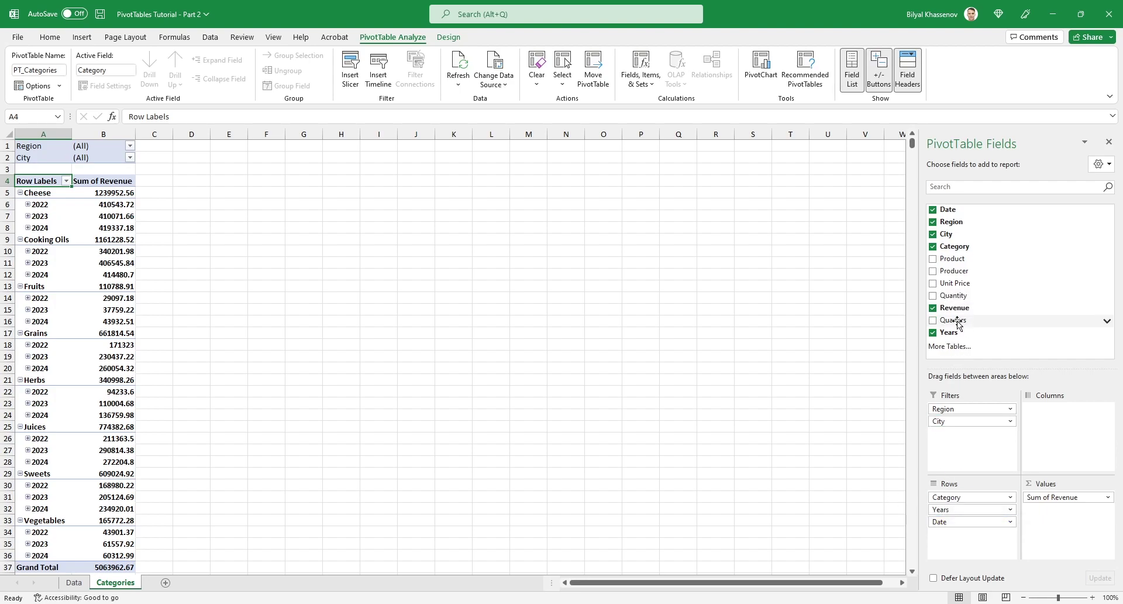
pyautogui.moveTo(971, 521); pyautogui.dragTo(990, 333)
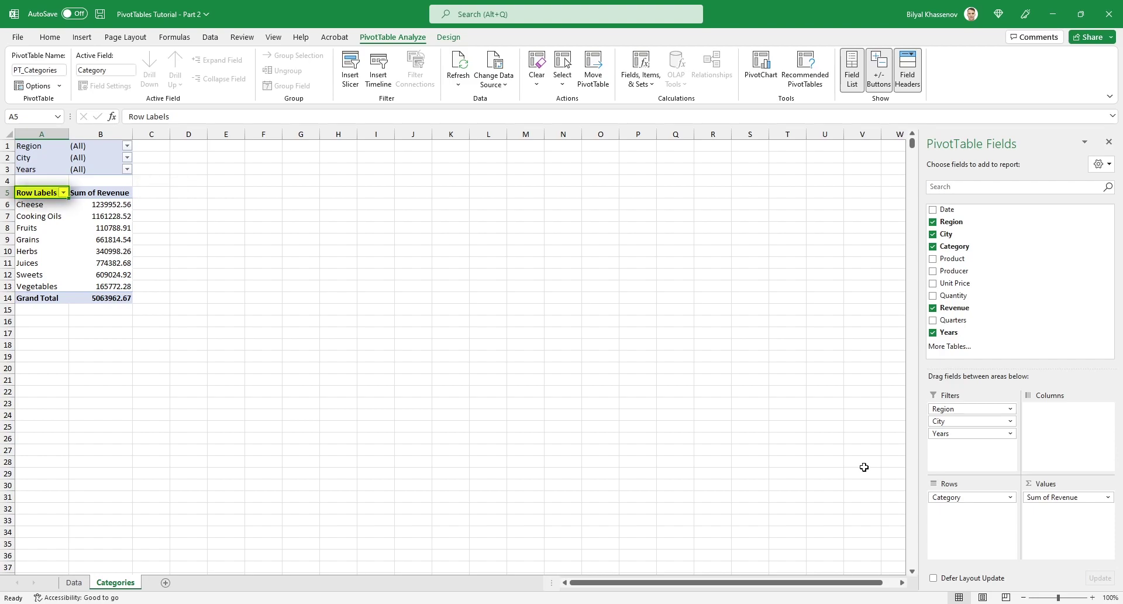
# Rename the PivotTable's row header to "Category" and its value header to "Revenue " with a trailing space.
pyautogui.write('Category')
pyautogui.press('Tab')
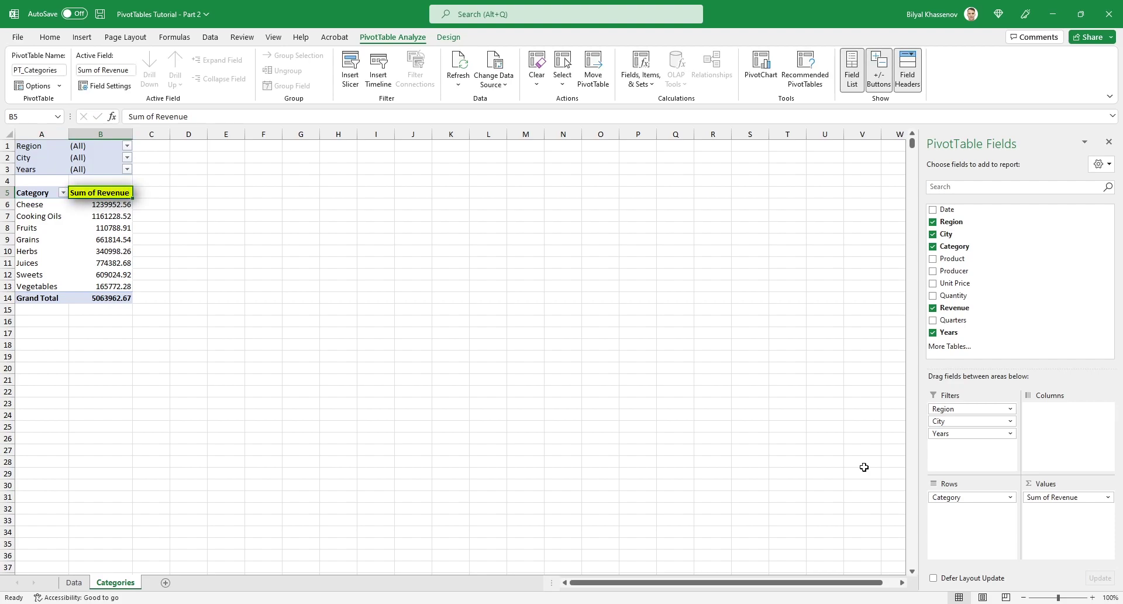
pyautogui.write('Revenue')
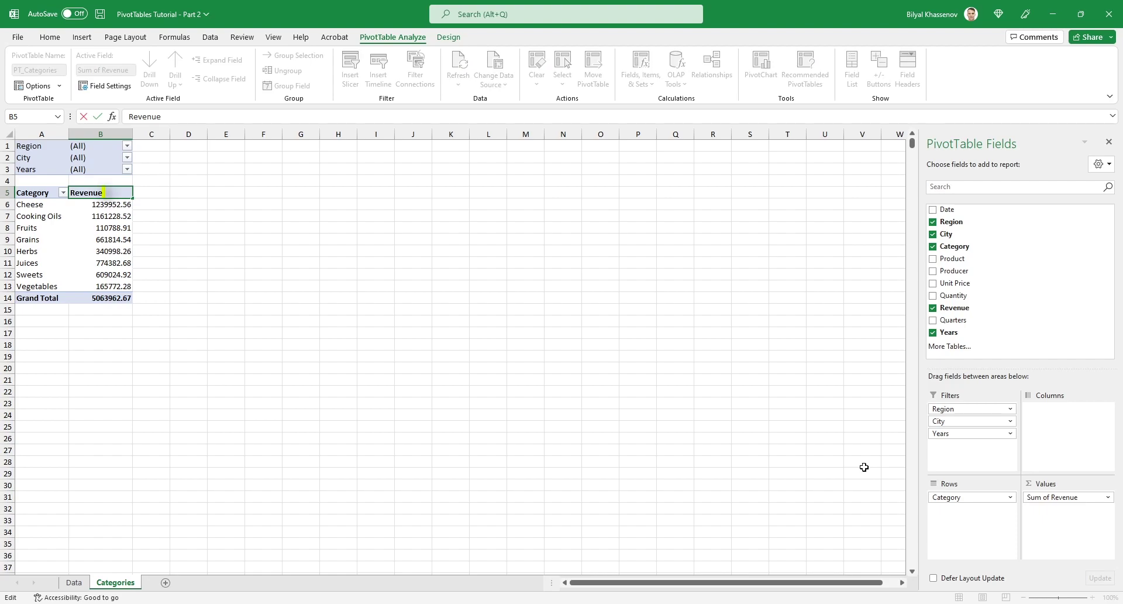
pyautogui.press('Return')
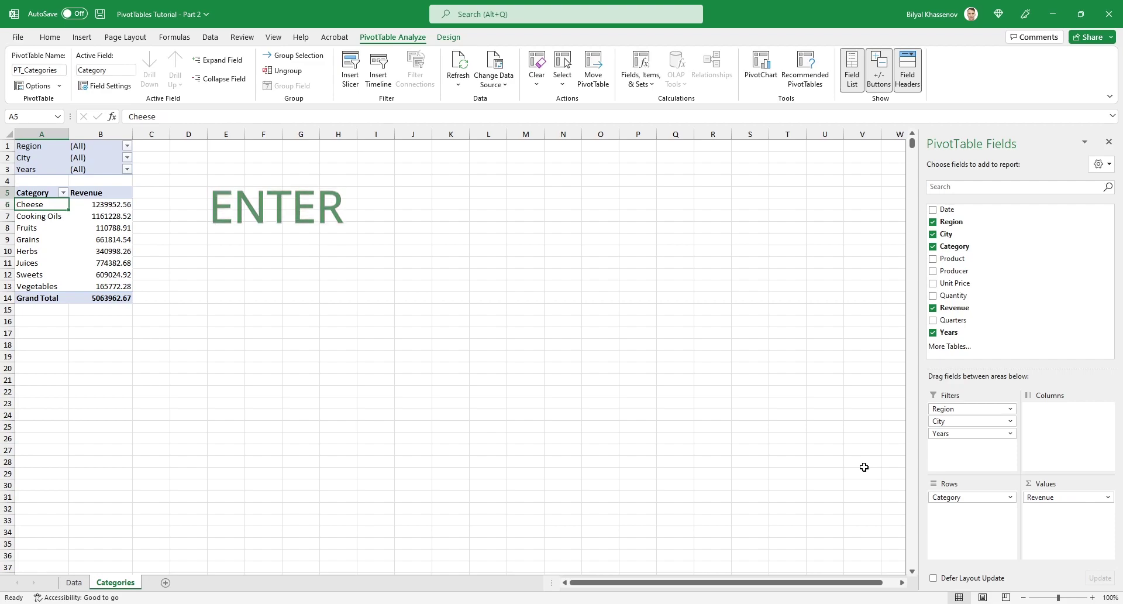
# Insert a Clustered Bar PivotChart of revenue by category beside the PivotTable and widen it.
pyautogui.press('Up')
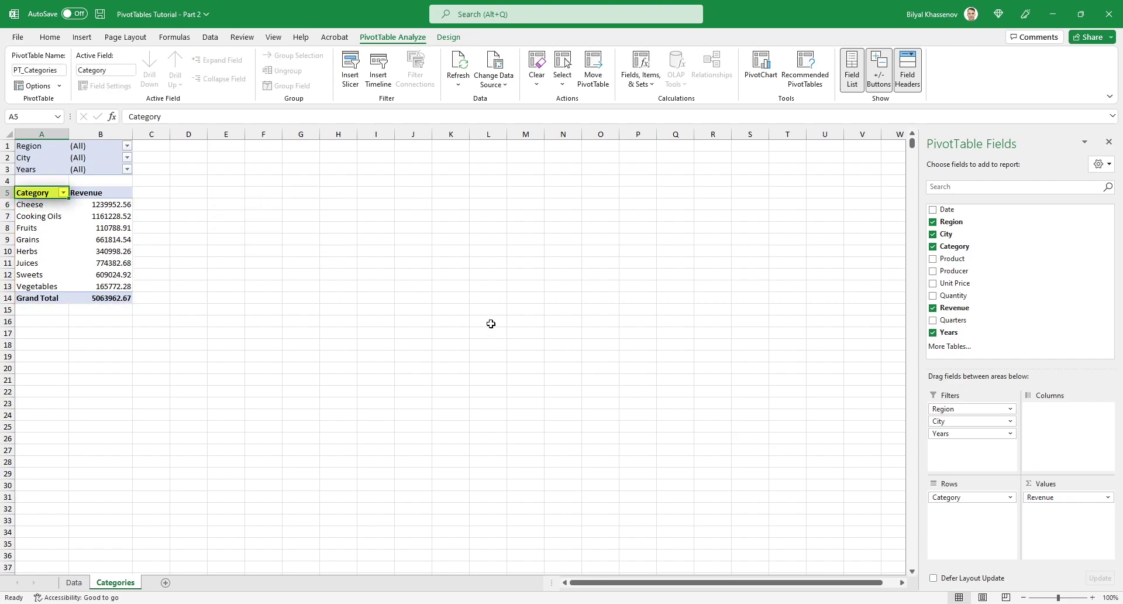
pyautogui.click(120, 72)
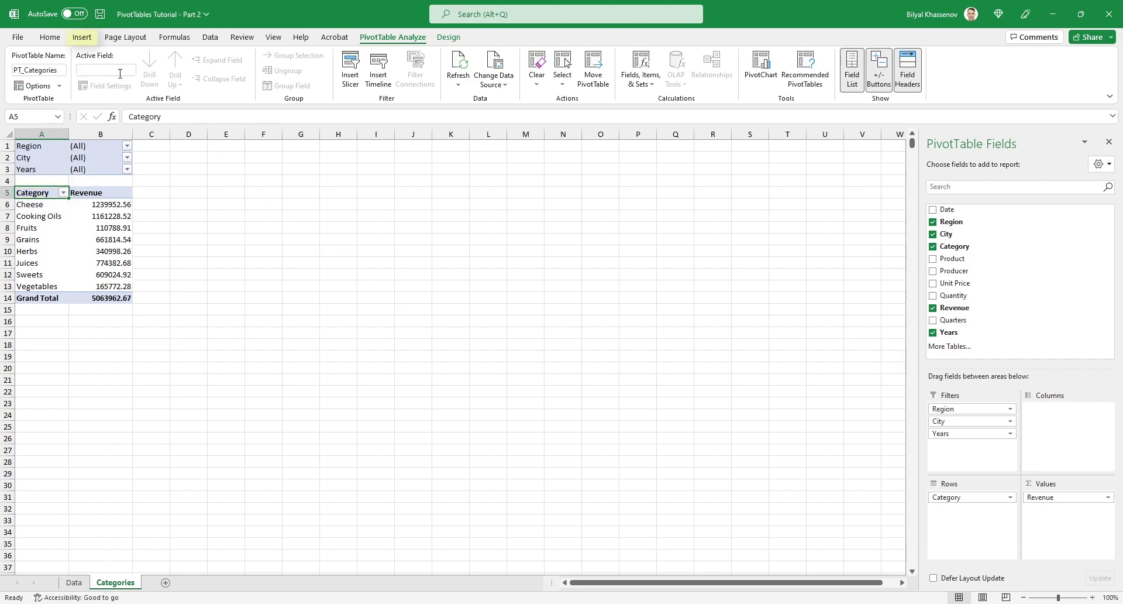
pyautogui.click(82, 37)
pyautogui.click(473, 76)
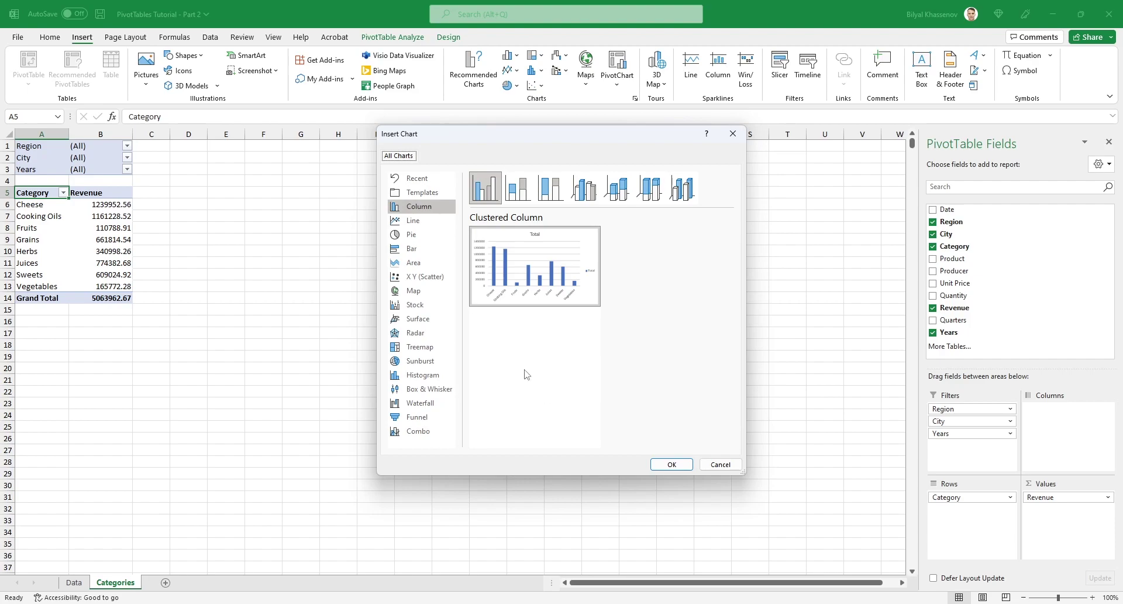
pyautogui.click(427, 250)
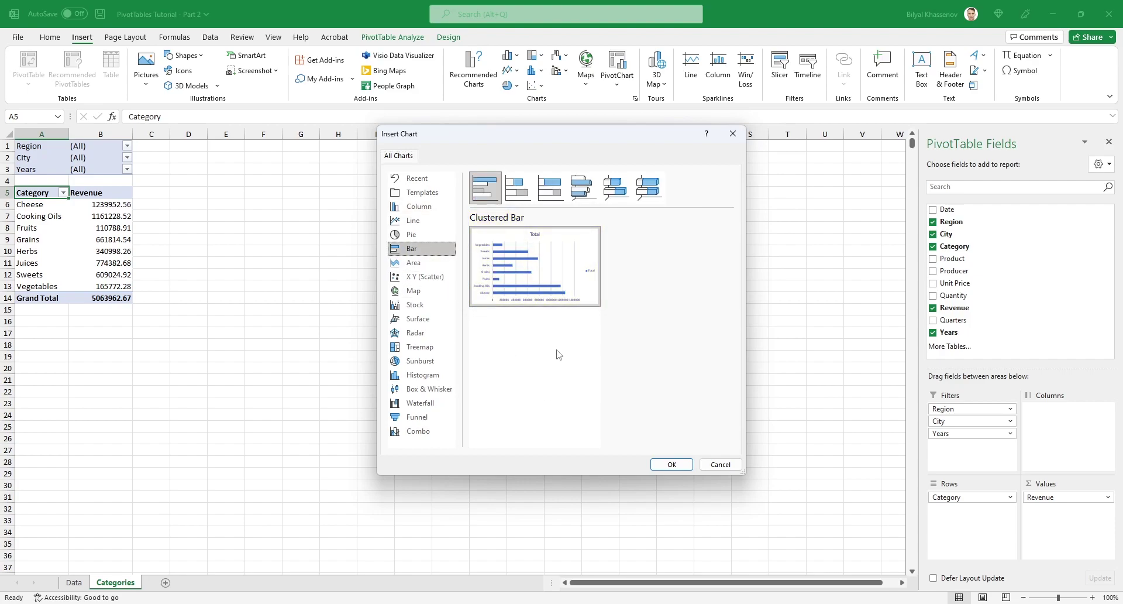
pyautogui.moveTo(539, 293)
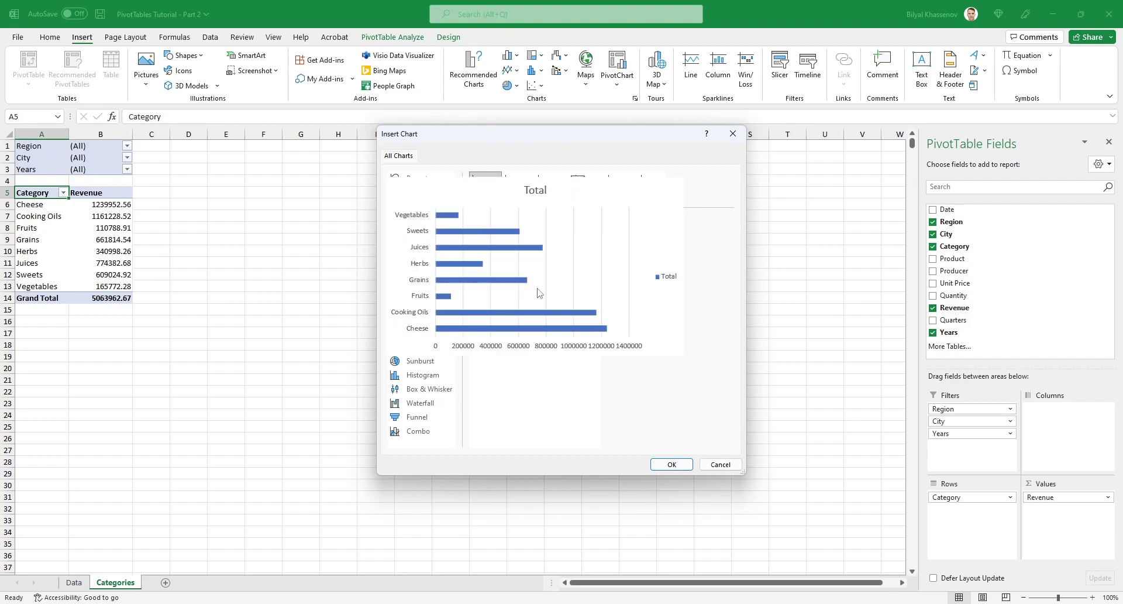
pyautogui.click(670, 464)
pyautogui.moveTo(553, 420); pyautogui.dragTo(620, 421)
pyautogui.press('Escape')
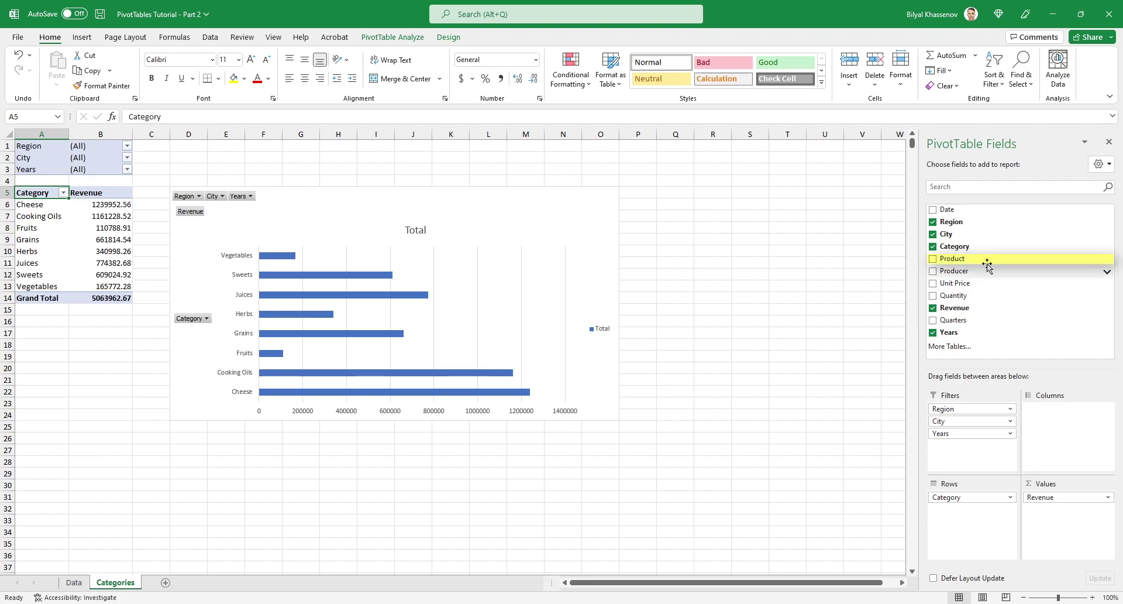
# Try adding Product to the rows and Producer to the columns, and move Producer into the rows between Category and Product.
pyautogui.moveTo(997, 261); pyautogui.dragTo(993, 522)
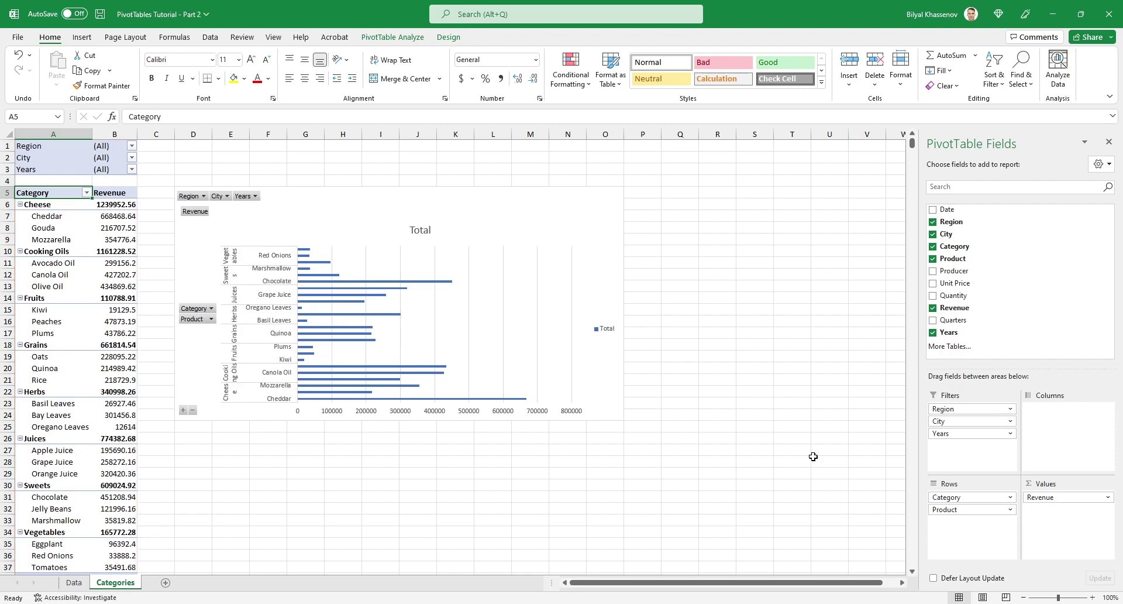
pyautogui.moveTo(979, 278); pyautogui.dragTo(1046, 430)
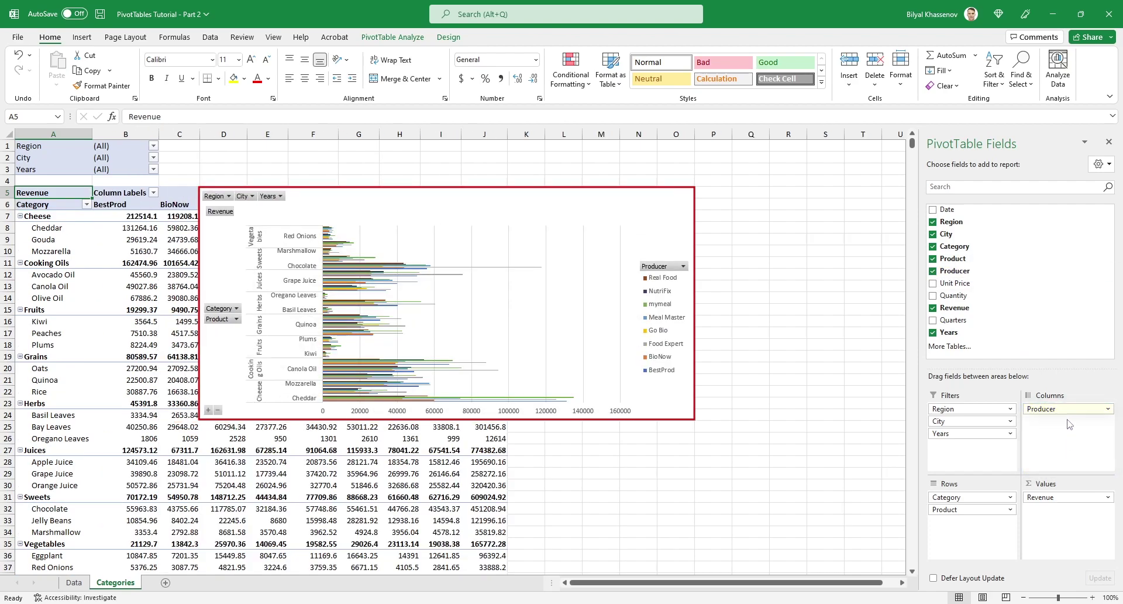
pyautogui.moveTo(999, 508); pyautogui.dragTo(997, 509)
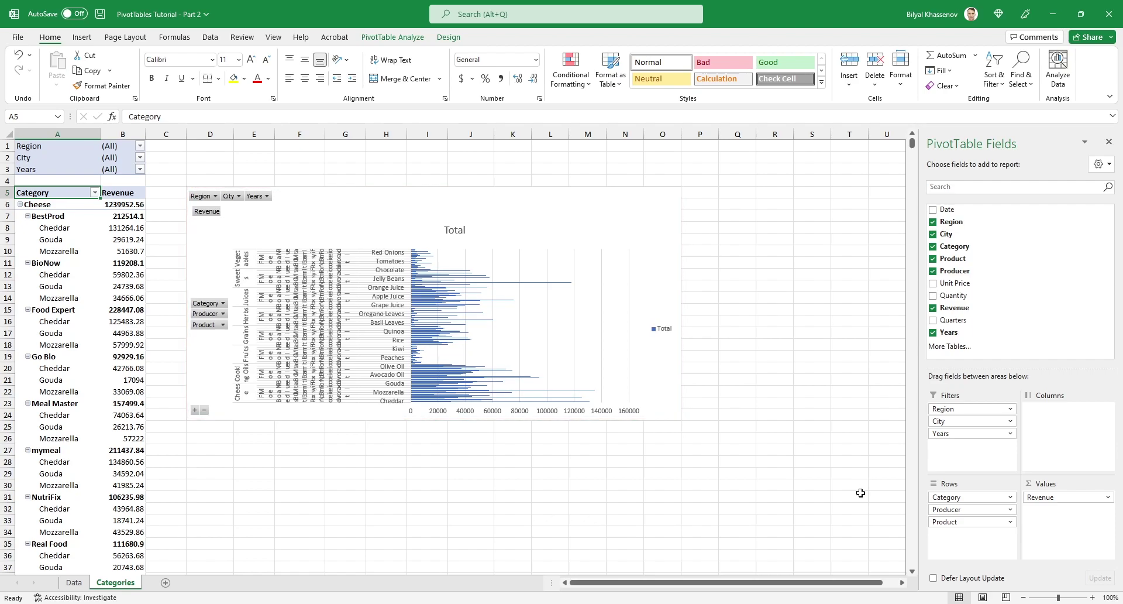
# Undo the Product and Producer layout changes, leaving only Category in the PivotTable rows.
pyautogui.hotkey('ctrl', 'z')
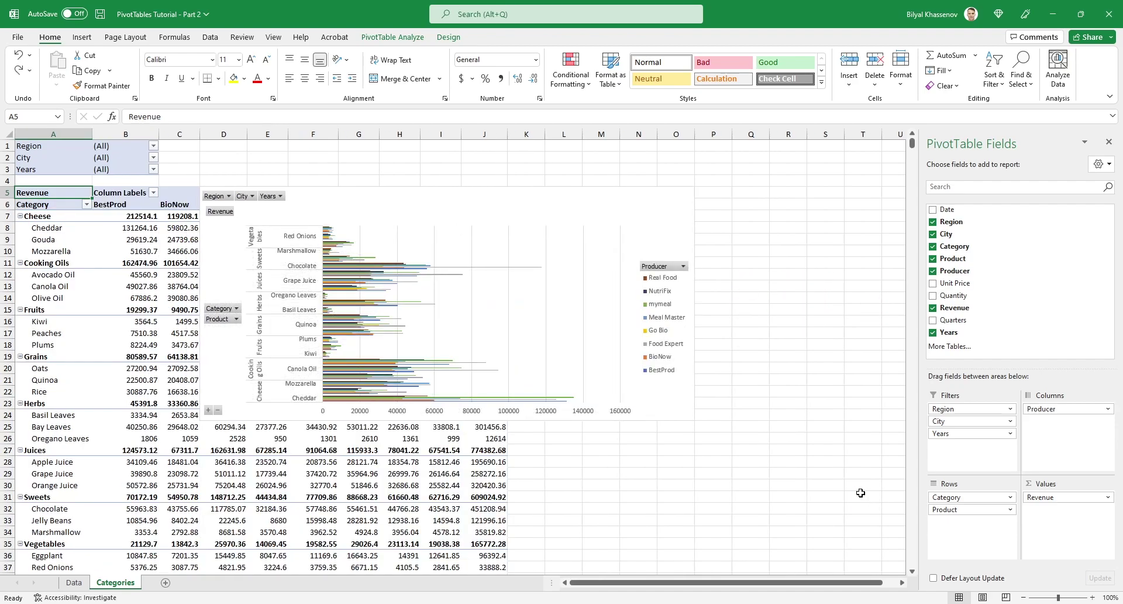
pyautogui.hotkey('ctrl', 'z')
pyautogui.hotkey('ctrl', 'z')
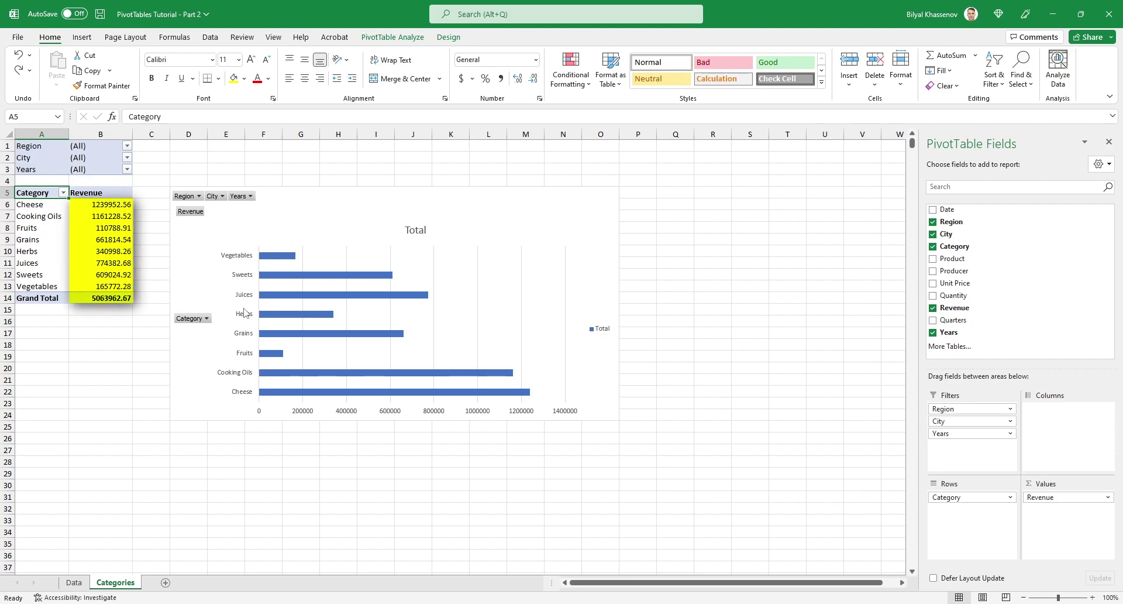
# Format the PivotTable's Revenue values as Currency with the $ symbol and 0 decimal places.
pyautogui.rightClick(125, 229)
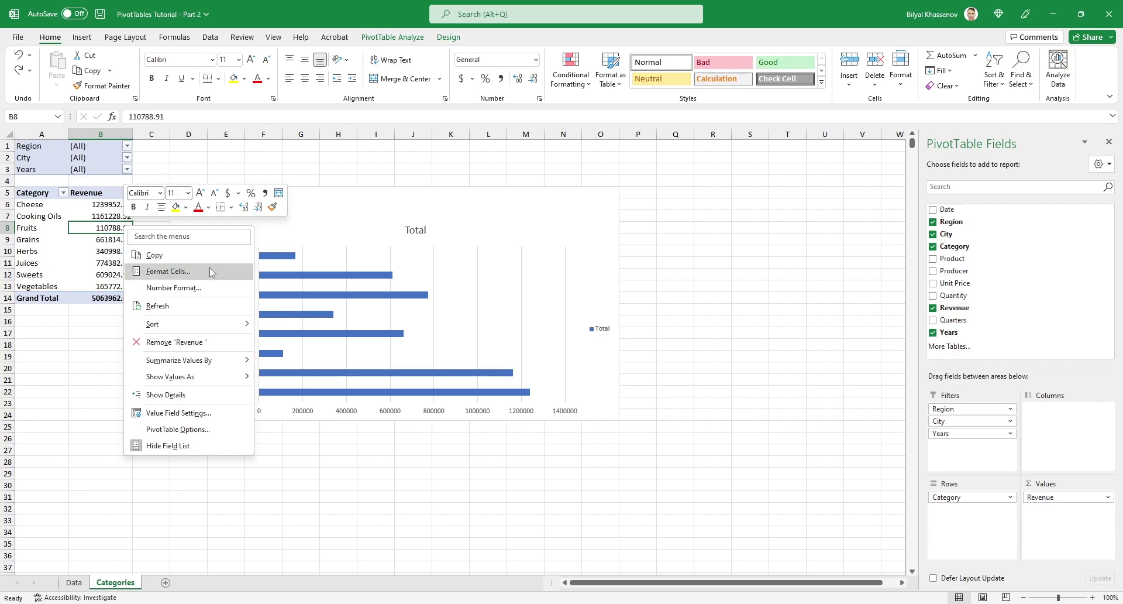
pyautogui.click(249, 290)
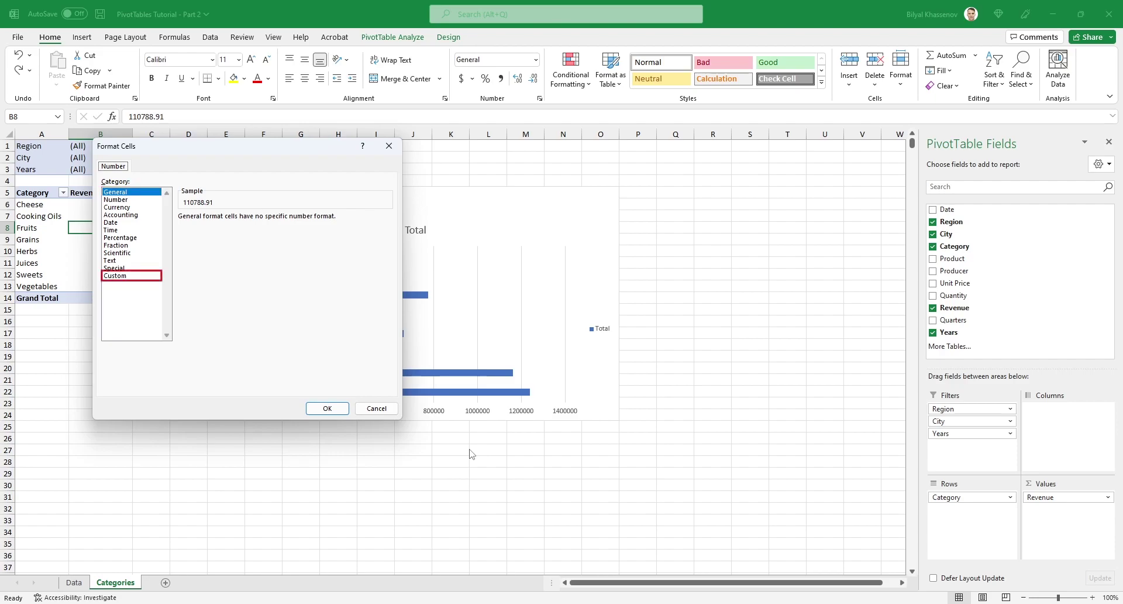
pyautogui.click(133, 207)
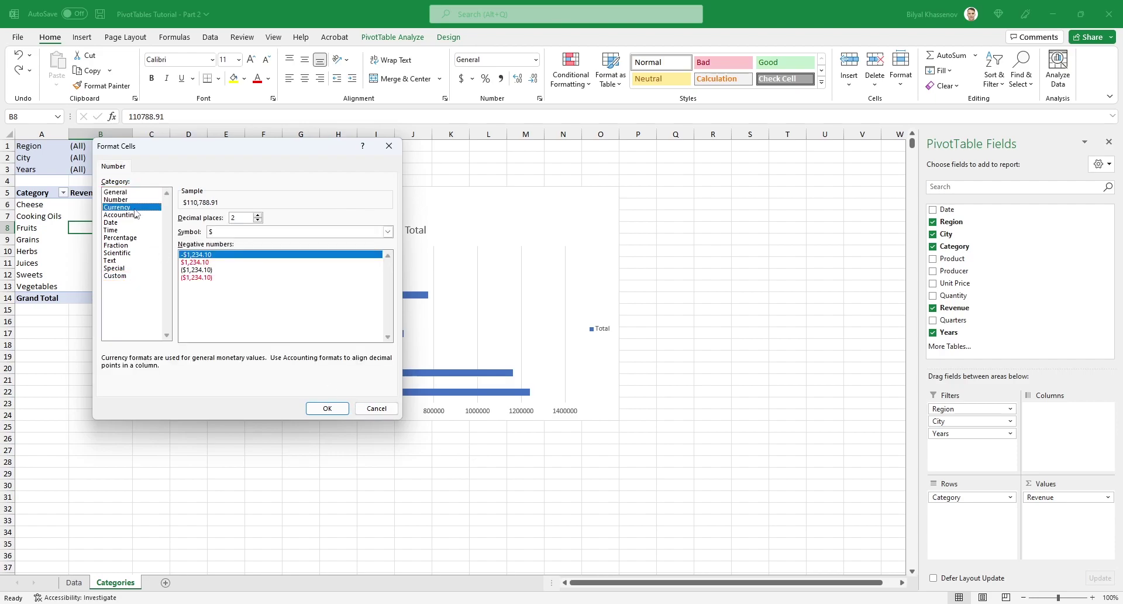
pyautogui.click(258, 220)
pyautogui.click(258, 221)
pyautogui.click(326, 408)
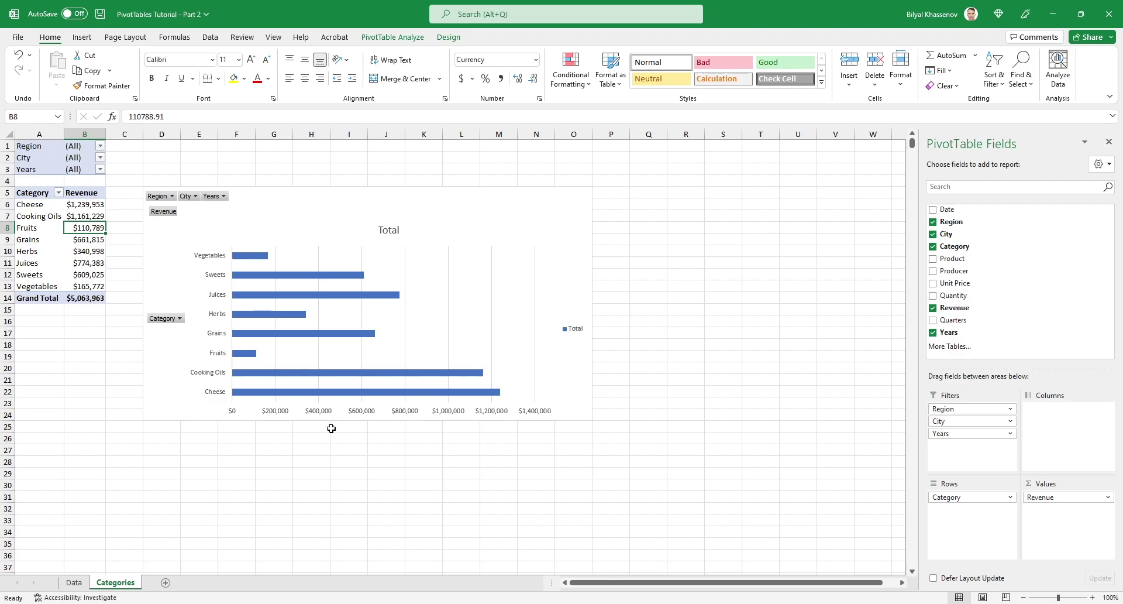
# Apply the custom number format $0.0,,"M" to the PivotTable's Revenue values so they display in millions.
pyautogui.rightClick(89, 240)
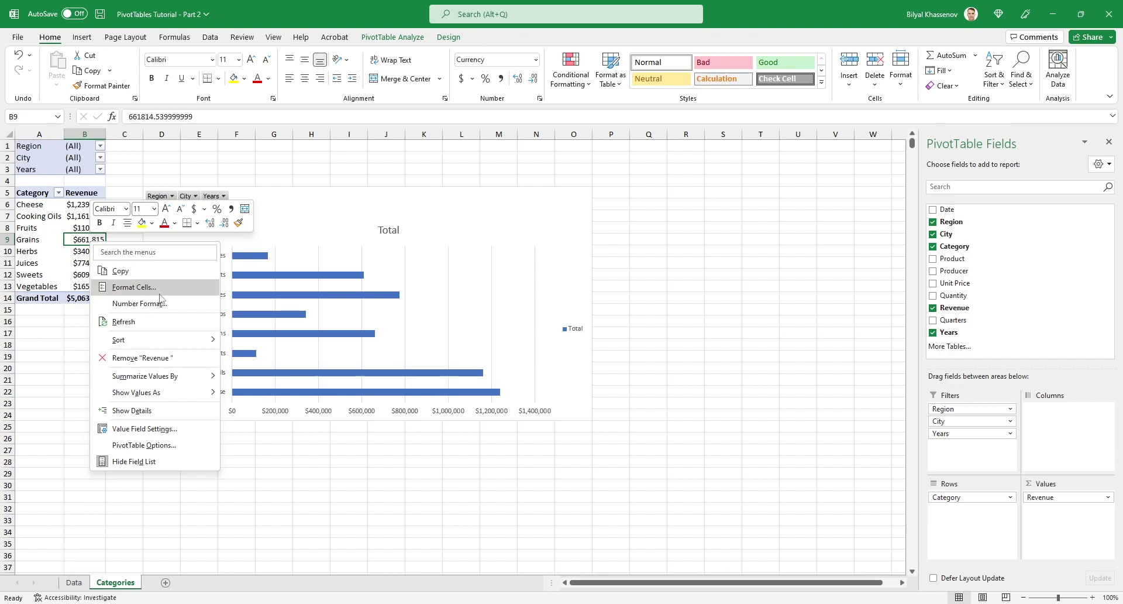
pyautogui.click(134, 287)
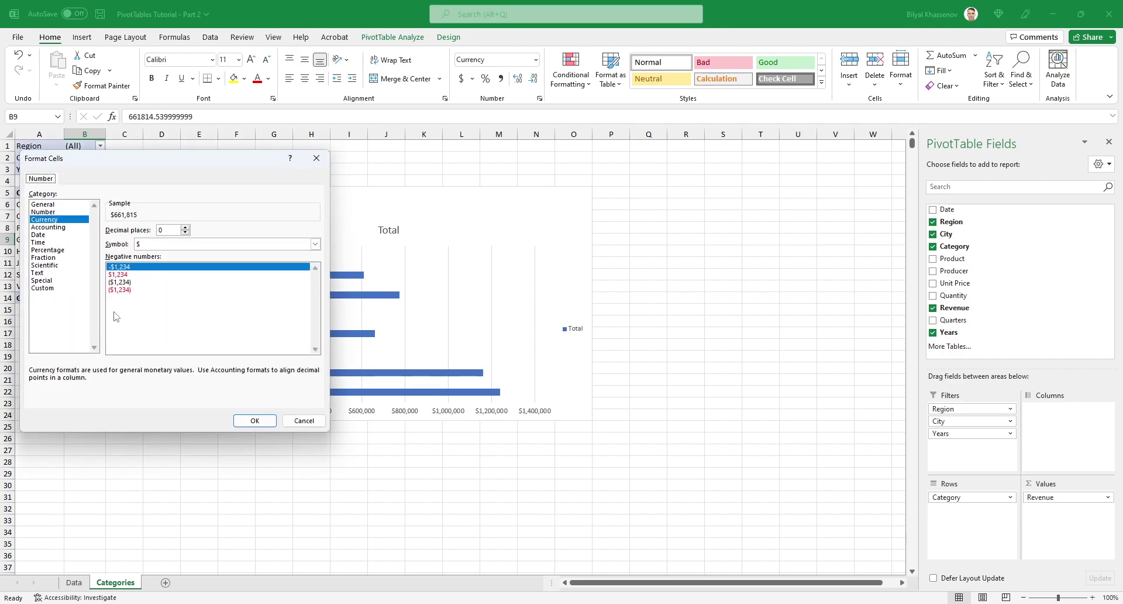
pyautogui.click(65, 289)
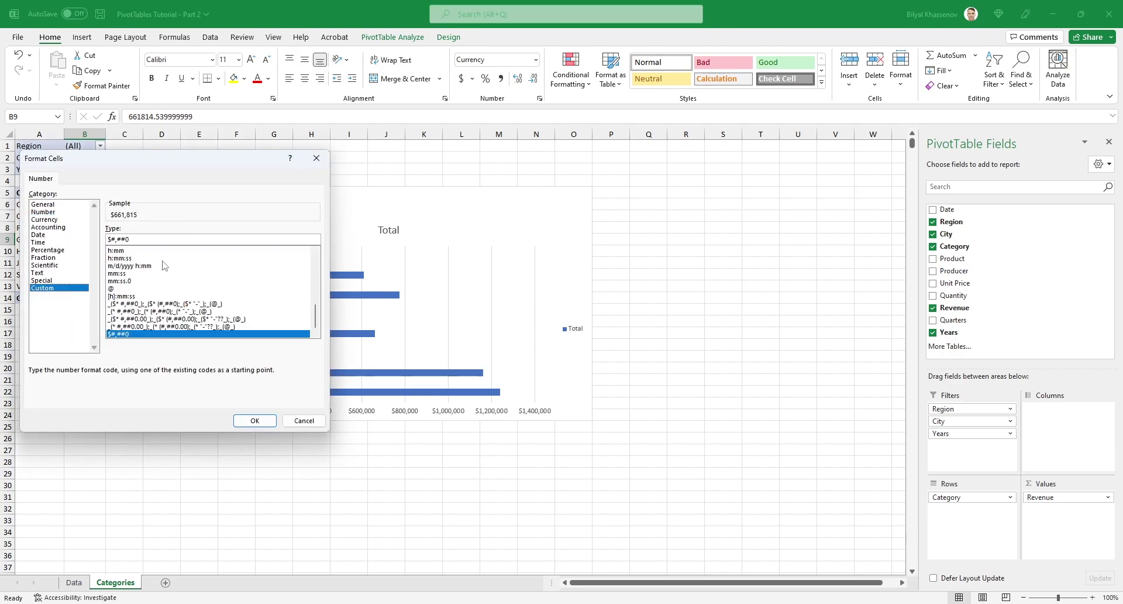
pyautogui.doubleClick(146, 239)
pyautogui.press('BackSpace')
pyautogui.write('$0.0,,"M"')
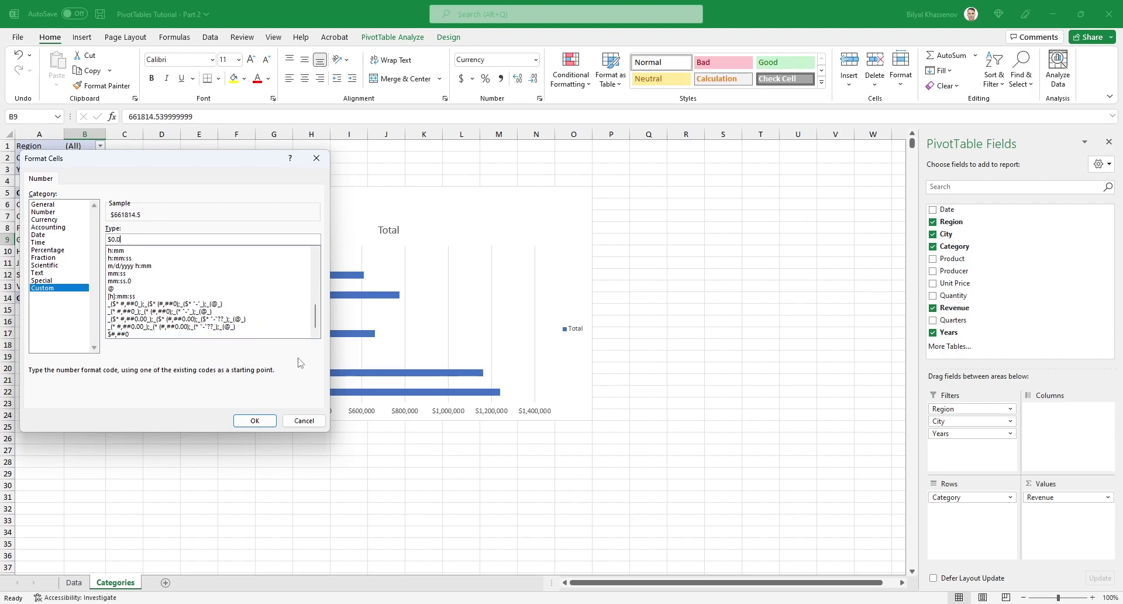
pyautogui.click(255, 420)
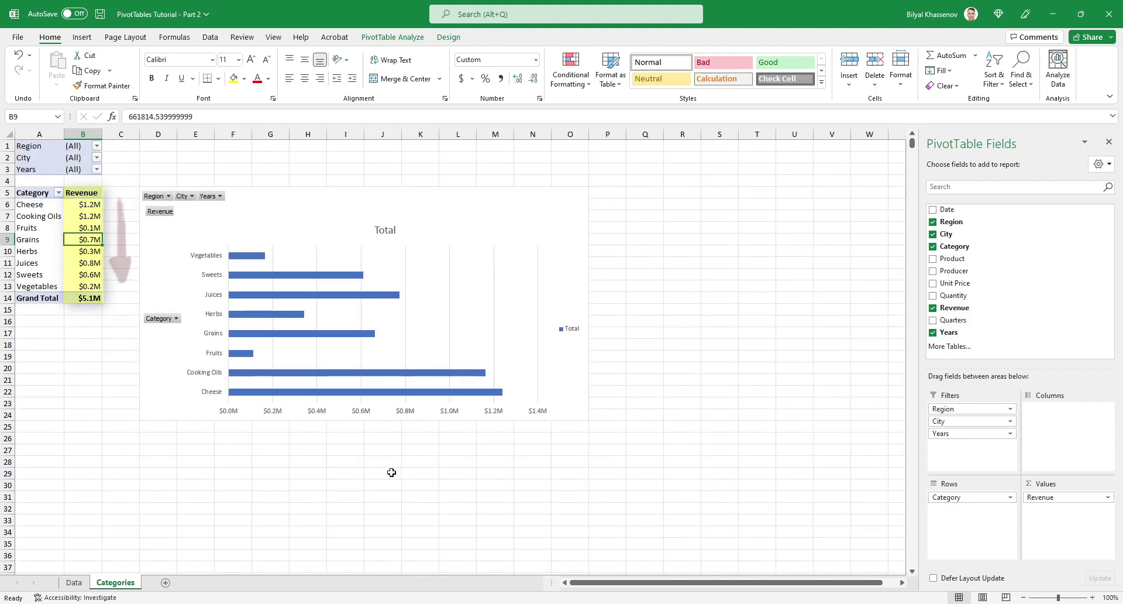
# Sort the PivotTable categories by Revenue from largest to smallest.
pyautogui.rightClick(92, 265)
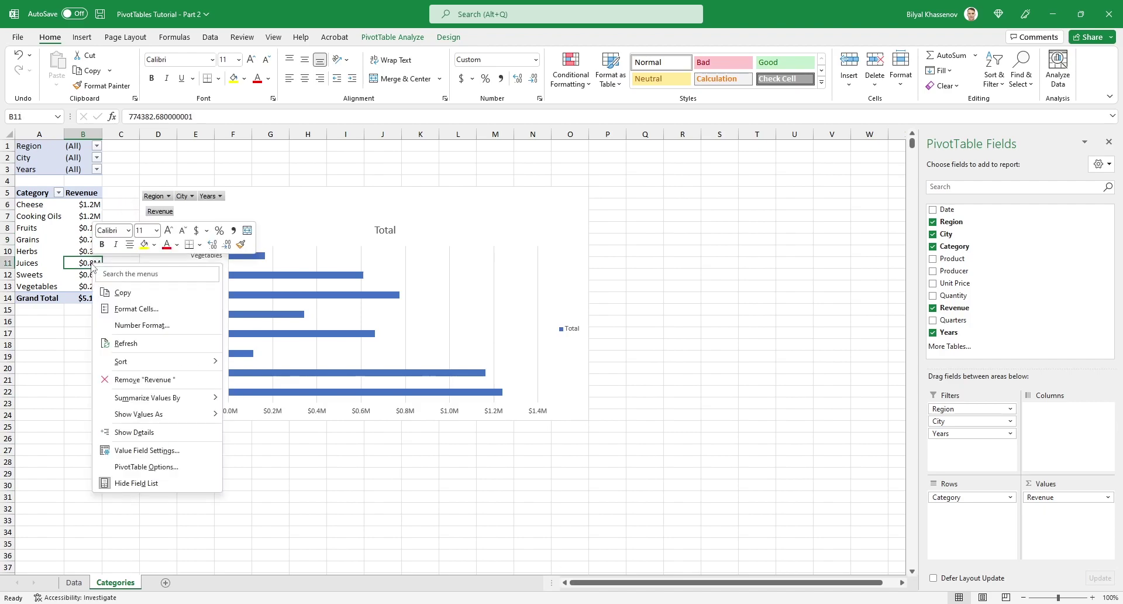
pyautogui.moveTo(208, 362)
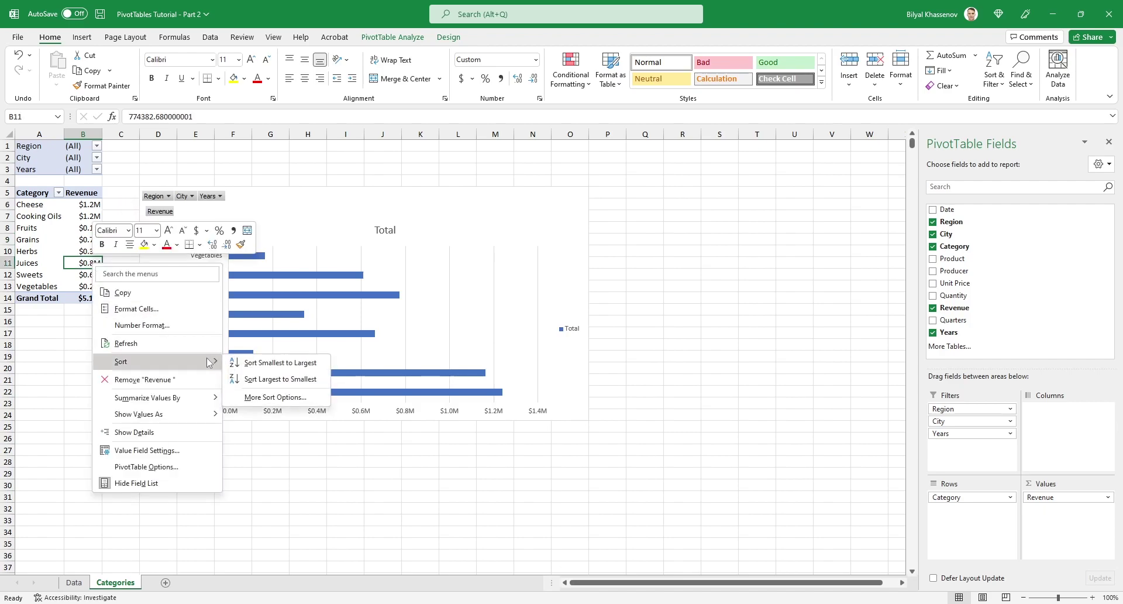
pyautogui.click(303, 383)
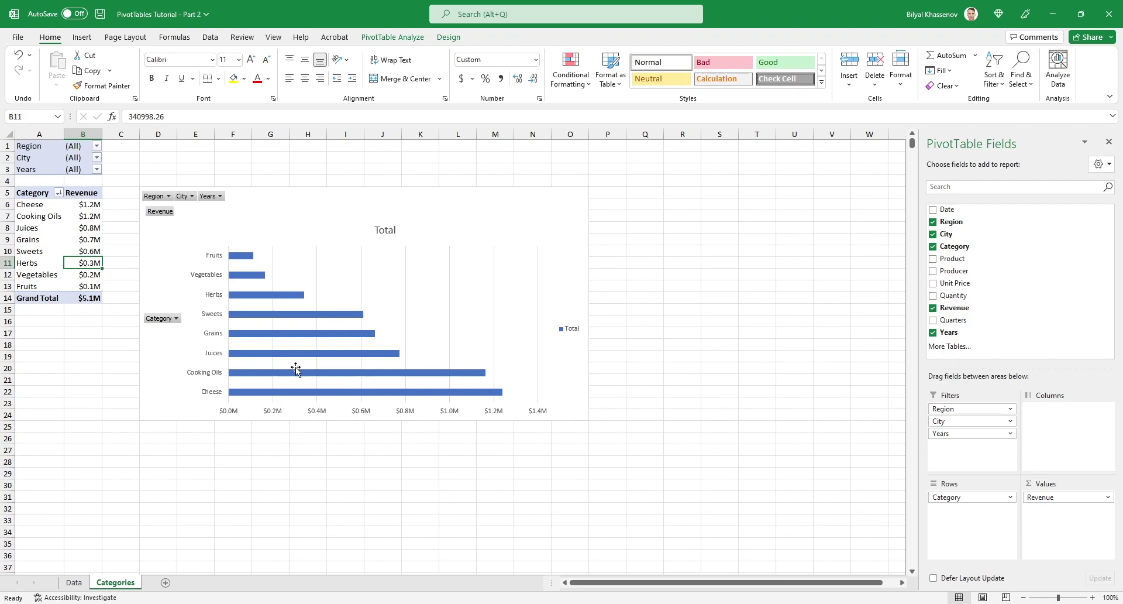
# Set the bar chart's vertical category axis to show categories in reverse order.
pyautogui.click(215, 276)
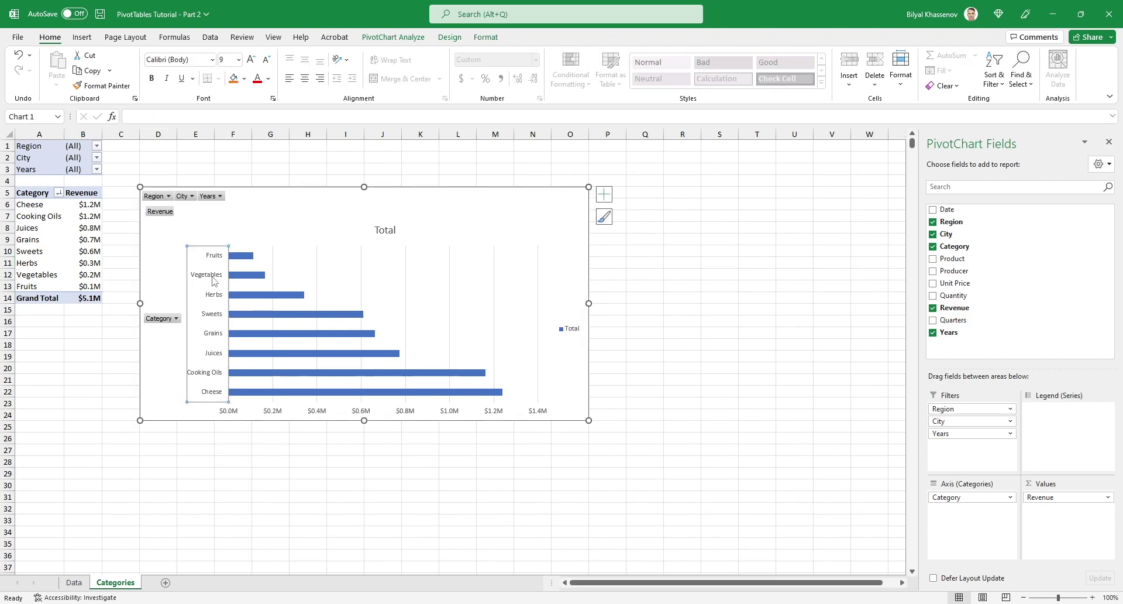
pyautogui.doubleClick(212, 246)
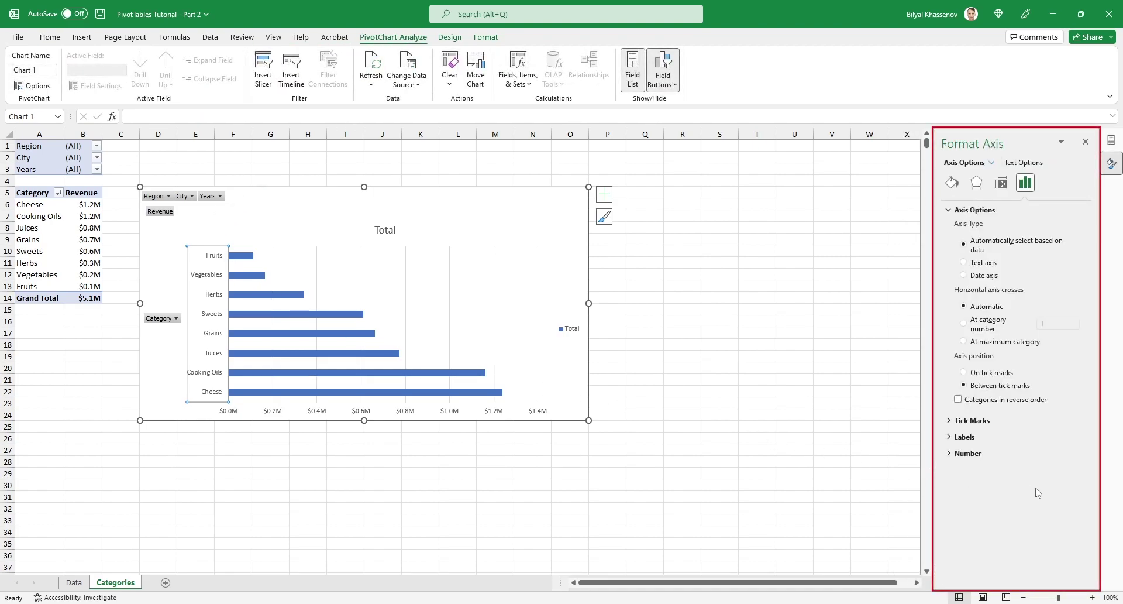
pyautogui.click(958, 400)
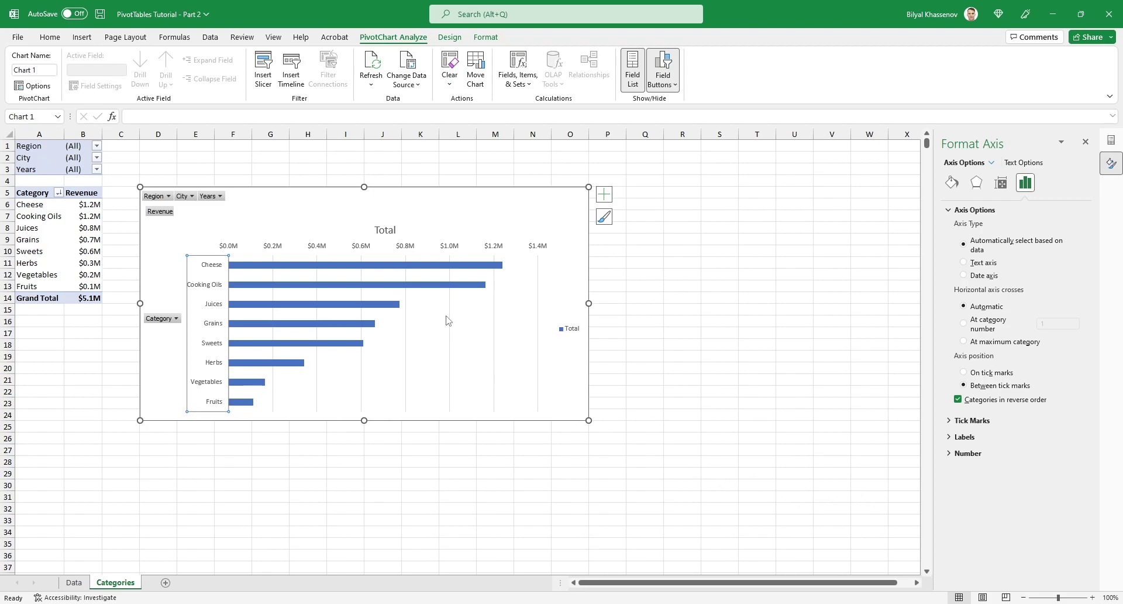
# Set the label position of the chart's horizontal revenue axis to High.
pyautogui.click(416, 249)
pyautogui.click(965, 450)
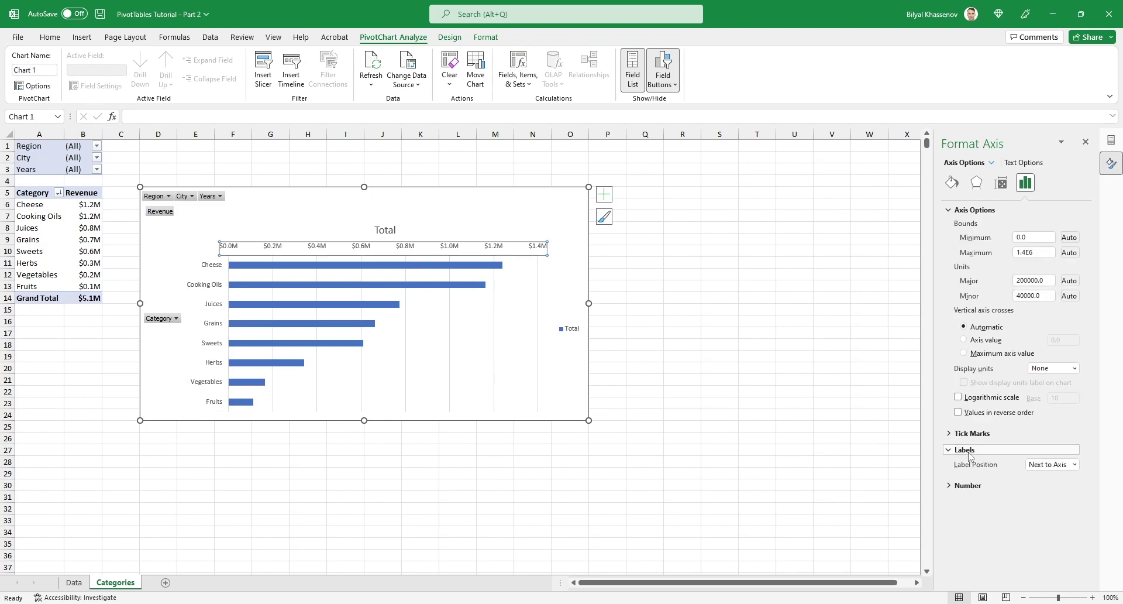
pyautogui.click(1075, 464)
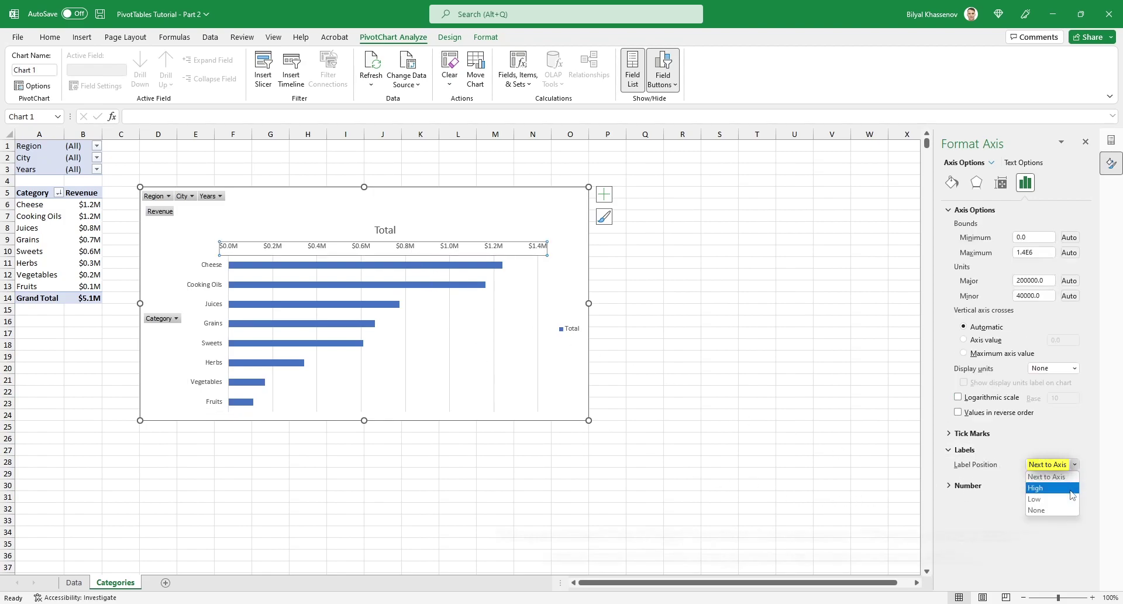
pyautogui.click(1044, 477)
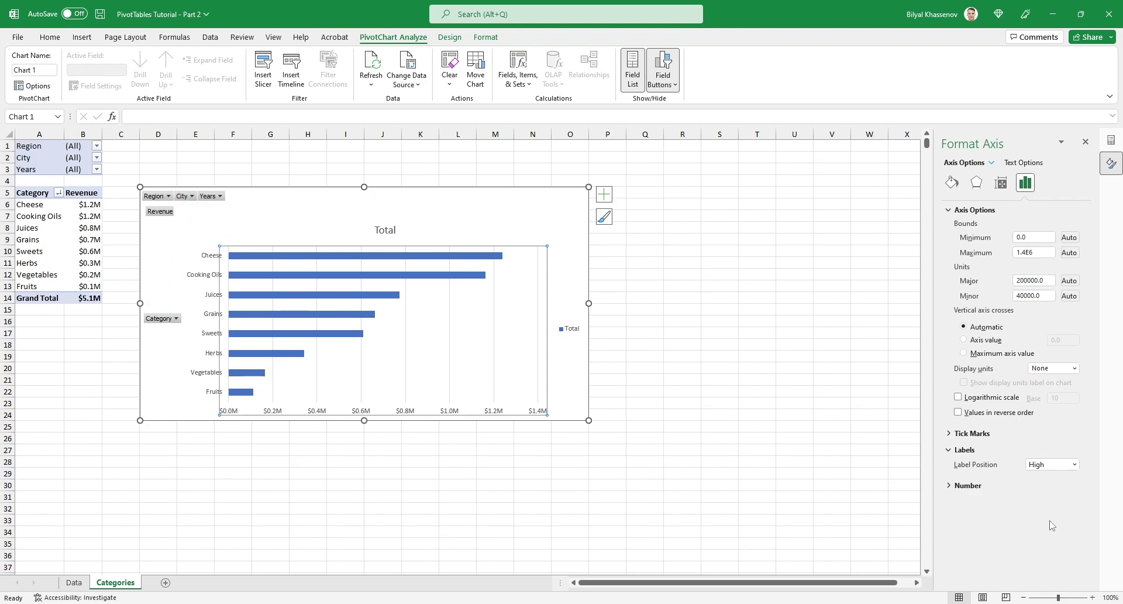
# Hide all the field buttons on the revenue by category PivotChart.
pyautogui.click(174, 203)
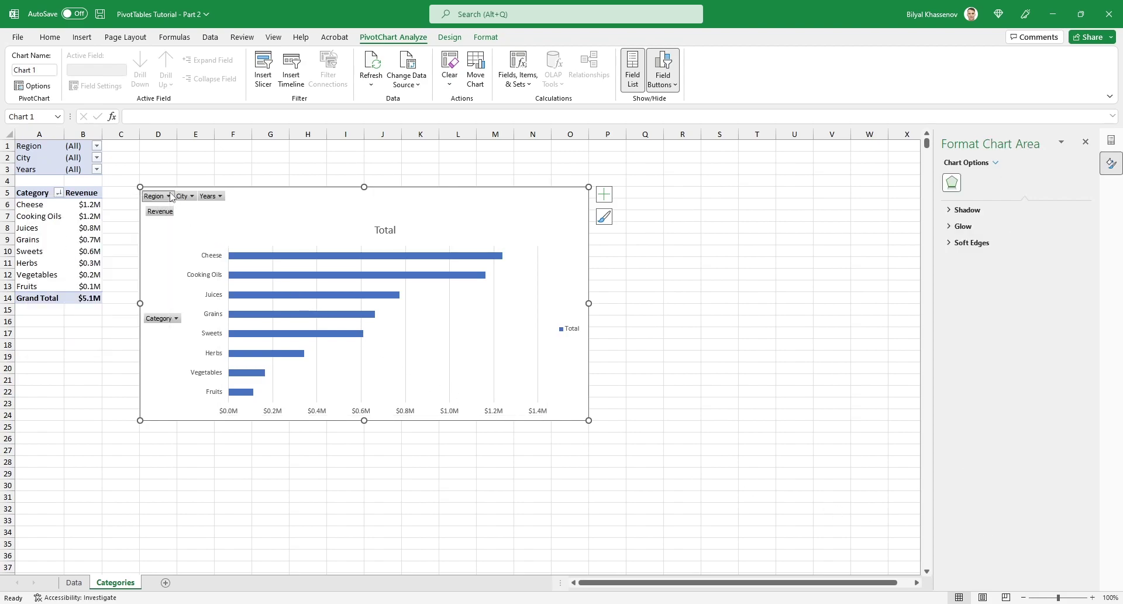
pyautogui.click(192, 197)
pyautogui.click(195, 341)
pyautogui.click(554, 281)
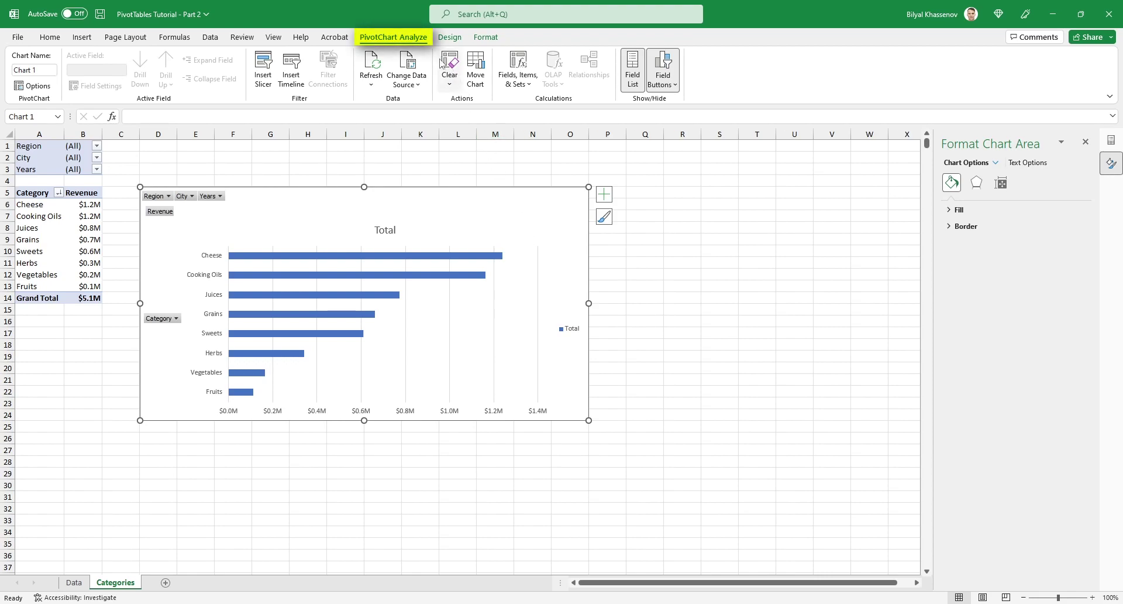
pyautogui.click(663, 62)
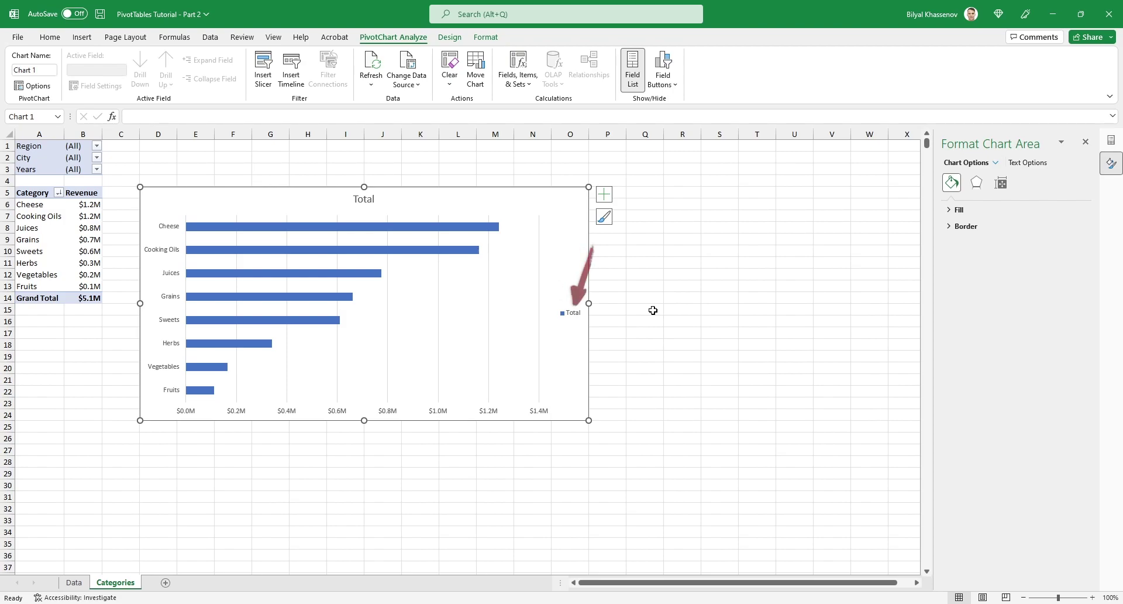
# Delete the chart's Total legend and deselect the chart.
pyautogui.click(570, 316)
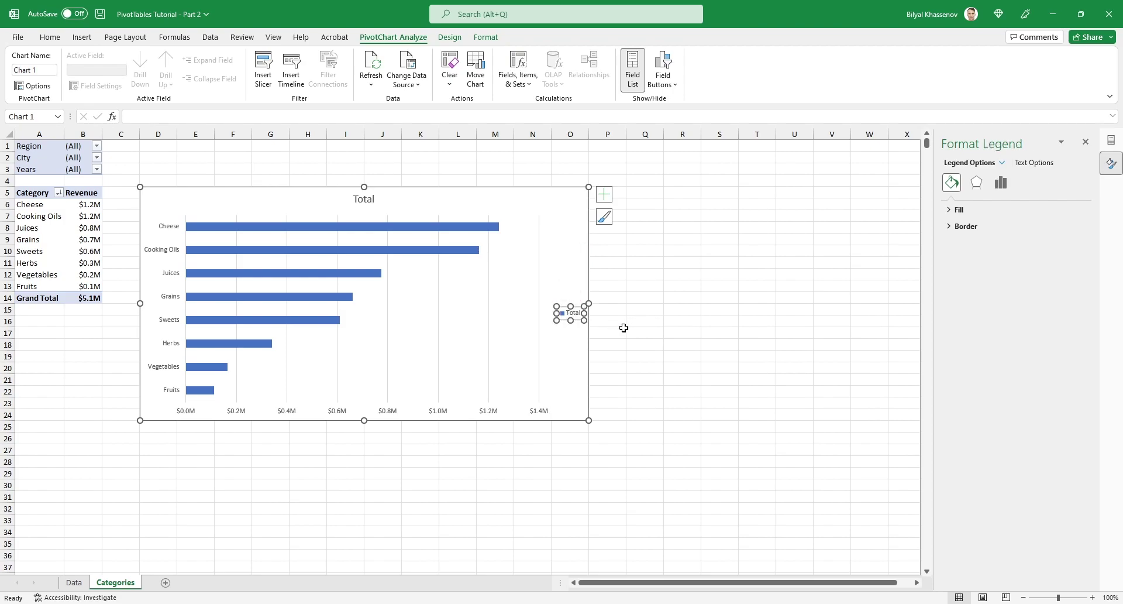
pyautogui.press('Delete')
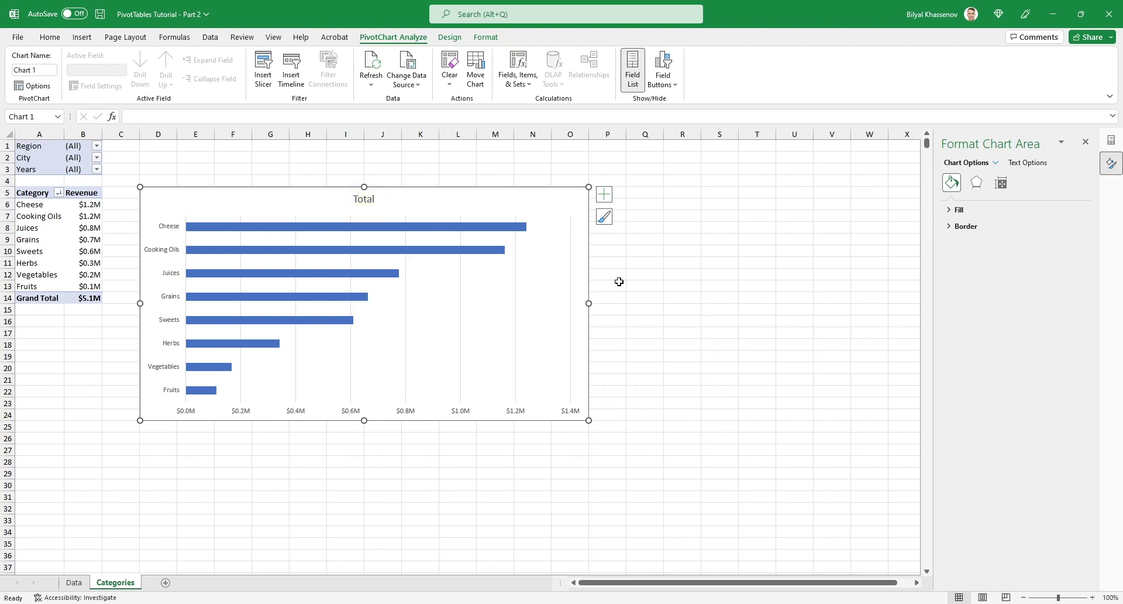
pyautogui.press('Escape')
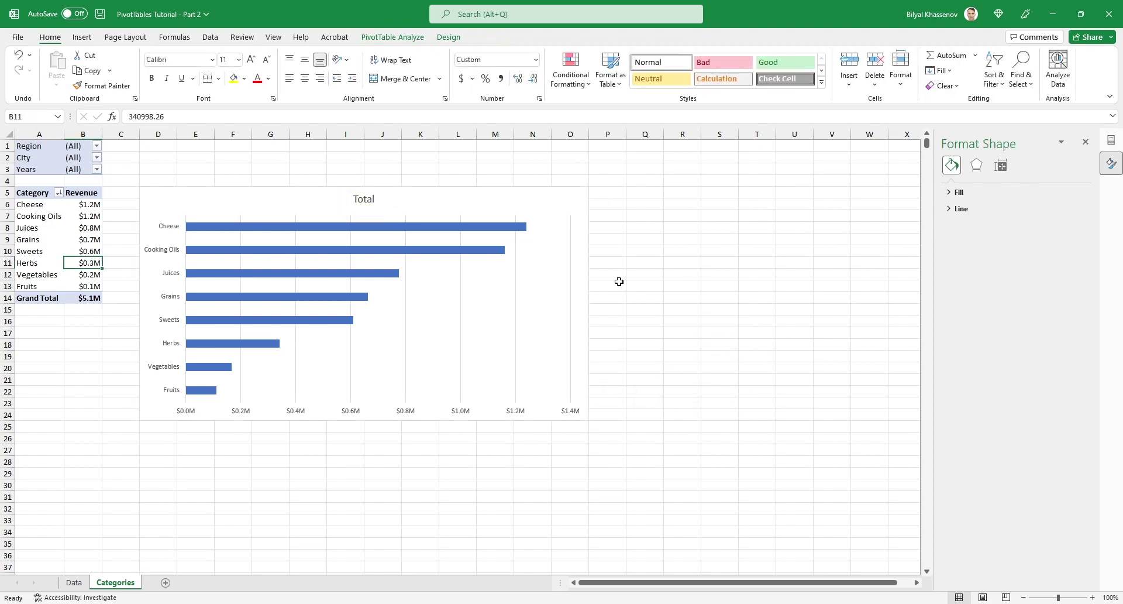
# Insert one blank column before the PivotTable and three blank rows above it.
pyautogui.press('Left')
pyautogui.hotkey('ctrl', 'space')
pyautogui.hotkey('ctrl', '+')
pyautogui.hotkey('ctrl', 'Home')
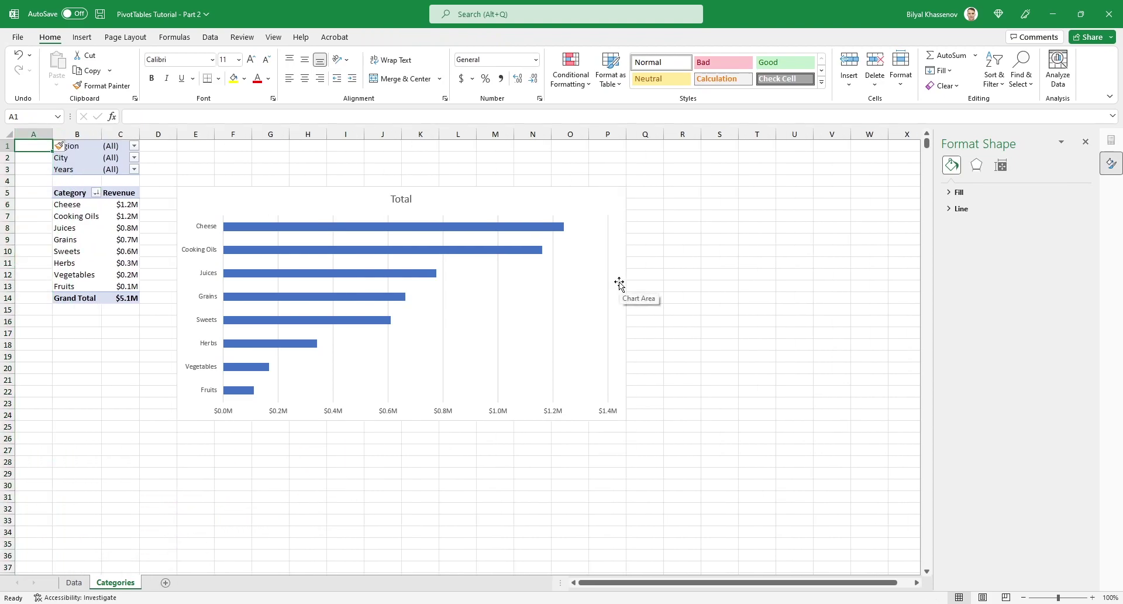
pyautogui.hotkey('shift', 'space')
pyautogui.hotkey('ctrl', '+')
pyautogui.hotkey('ctrl', '+')
pyautogui.hotkey('ctrl', '+')
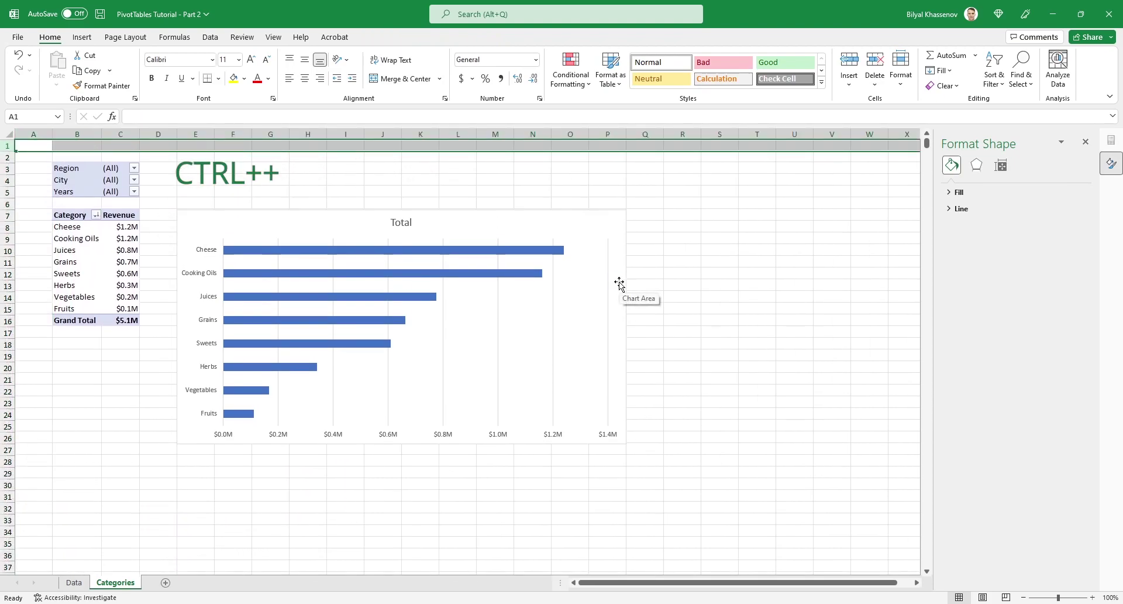
# Enter the heading "Categories" in cell B2 above the PivotTable.
pyautogui.press('Down')
pyautogui.press('Right')
pyautogui.write('Ca')
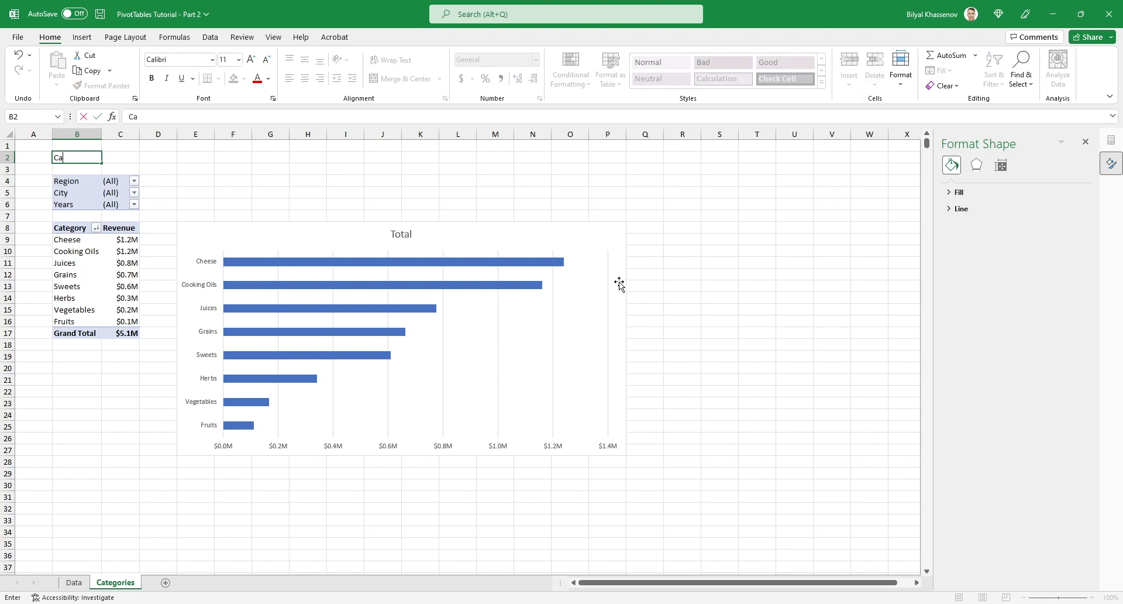
pyautogui.write('tegories')
pyautogui.press('Return')
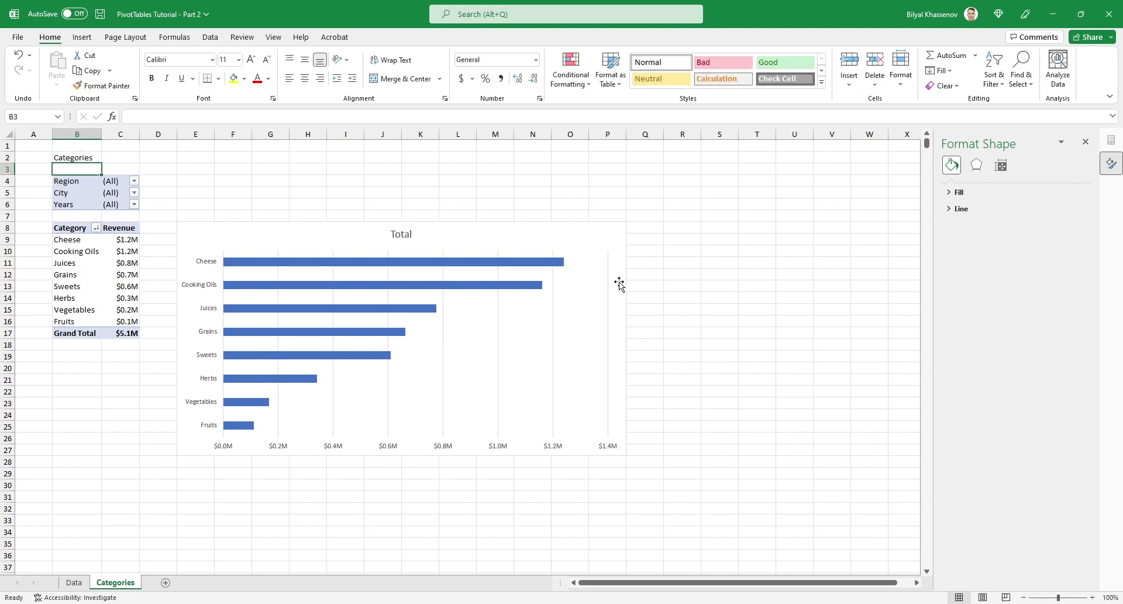
pyautogui.press('Up')
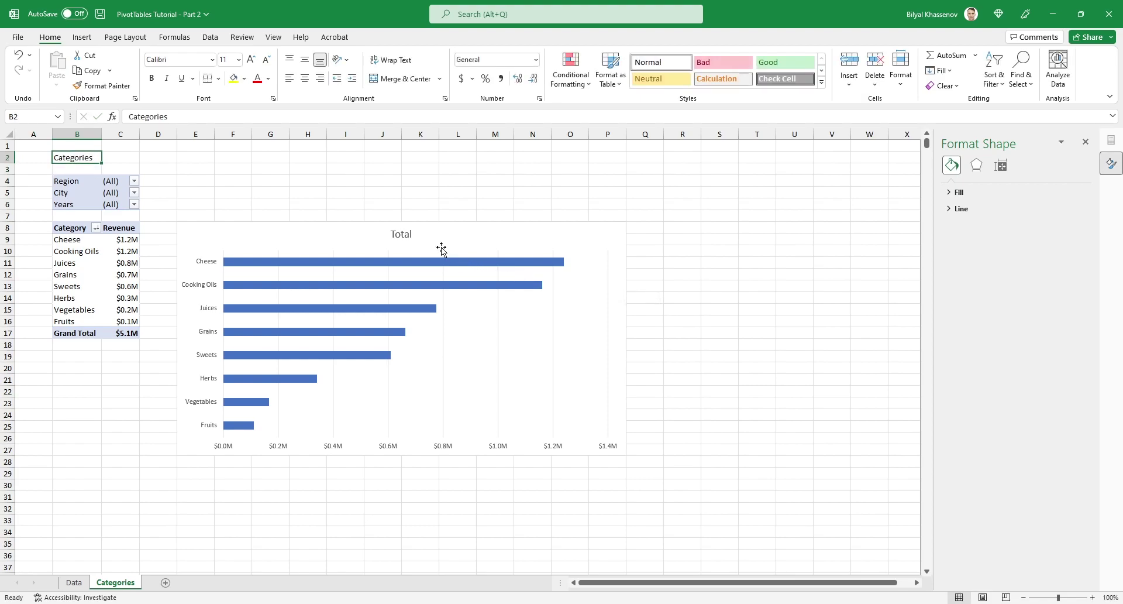
# Link the chart title to cell B2 with the formula =Categories!$B$2.
pyautogui.click(411, 235)
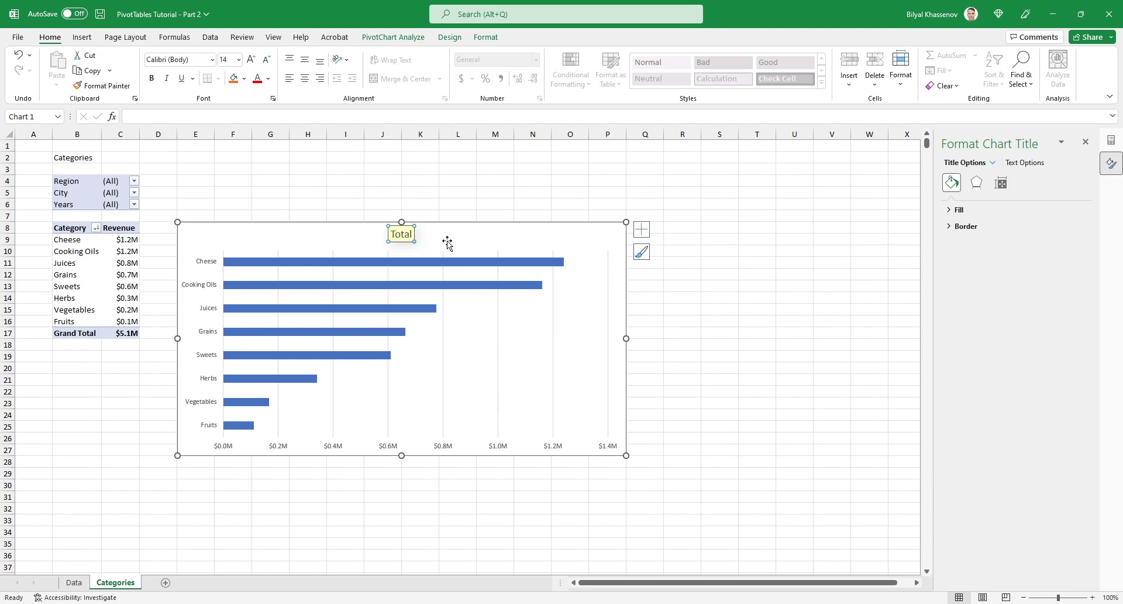
pyautogui.click(280, 117)
pyautogui.write('=')
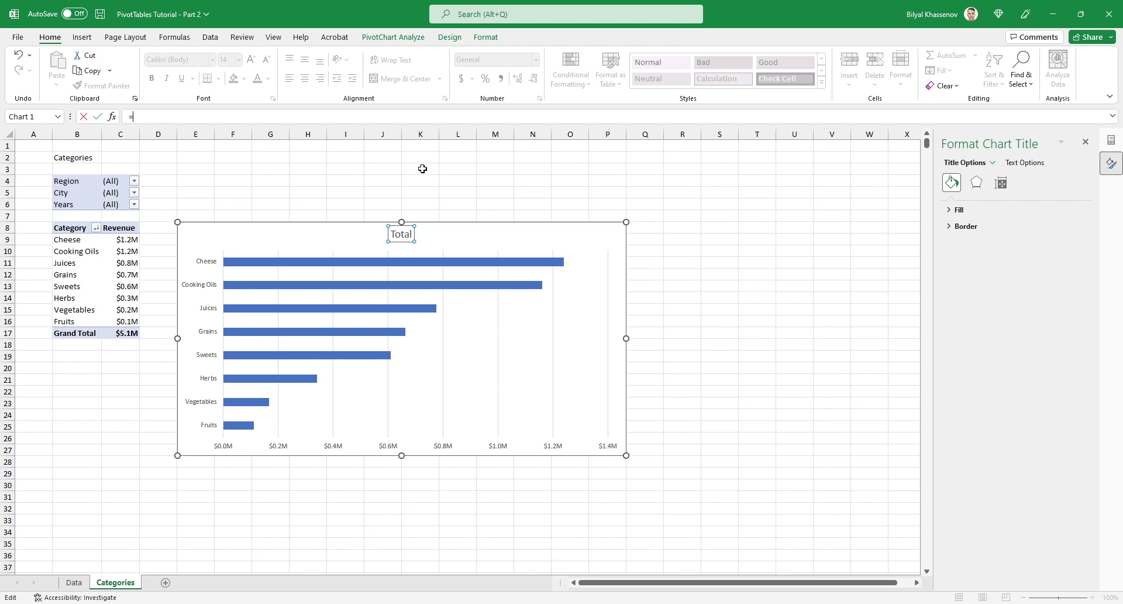
pyautogui.click(90, 159)
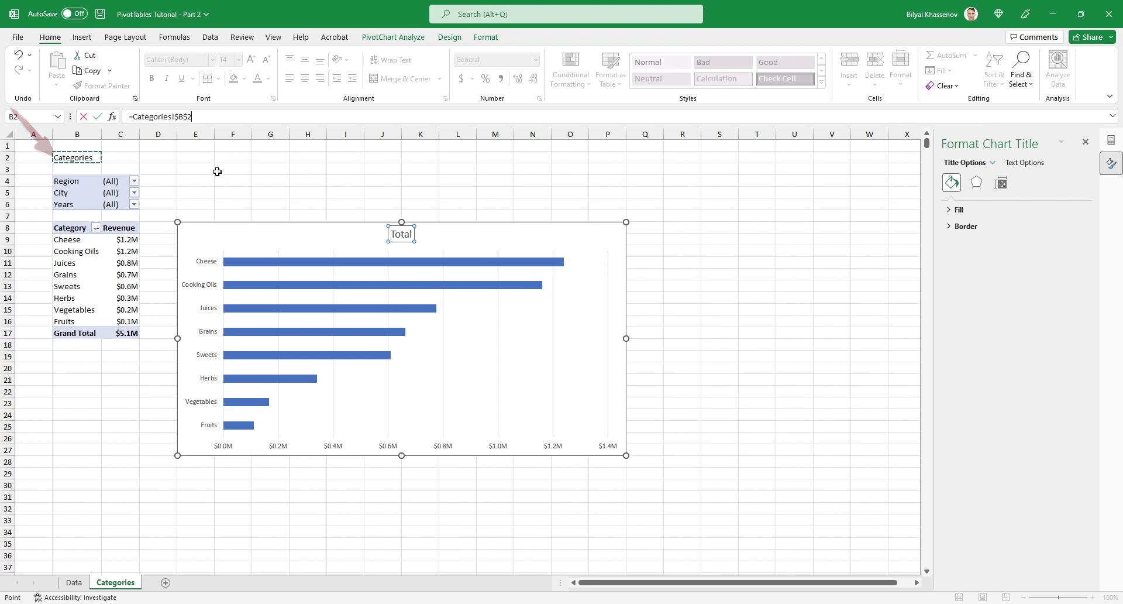
pyautogui.press('Return')
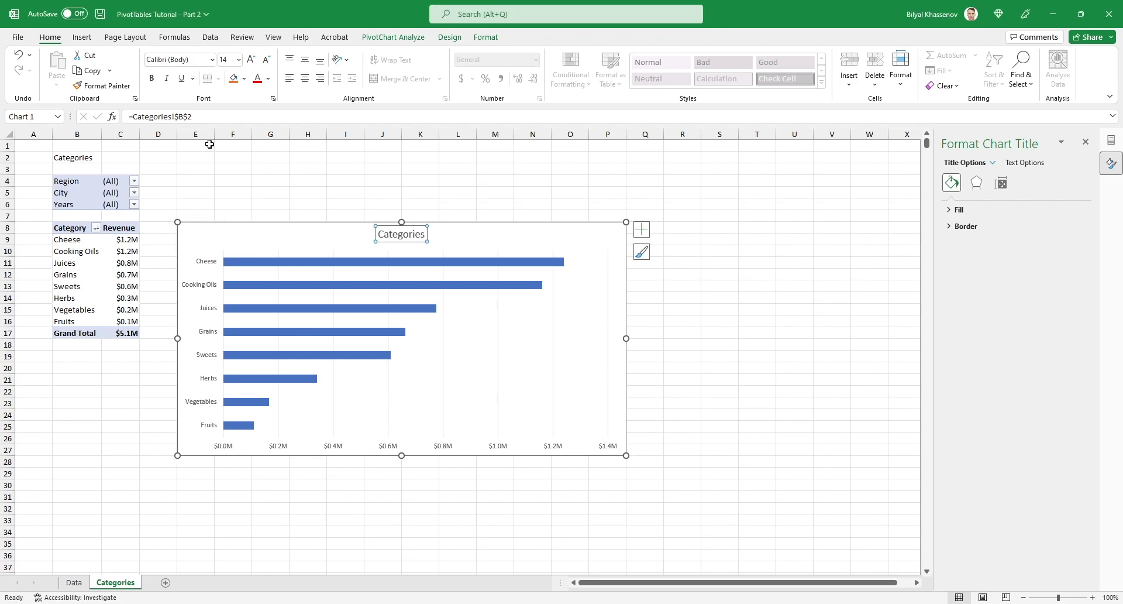
# Change the heading in cell B2 to "CATEGORIES" in capitals.
pyautogui.click(86, 161)
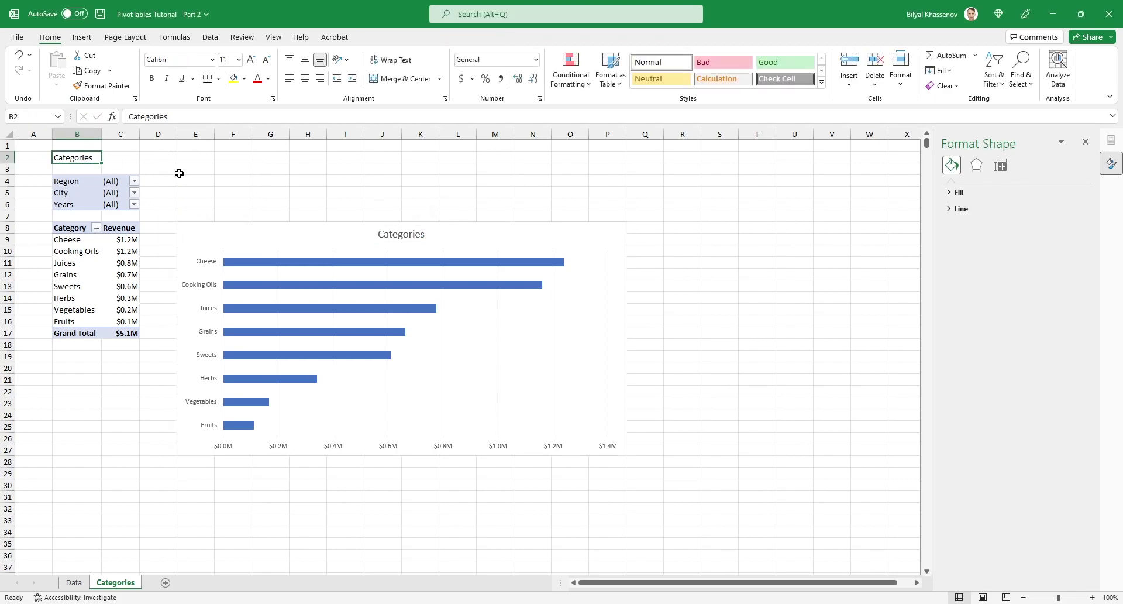
pyautogui.write('CATEGOR')
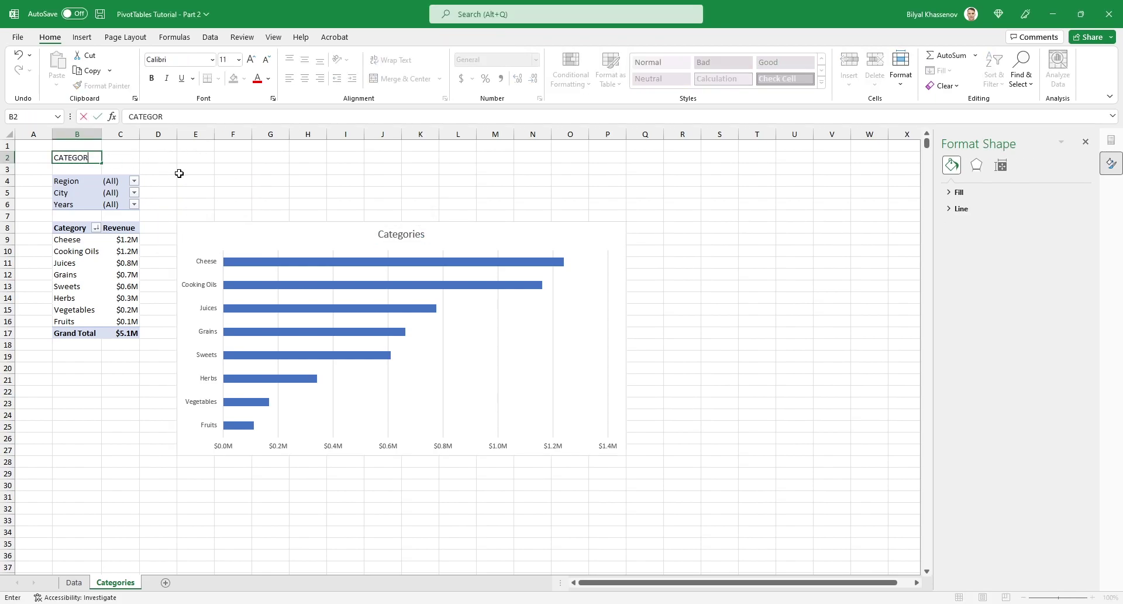
pyautogui.write('IES')
pyautogui.hotkey('ctrl', 'Return')
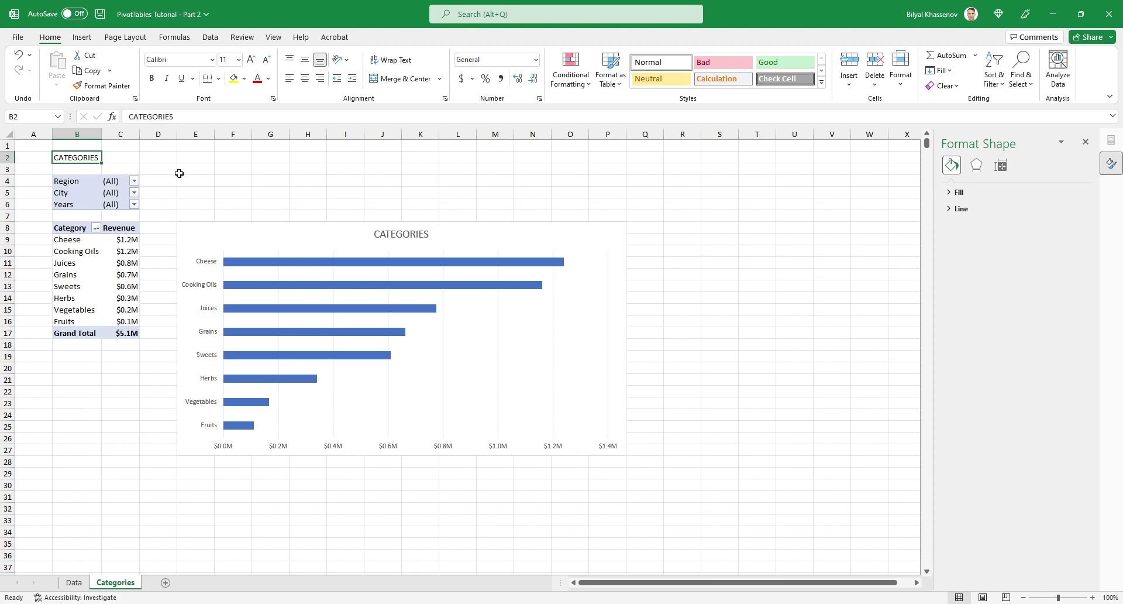
# Make the chart title and the labels of both chart axes bold and italic, then deselect the chart and return to cell A1.
pyautogui.click(383, 234)
pyautogui.hotkey('ctrl', 'b')
pyautogui.hotkey('ctrl', 'i')
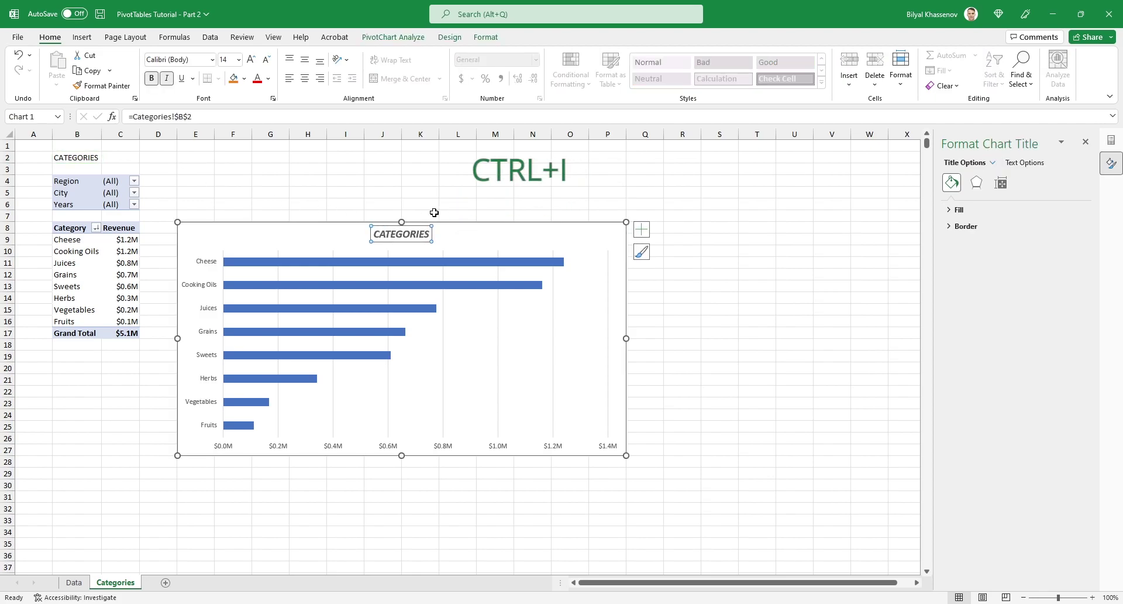
pyautogui.click(208, 261)
pyautogui.hotkey('ctrl', 'b')
pyautogui.hotkey('ctrl', 'i')
pyautogui.click(284, 444)
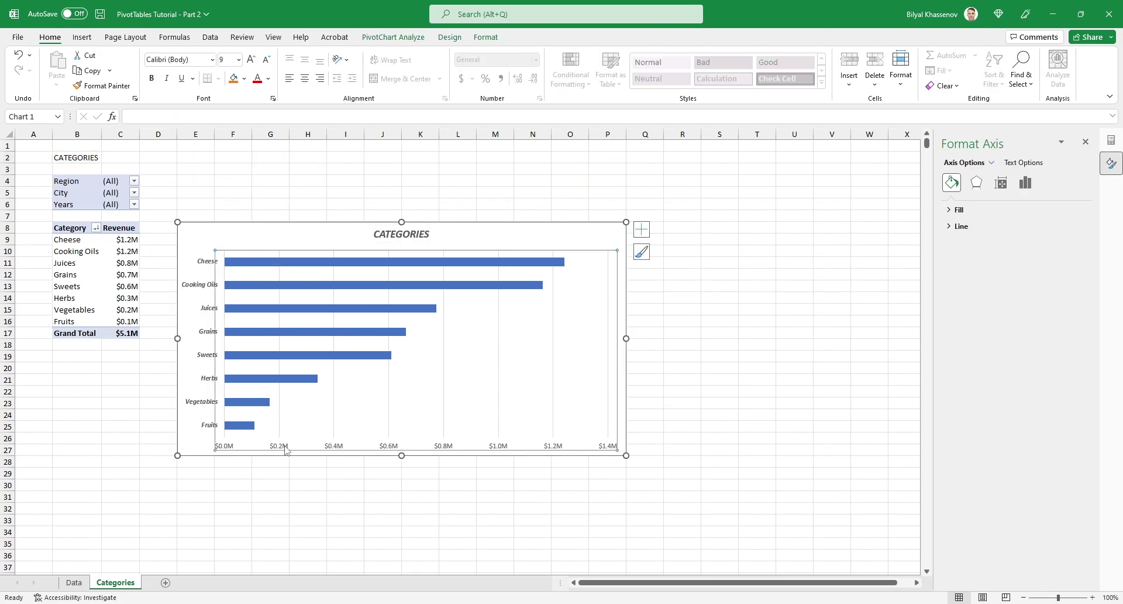
pyautogui.hotkey('ctrl', 'b')
pyautogui.hotkey('ctrl', 'i')
pyautogui.press('Escape')
pyautogui.press('Escape')
pyautogui.hotkey('ctrl', 'Home')
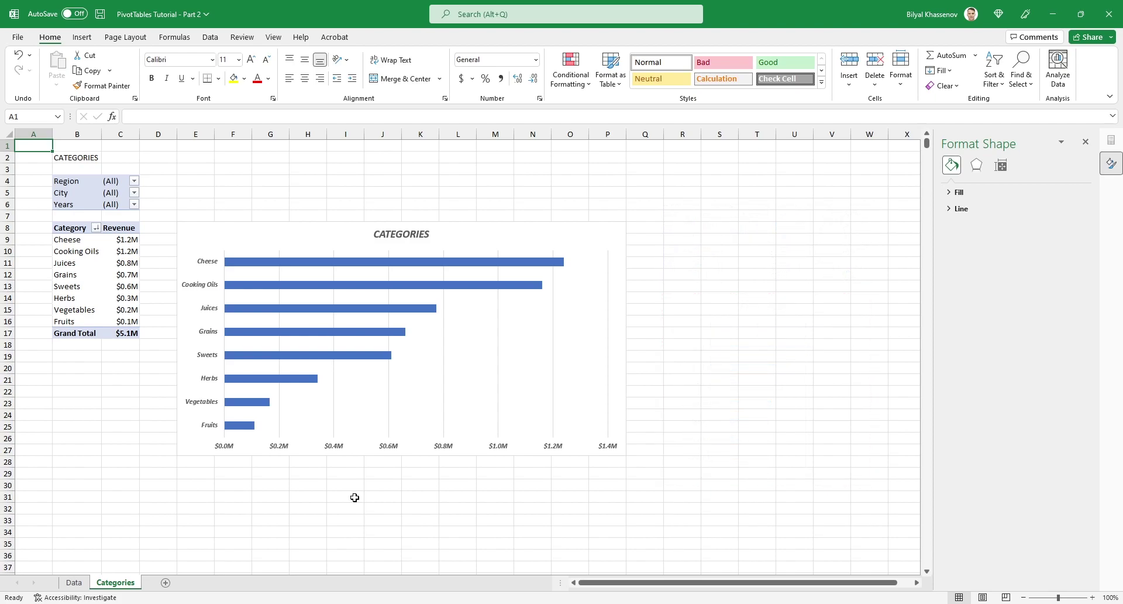
# Duplicate the Categories sheet directly after the original and rename the copy "Producers".
pyautogui.press('ctrl')
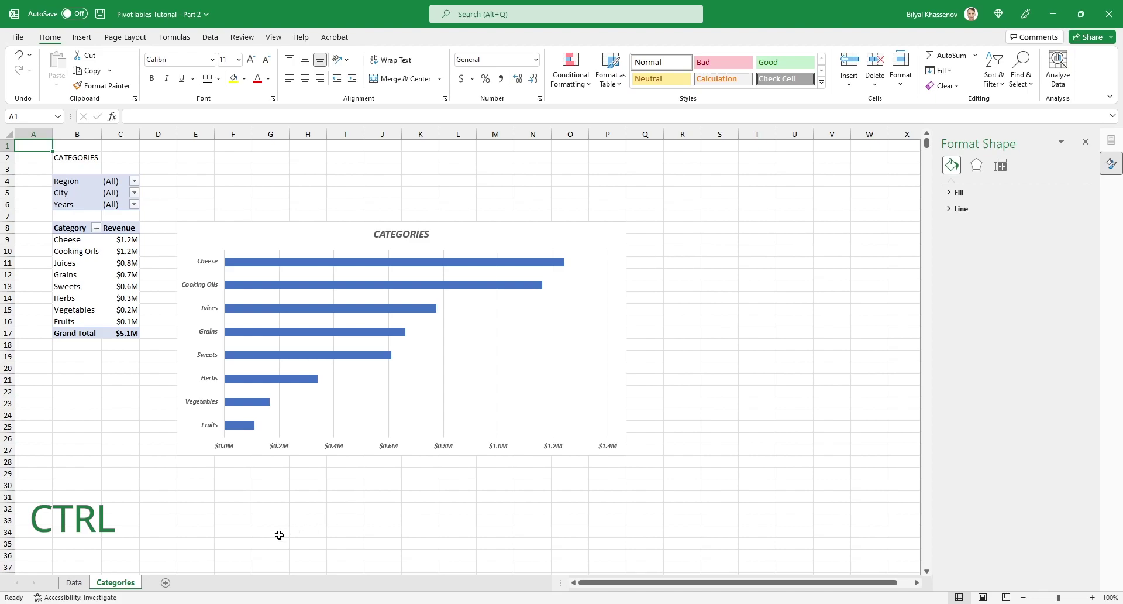
pyautogui.moveTo(126, 584); pyautogui.dragTo(152, 579)
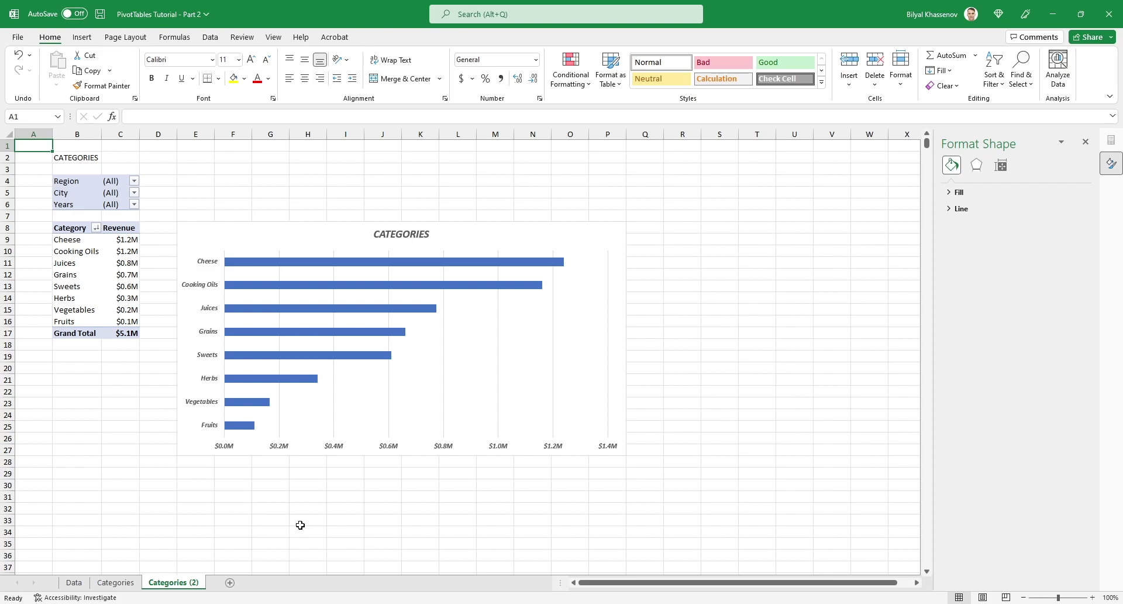
pyautogui.doubleClick(179, 583)
pyautogui.write('Produ')
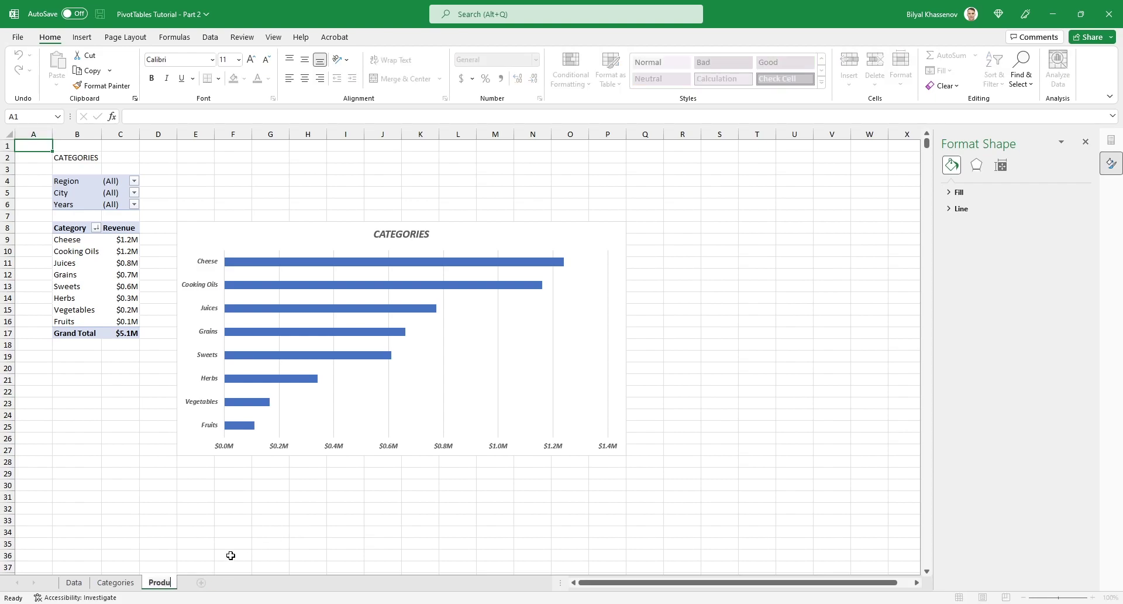
pyautogui.write('cers')
pyautogui.press('Return')
# Change the heading in cell B2 of the Producers sheet to "PRODUCERS".
pyautogui.press('Down')
pyautogui.press('Right')
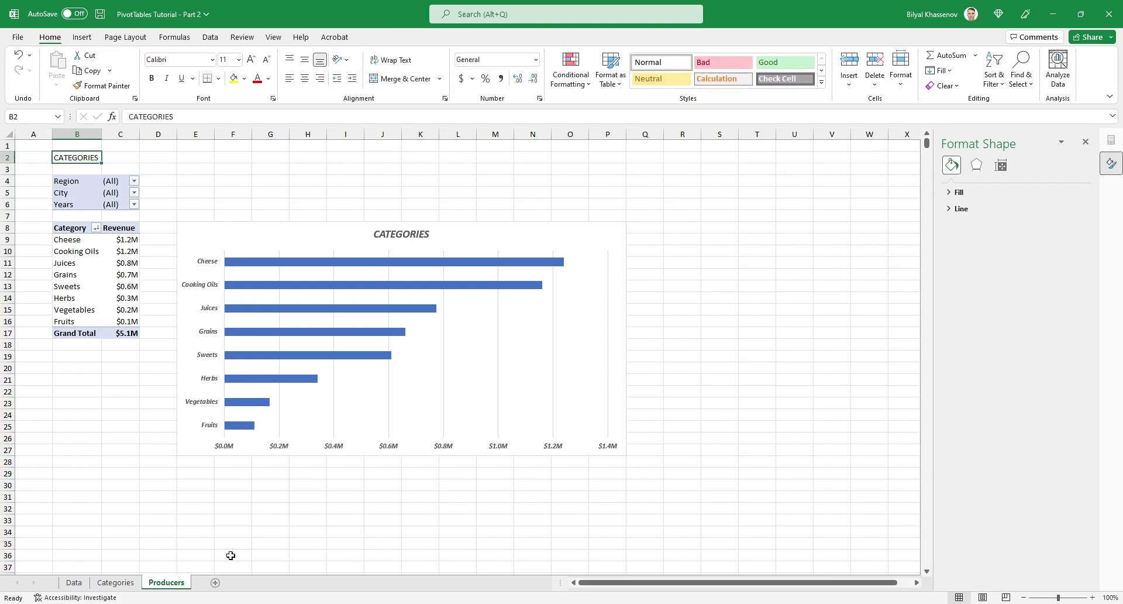
pyautogui.write('PRO')
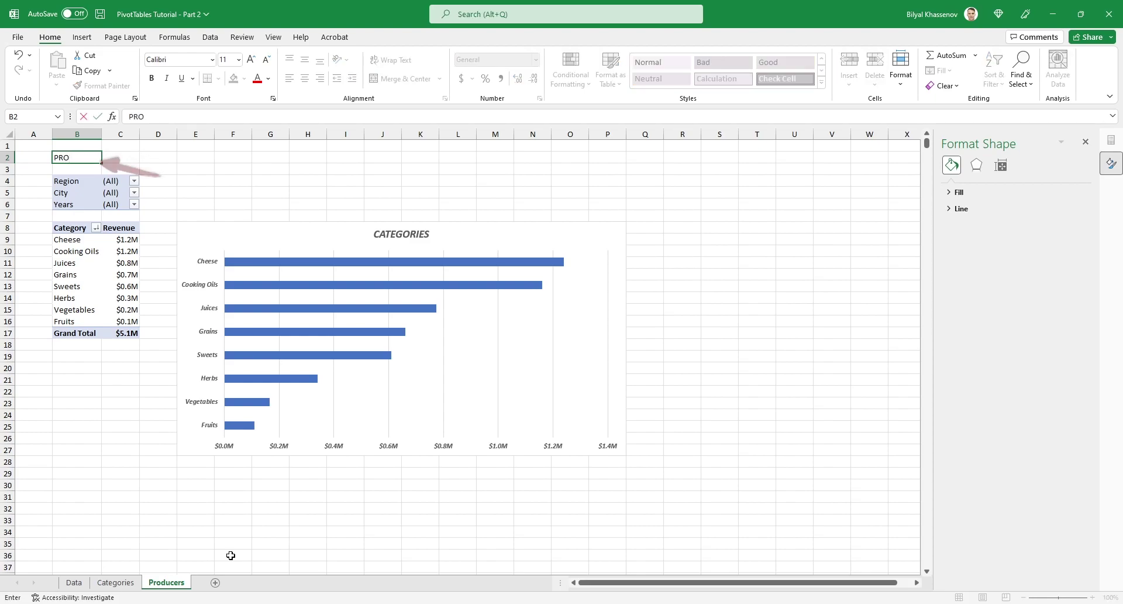
pyautogui.write('DUCERS')
pyautogui.press('Return')
# Rename the PivotTable's row header in cell B8 as "Producer".
pyautogui.press('Down')
pyautogui.press('Down')
pyautogui.press('Down')
pyautogui.press('Down')
pyautogui.press('Down')
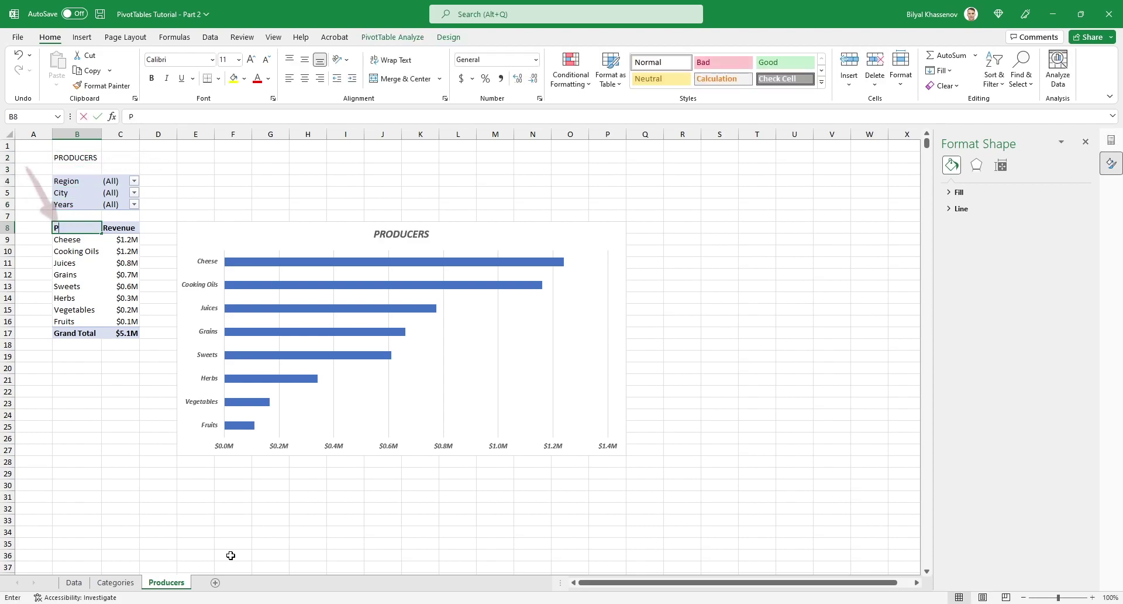
pyautogui.write('Producer')
pyautogui.hotkey('ctrl', 'Return')
# Rename the PivotTable on the Producers sheet as PT_Producers.
pyautogui.click(393, 37)
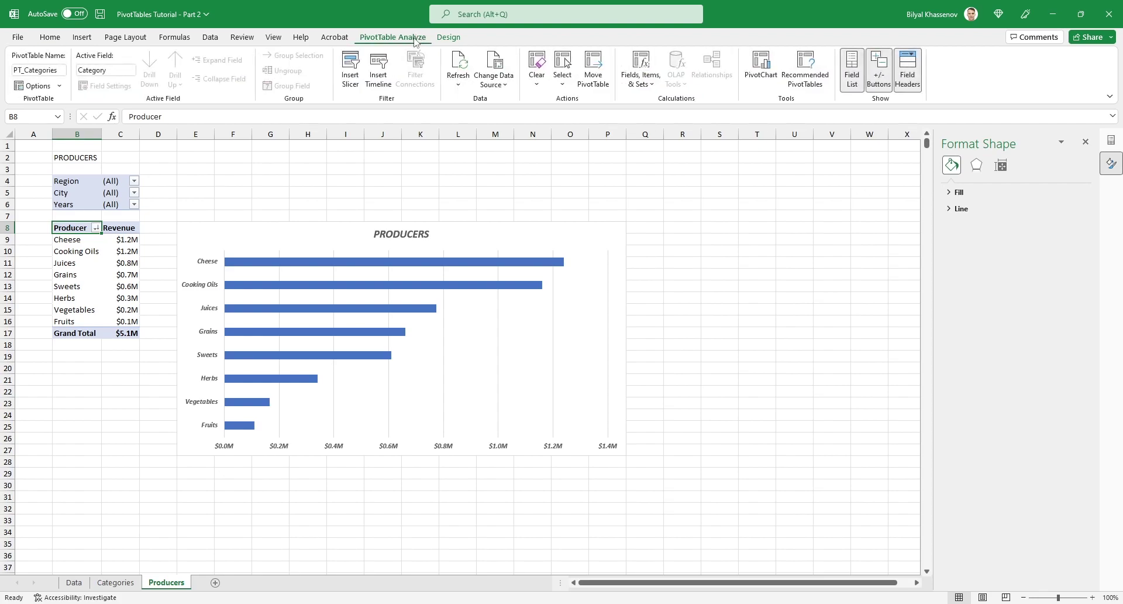
pyautogui.click(60, 73)
pyautogui.write('PT_Producers')
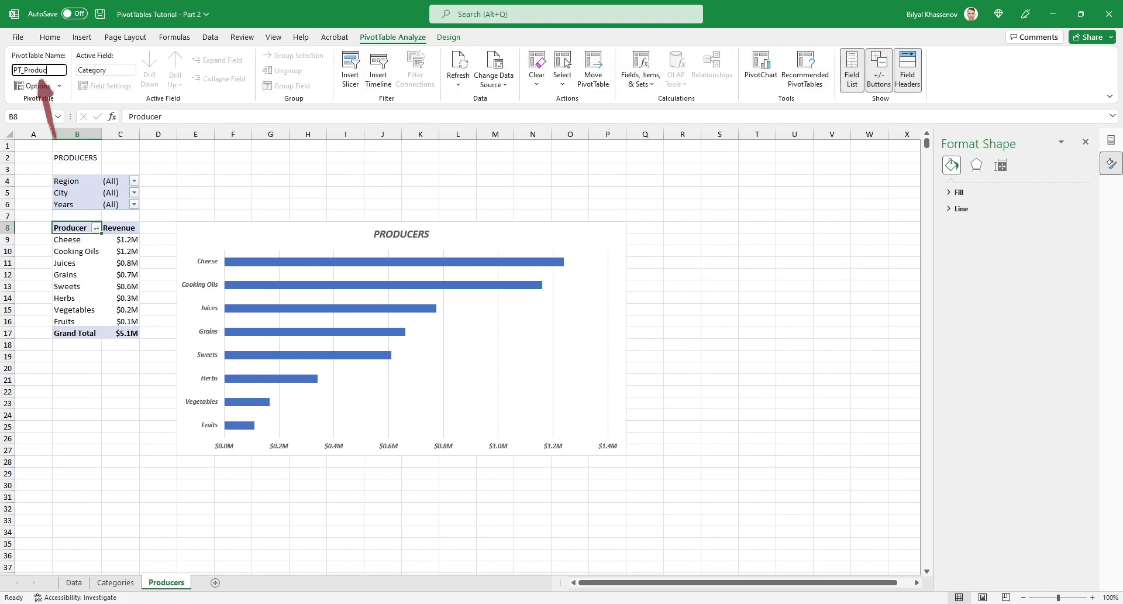
pyautogui.press('Return')
# Replace Category with Producer in the PivotTable rows and sort the producers by revenue from largest to smallest.
pyautogui.click(1085, 142)
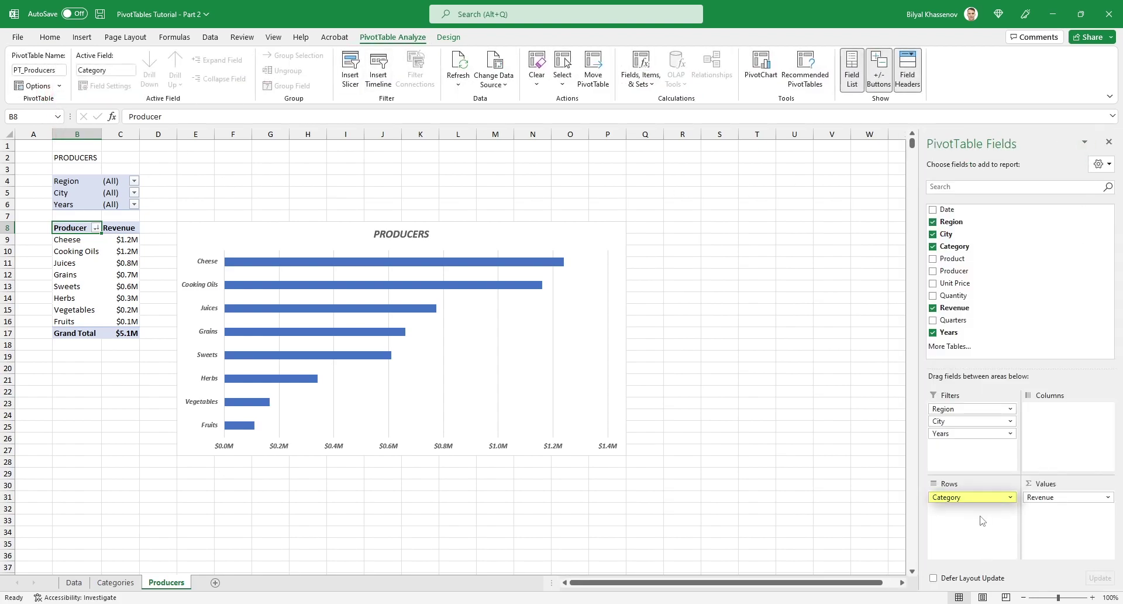
pyautogui.moveTo(977, 497); pyautogui.dragTo(1026, 369)
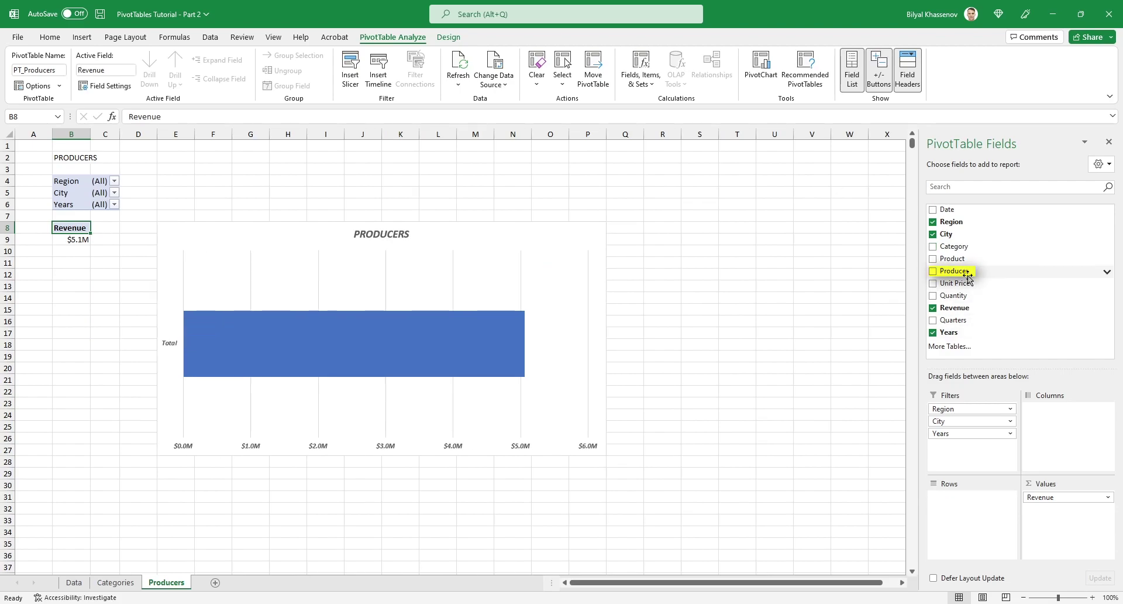
pyautogui.moveTo(965, 270); pyautogui.dragTo(975, 534)
pyautogui.rightClick(130, 252)
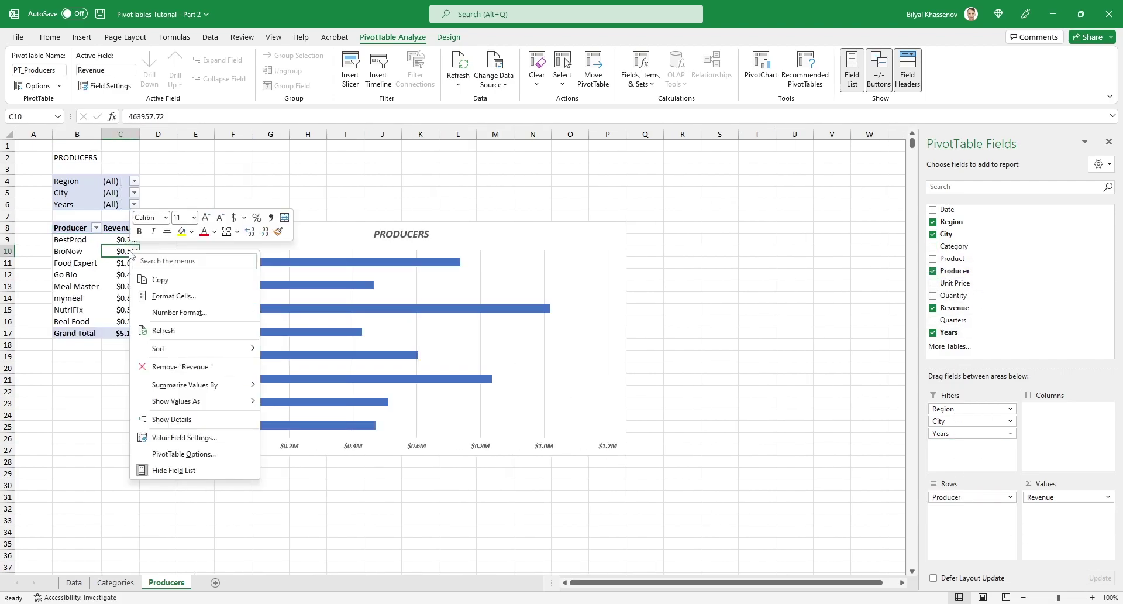
pyautogui.moveTo(240, 348)
pyautogui.click(309, 366)
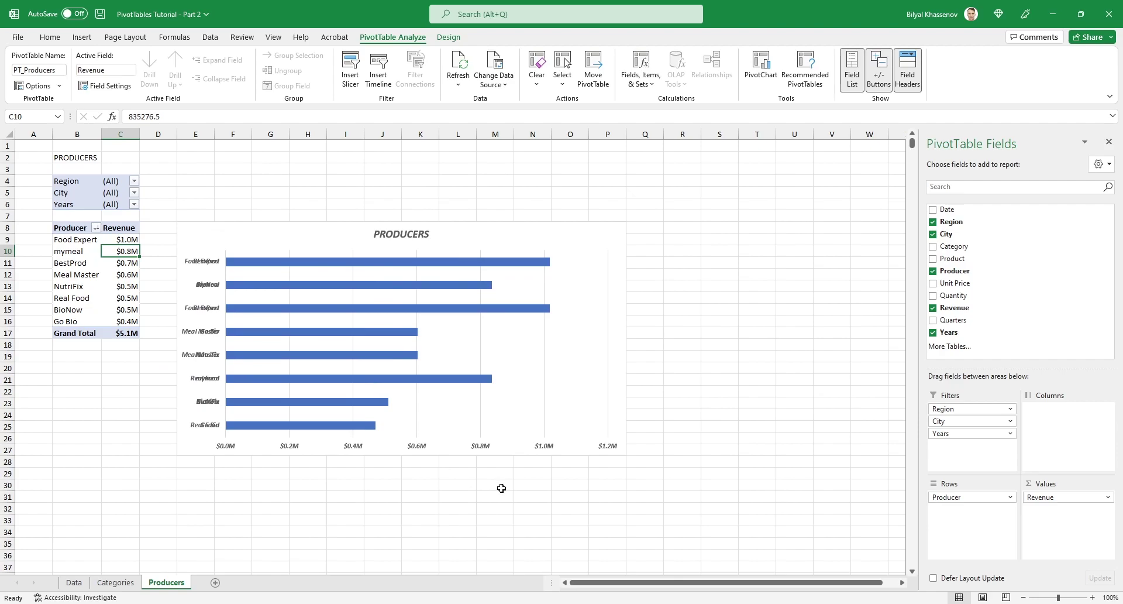
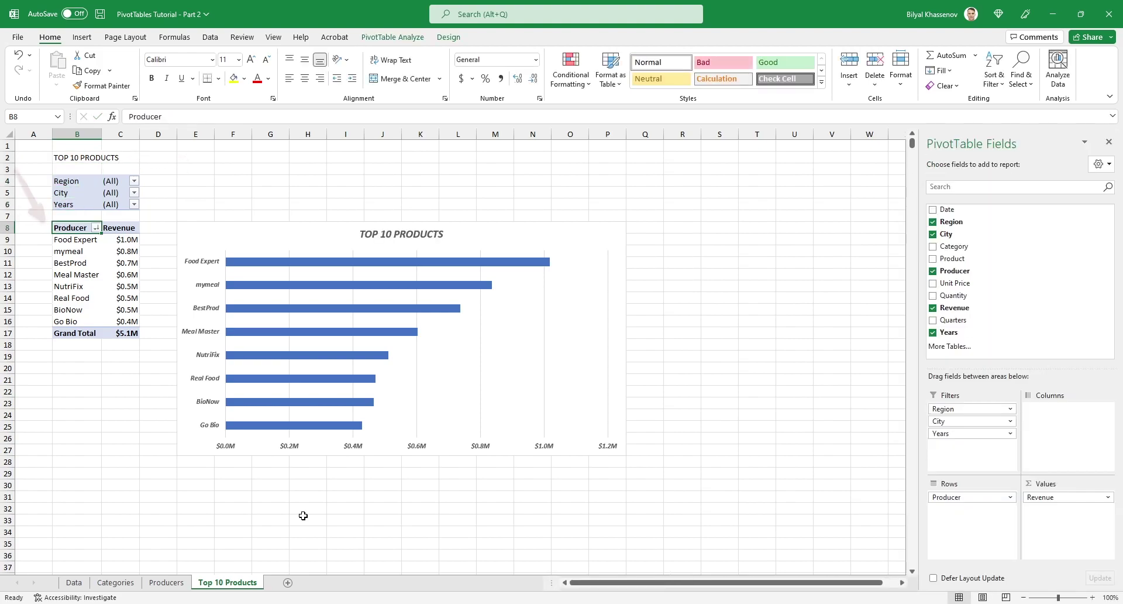
# Set the row header in cell B8 to "Top 10 Products" and rename the PivotTable as PT_Top_10_Products.
pyautogui.write('Top 10 Products')
pyautogui.press('Return')
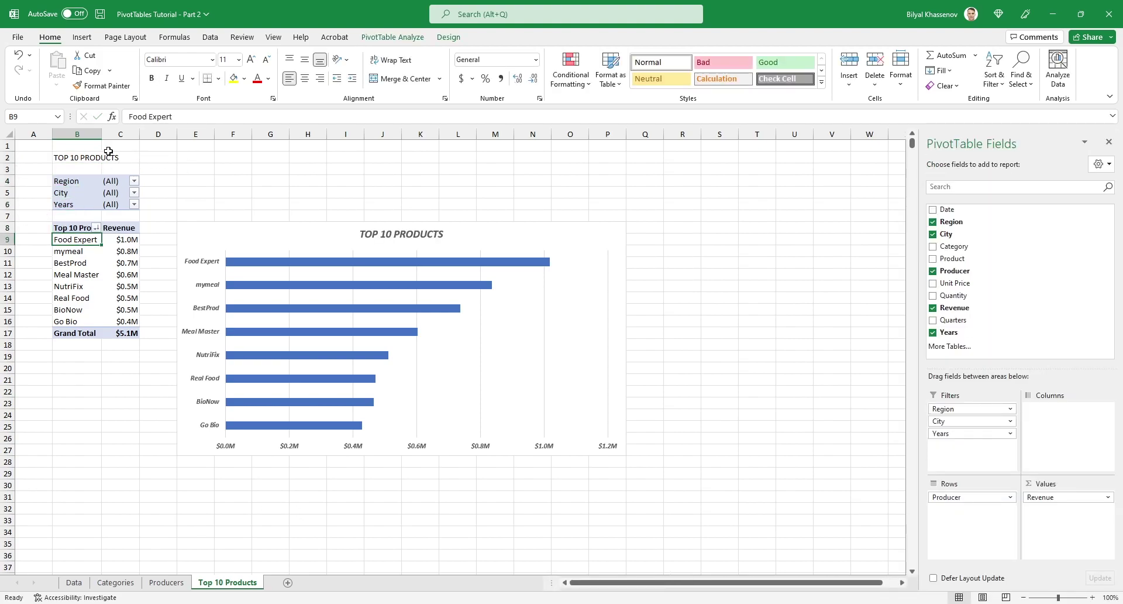
pyautogui.click(381, 37)
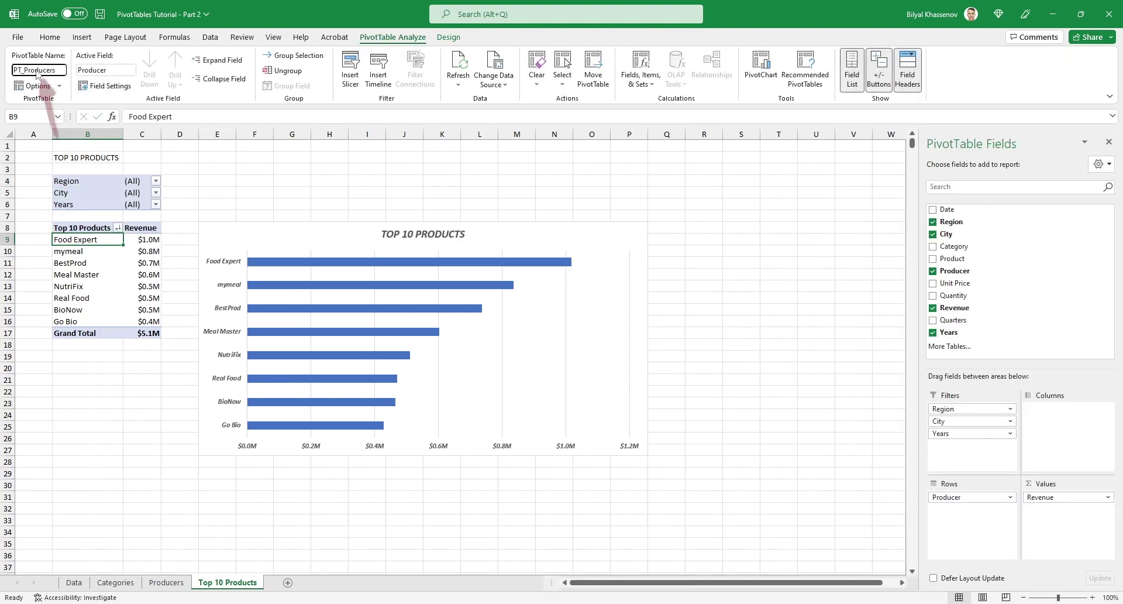
pyautogui.click(39, 70)
pyautogui.write('PT_Top_10')
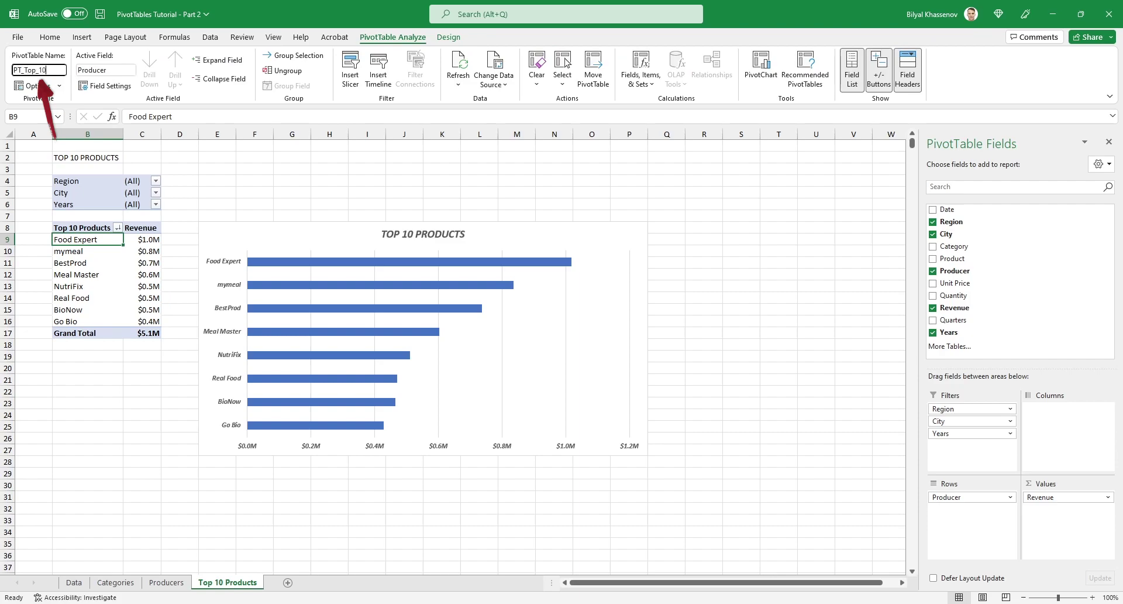
pyautogui.write('_Products')
pyautogui.press('Return')
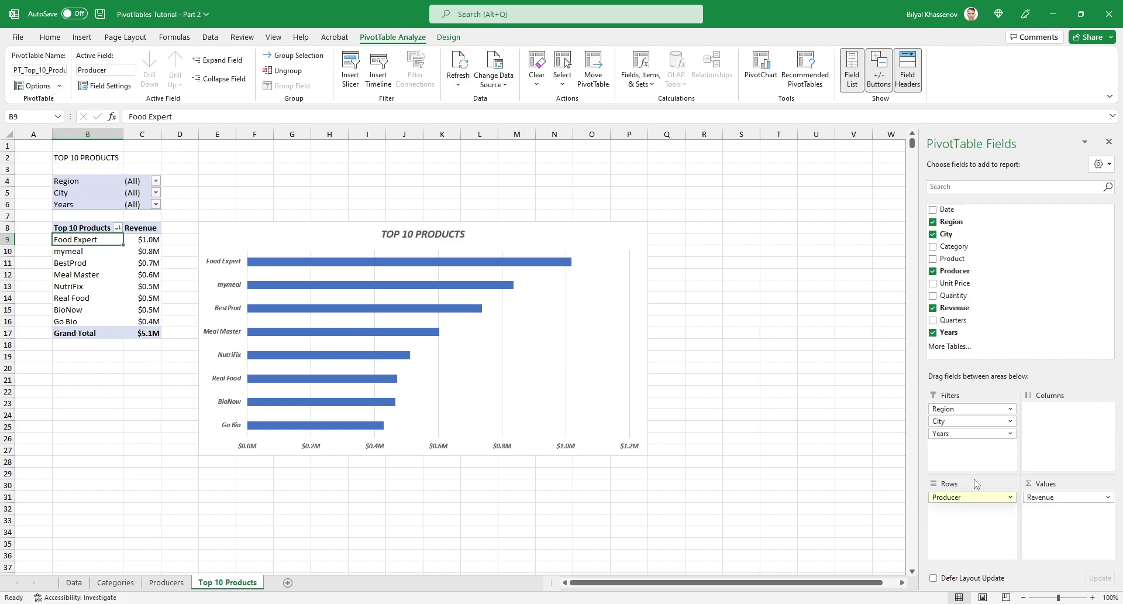
# Replace Producer with Product in the PivotTable rows and sort the products by revenue from largest to smallest.
pyautogui.moveTo(997, 496); pyautogui.dragTo(1040, 293)
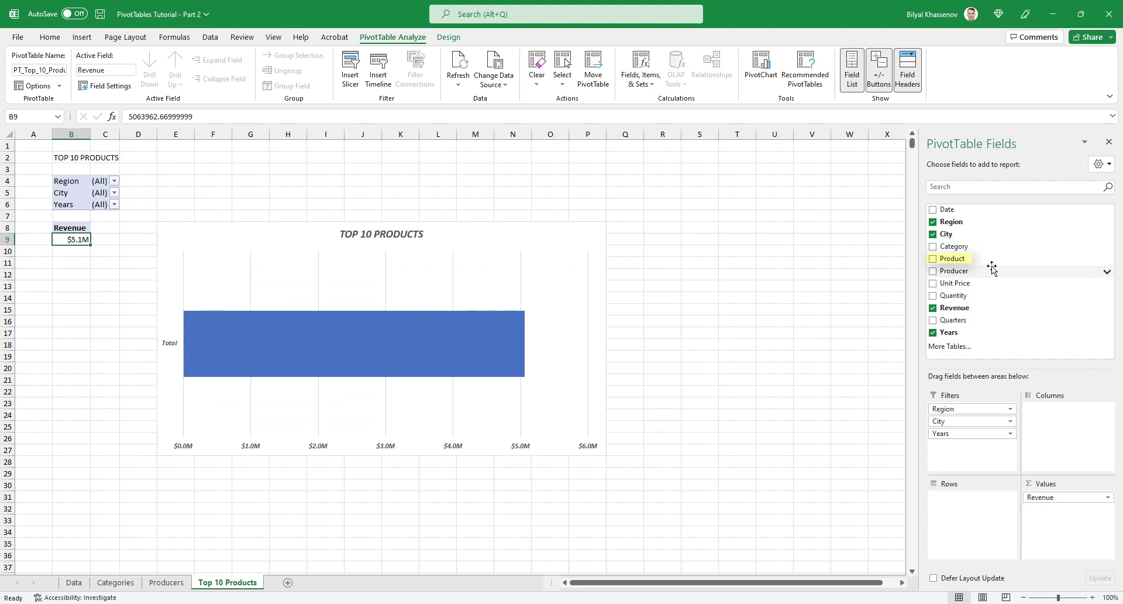
pyautogui.moveTo(988, 258); pyautogui.dragTo(994, 498)
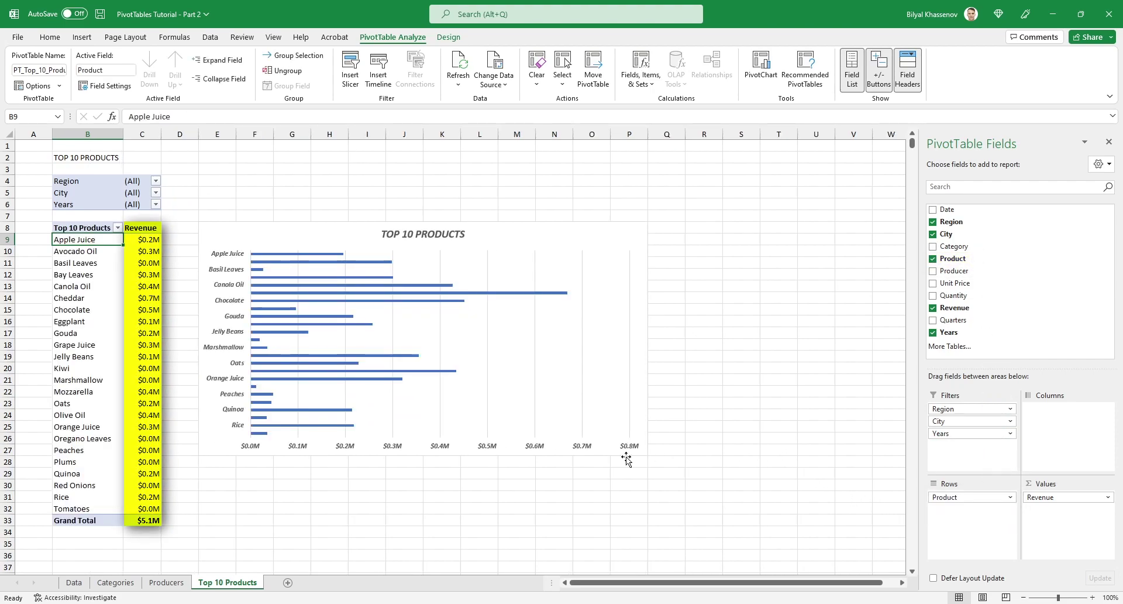
pyautogui.rightClick(151, 299)
pyautogui.moveTo(257, 398)
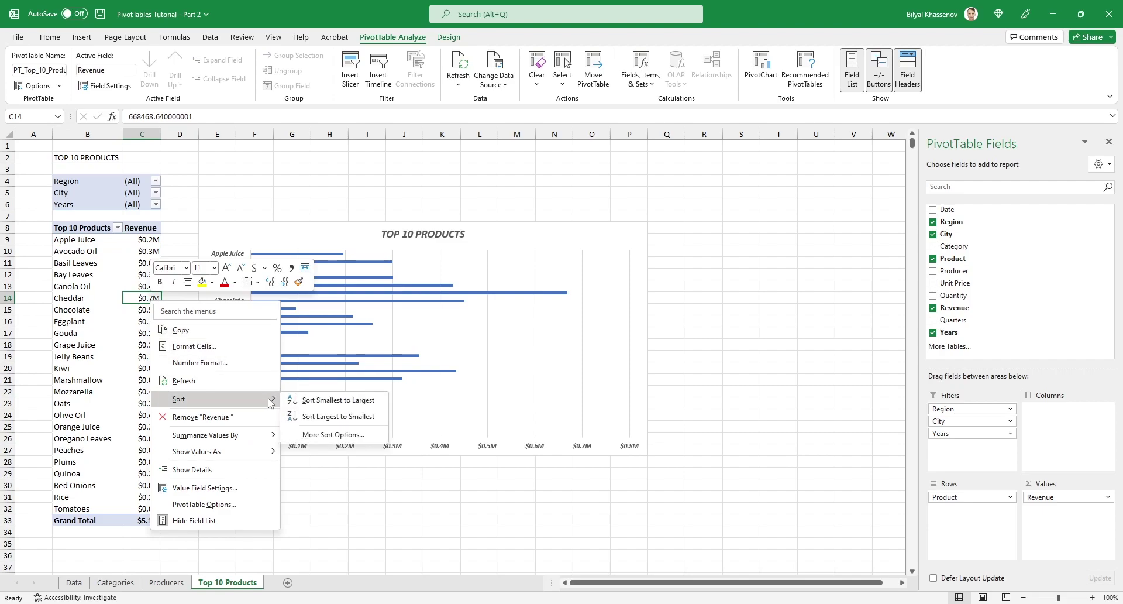
pyautogui.click(338, 415)
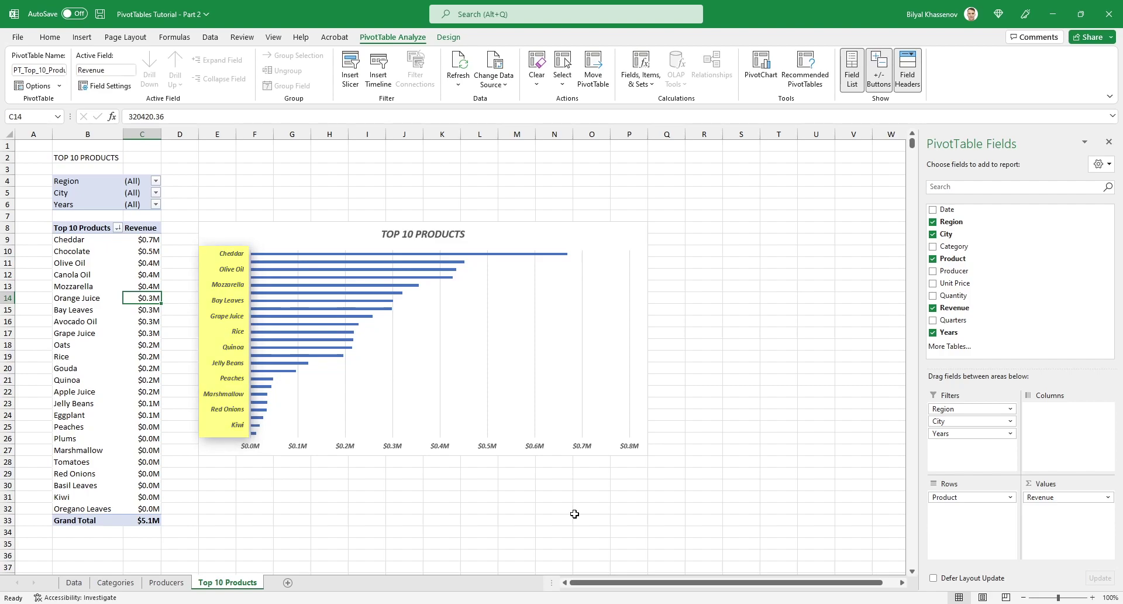
# Set up a Top 10 value filter on the product rows that shows the Top Items by Revenue.
pyautogui.click(118, 228)
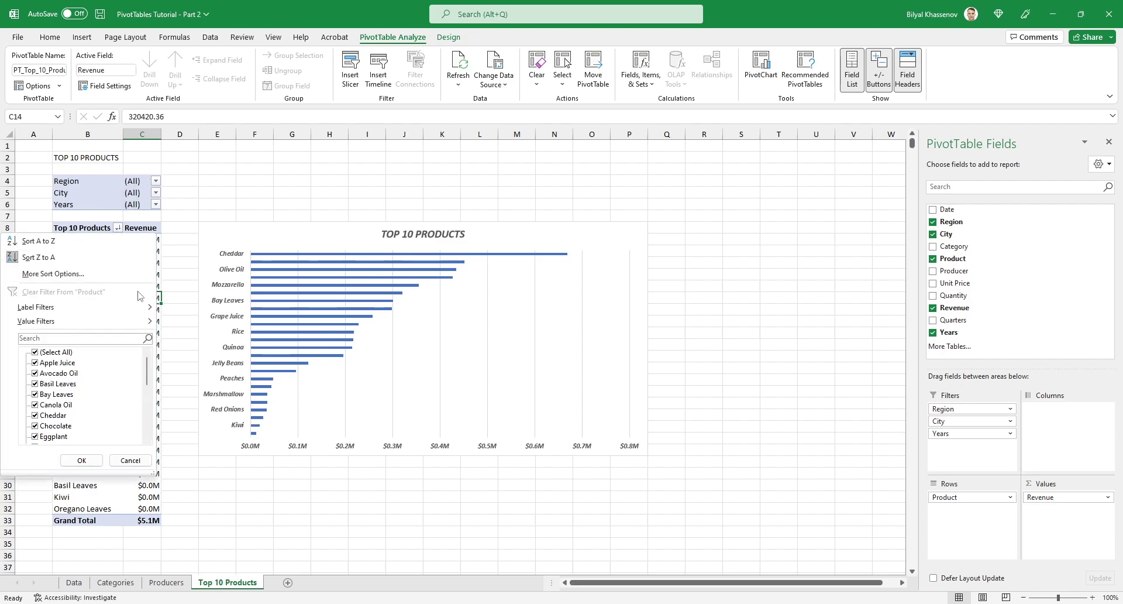
pyautogui.moveTo(143, 321)
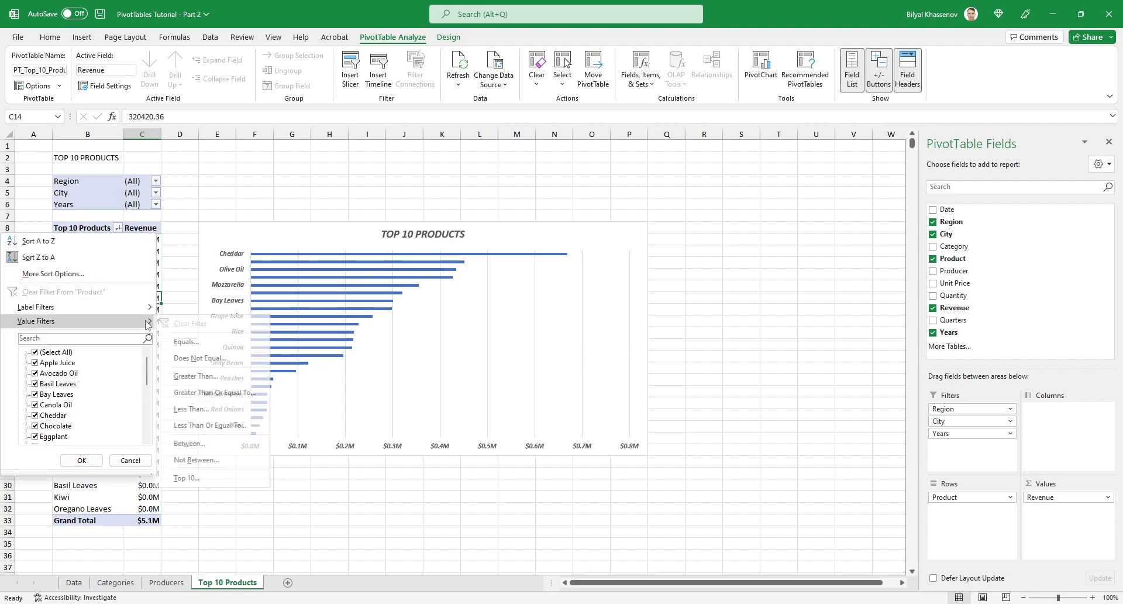
pyautogui.click(263, 478)
pyautogui.click(222, 288)
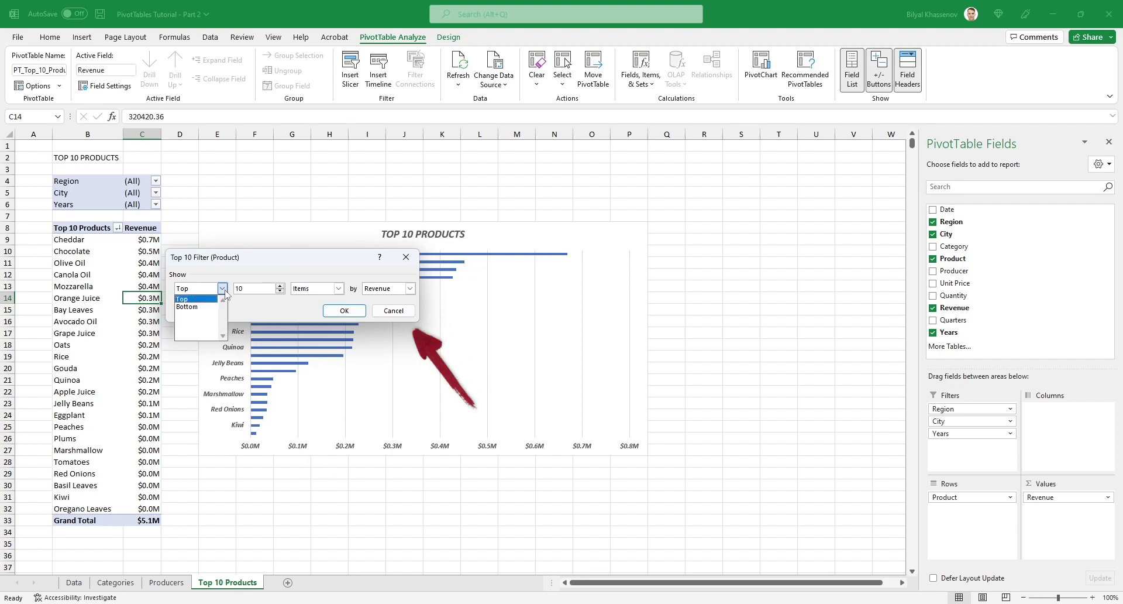
pyautogui.click(186, 296)
pyautogui.click(338, 288)
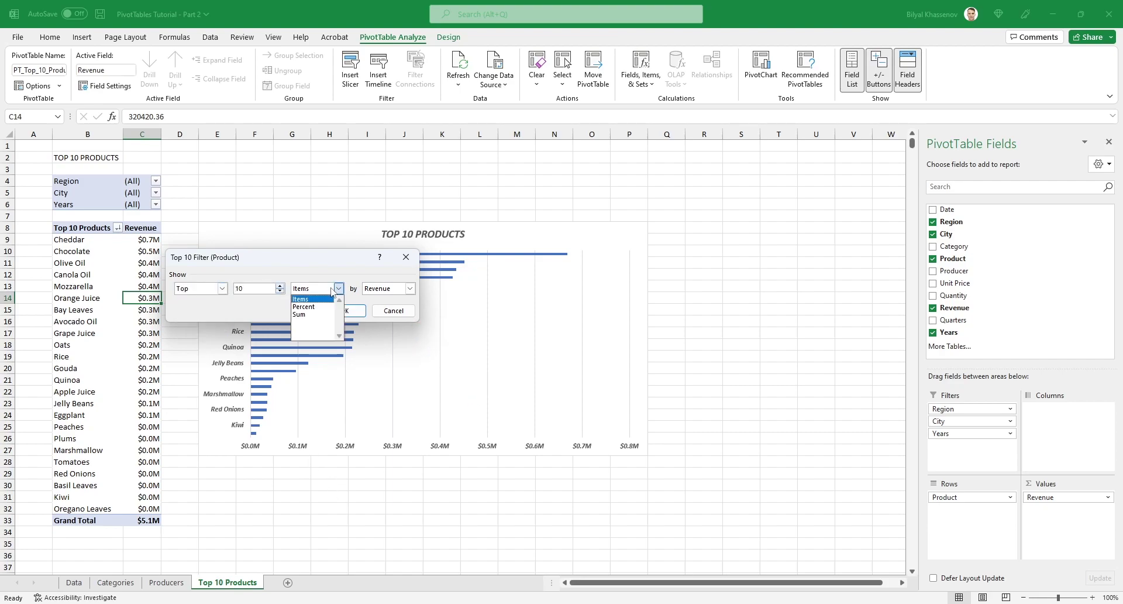
pyautogui.click(315, 298)
pyautogui.click(392, 293)
pyautogui.click(383, 298)
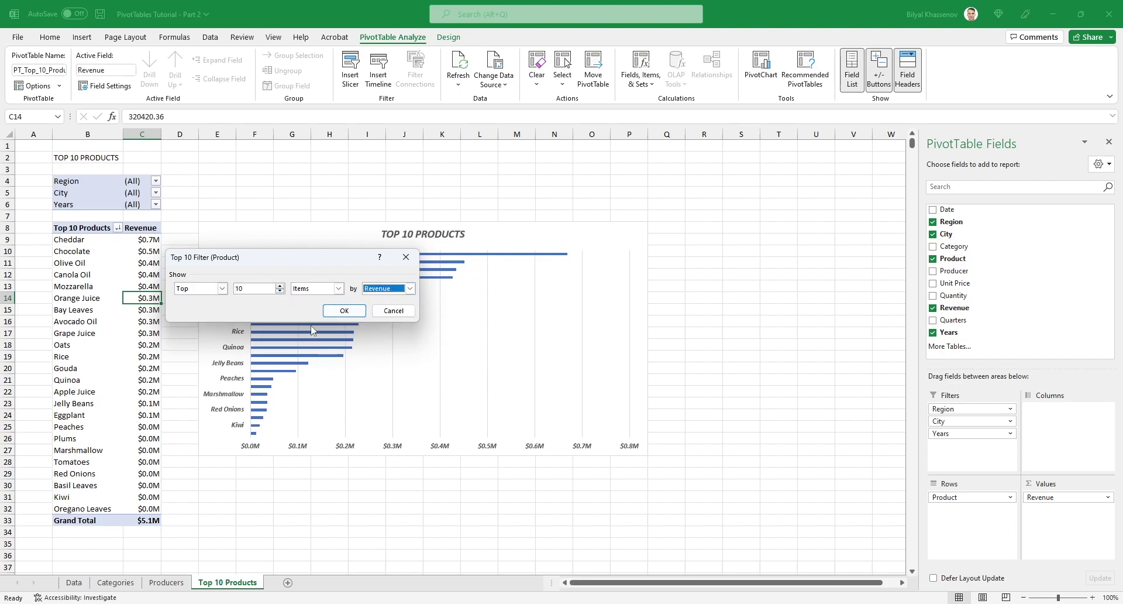
# Set the product filter's item count to 10 and apply the filter to the PivotTable.
pyautogui.click(280, 291)
pyautogui.click(280, 291)
pyautogui.click(281, 286)
pyautogui.click(280, 286)
pyautogui.click(280, 286)
pyautogui.click(280, 286)
pyautogui.click(280, 286)
pyautogui.click(345, 311)
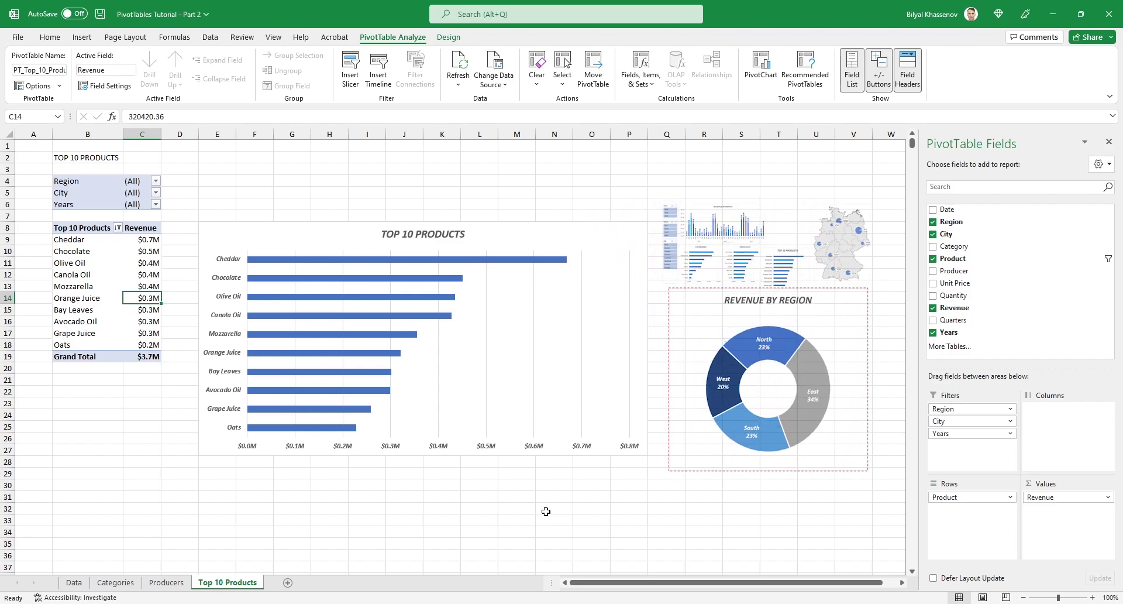
# Duplicate the Top 10 Products sheet after the original and rename the copy "Regions".
pyautogui.moveTo(237, 582); pyautogui.dragTo(289, 582)
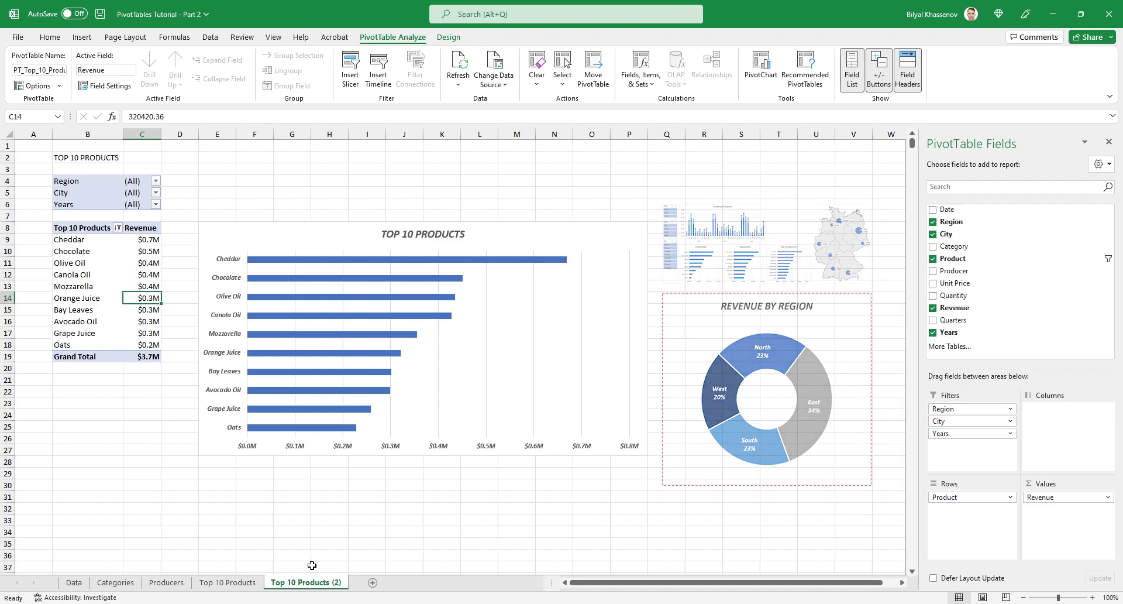
pyautogui.hotkey('alt', 'h')
pyautogui.write('orRegions')
pyautogui.press('Return')
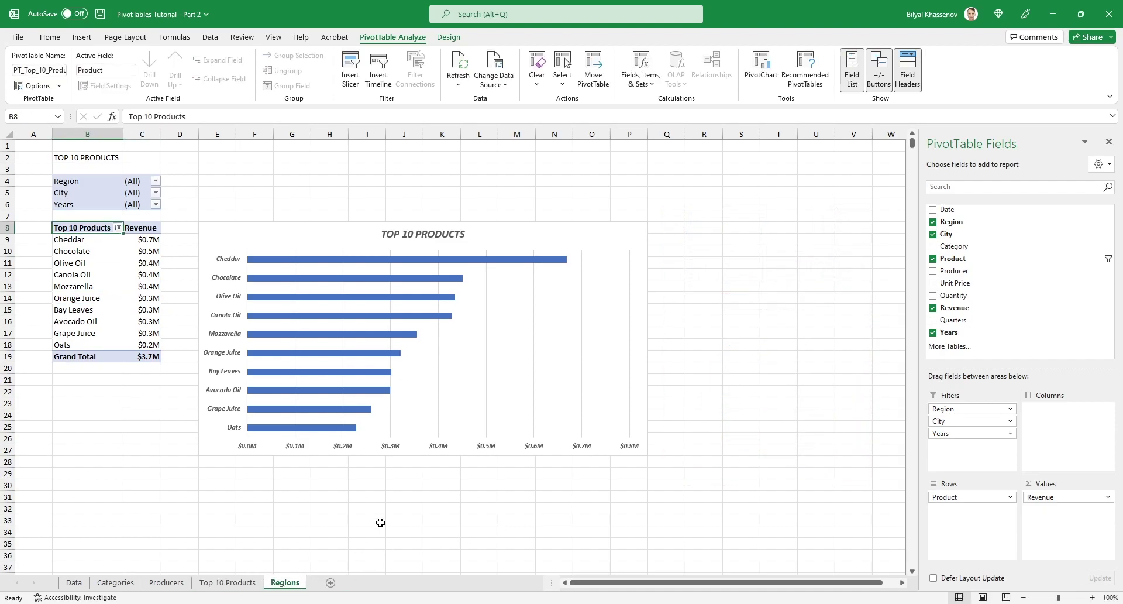
# Relabel the PivotTable's row header as "Region" and rename the PivotTable "PT_Regions".
pyautogui.write('Region')
pyautogui.press('Return')
pyautogui.press('Up')
pyautogui.click(36, 71)
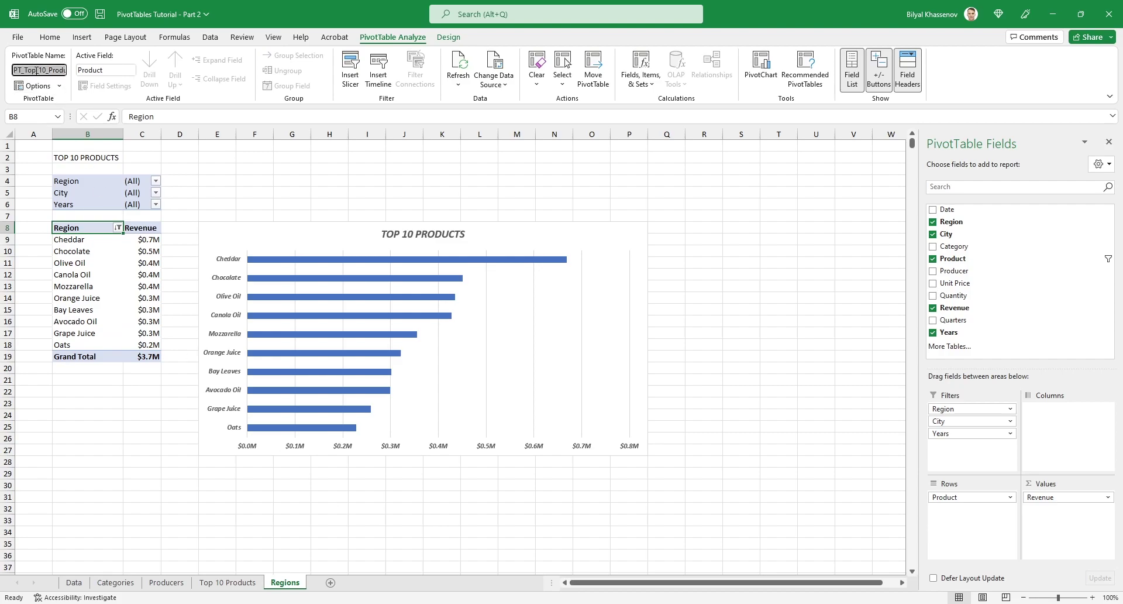
pyautogui.write('PT_Regions')
pyautogui.press('Return')
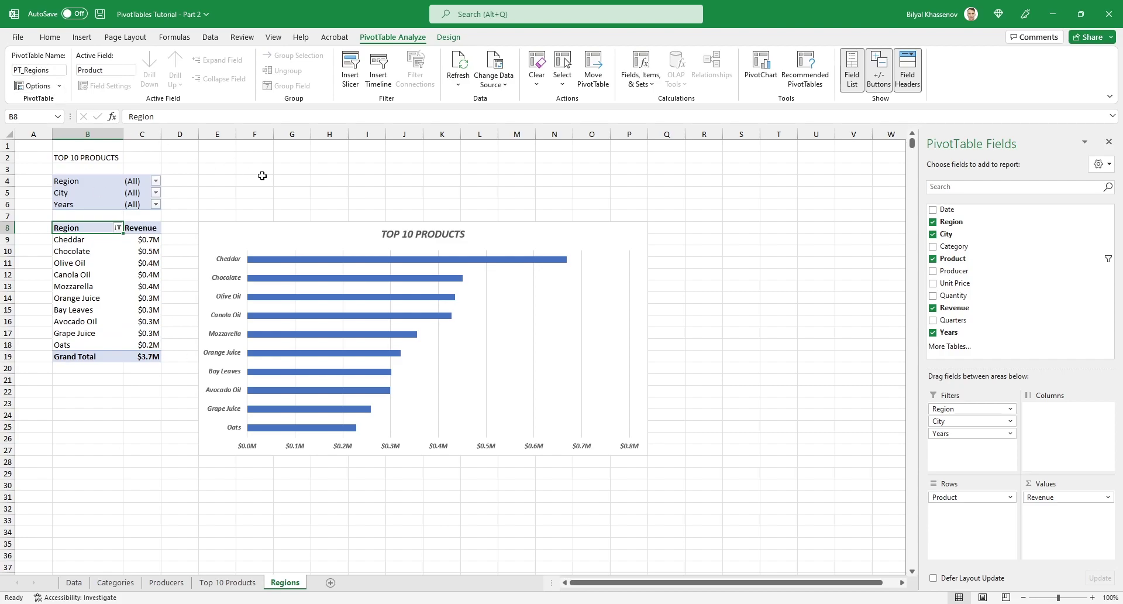
# Replace the sheet title in cell B2 with "REVENUE BY REGION".
pyautogui.press('Up')
pyautogui.press('Up')
pyautogui.press('Up')
pyautogui.press('Up')
pyautogui.press('Up')
pyautogui.press('Up')
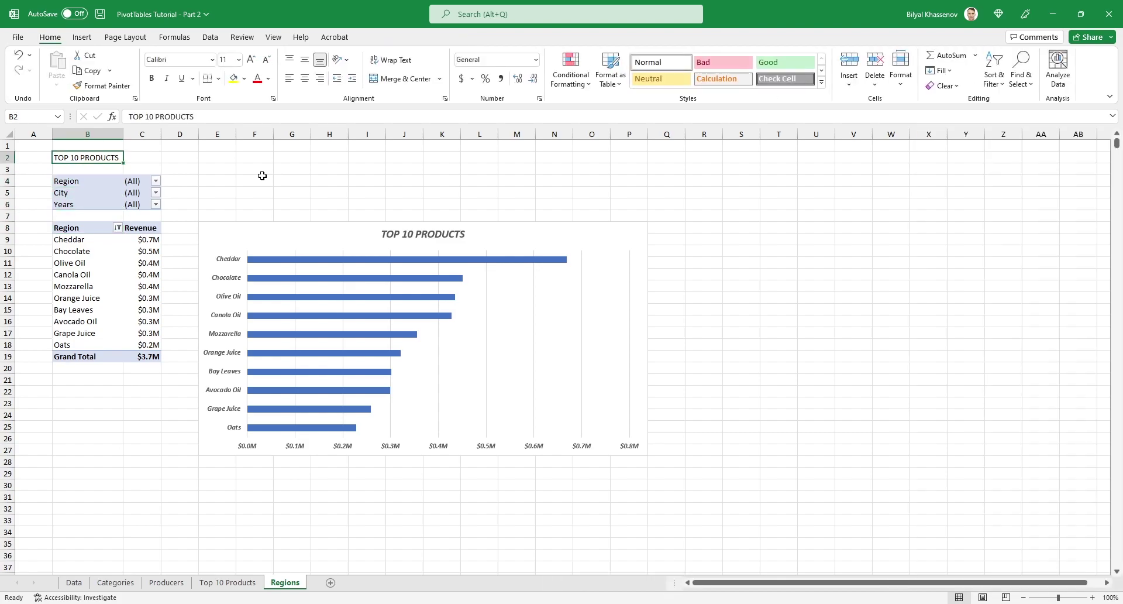
pyautogui.write('REVENUE BY REGION')
pyautogui.hotkey('ctrl', 'Return')
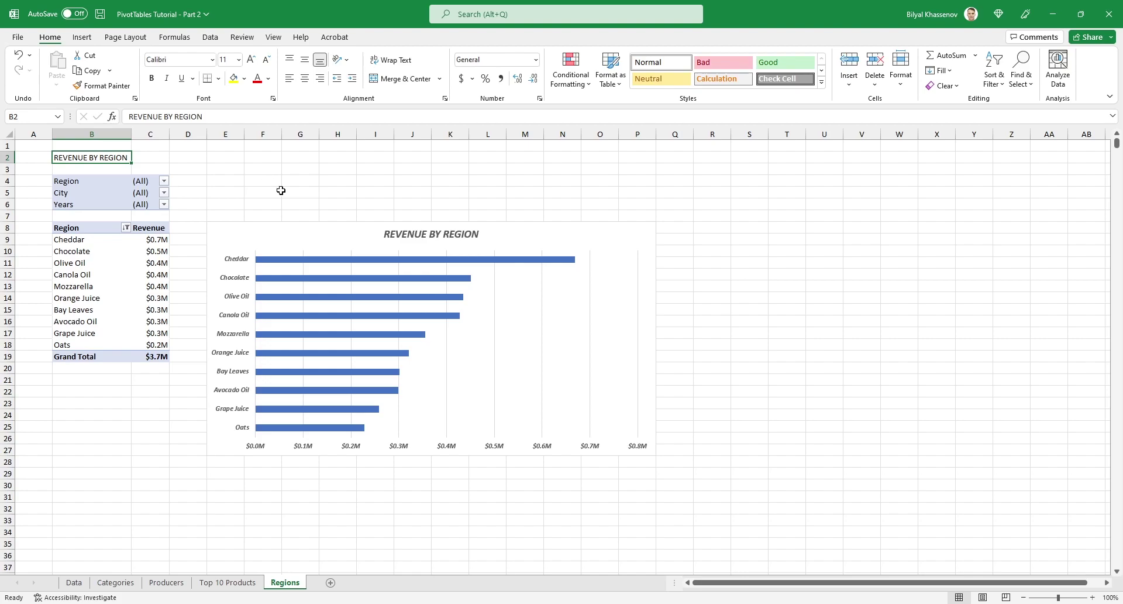
# Change the Revenue by Region bar chart to a Doughnut chart.
pyautogui.rightClick(532, 310)
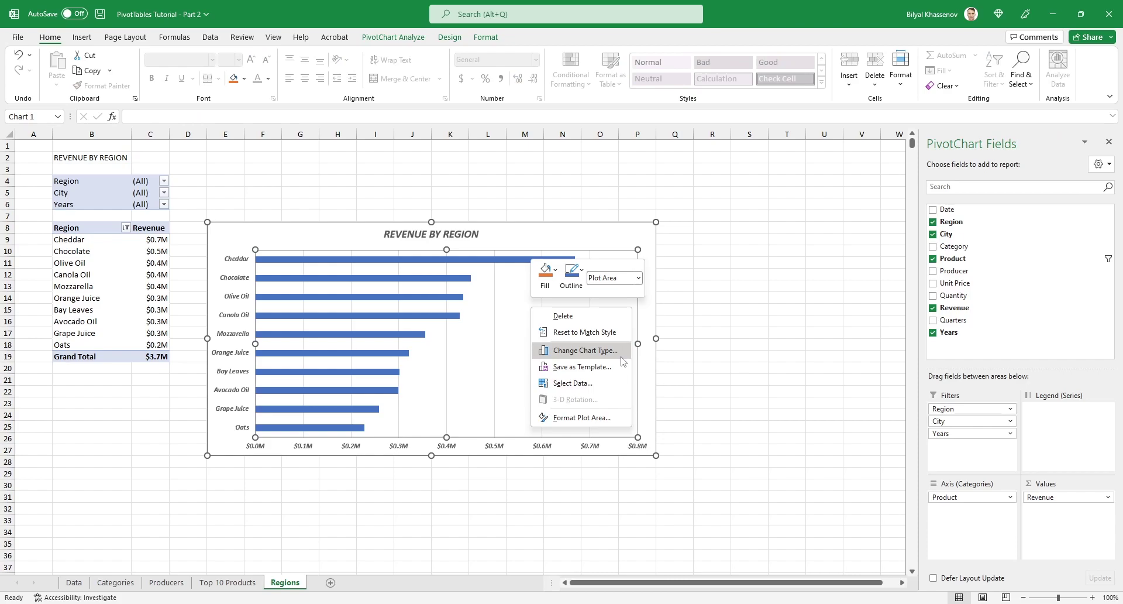
pyautogui.click(585, 349)
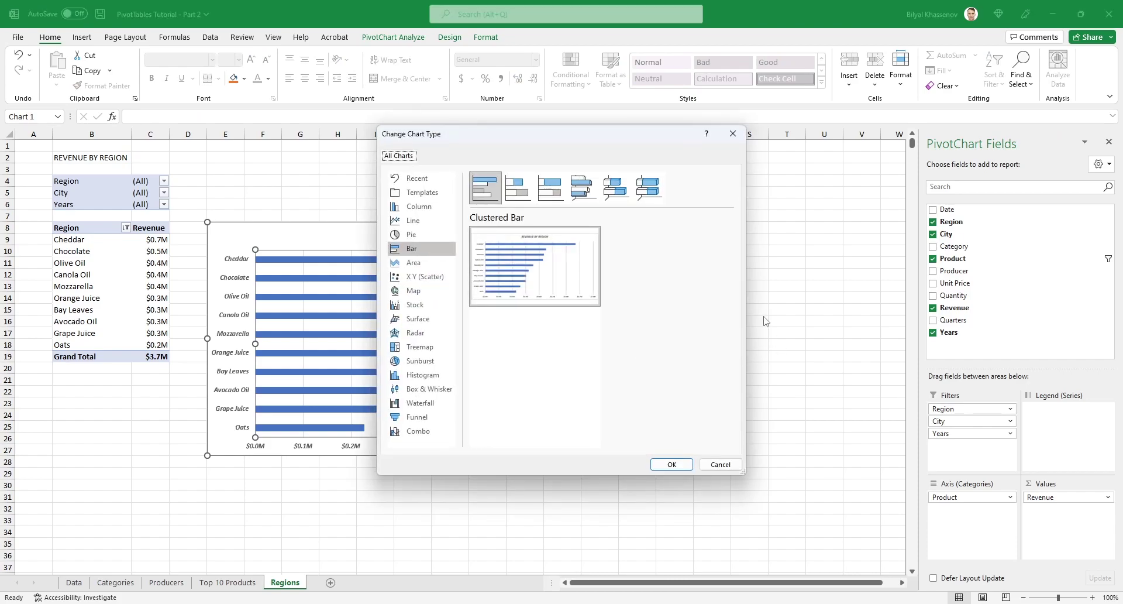
pyautogui.click(437, 235)
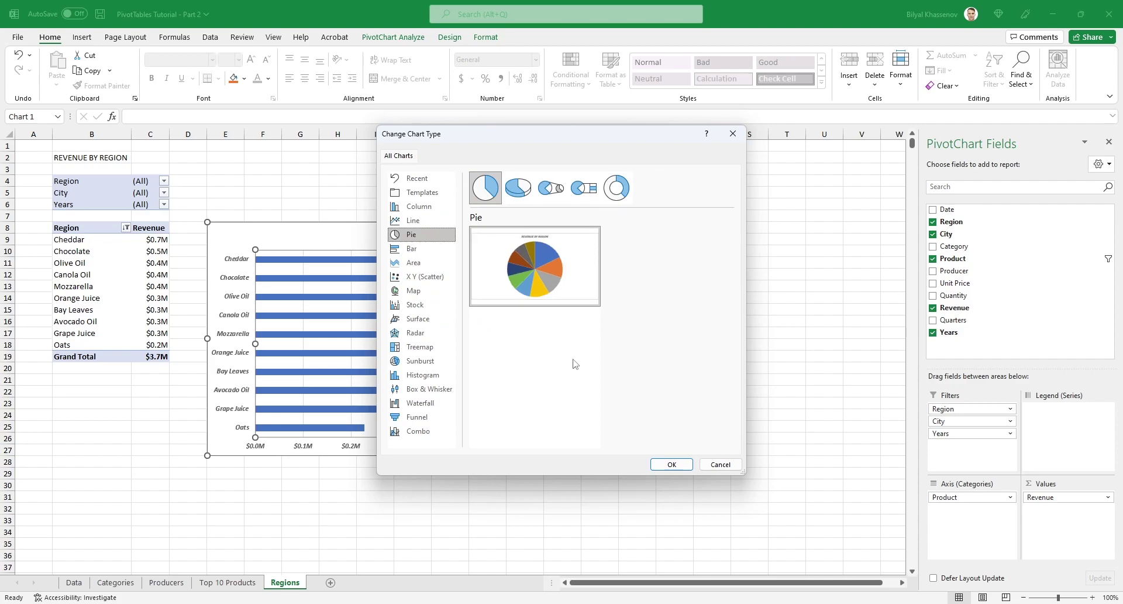
pyautogui.click(616, 187)
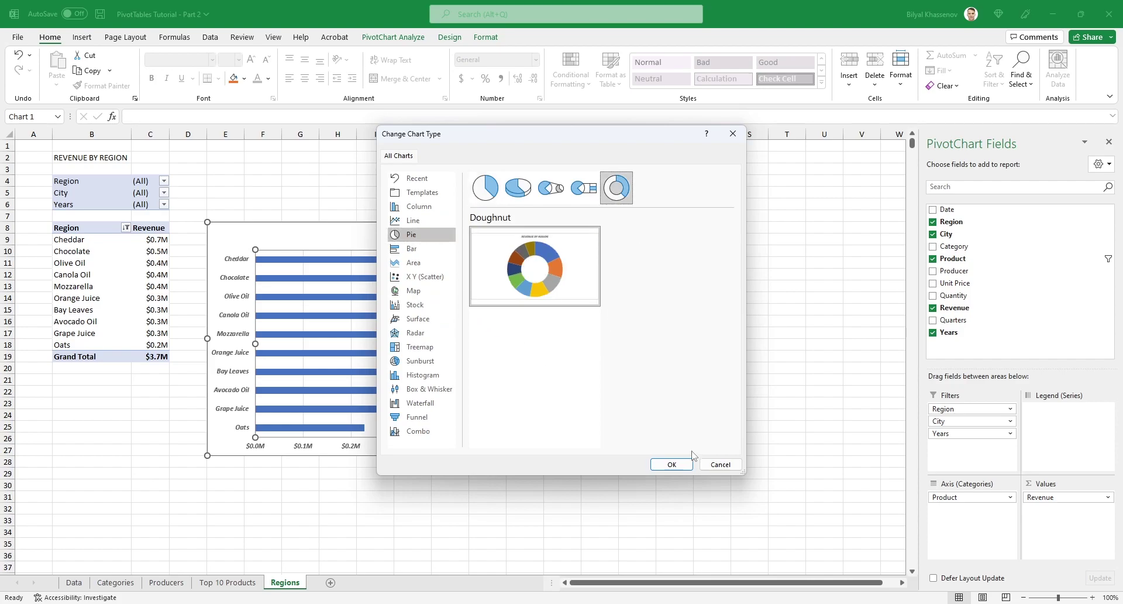
pyautogui.click(689, 464)
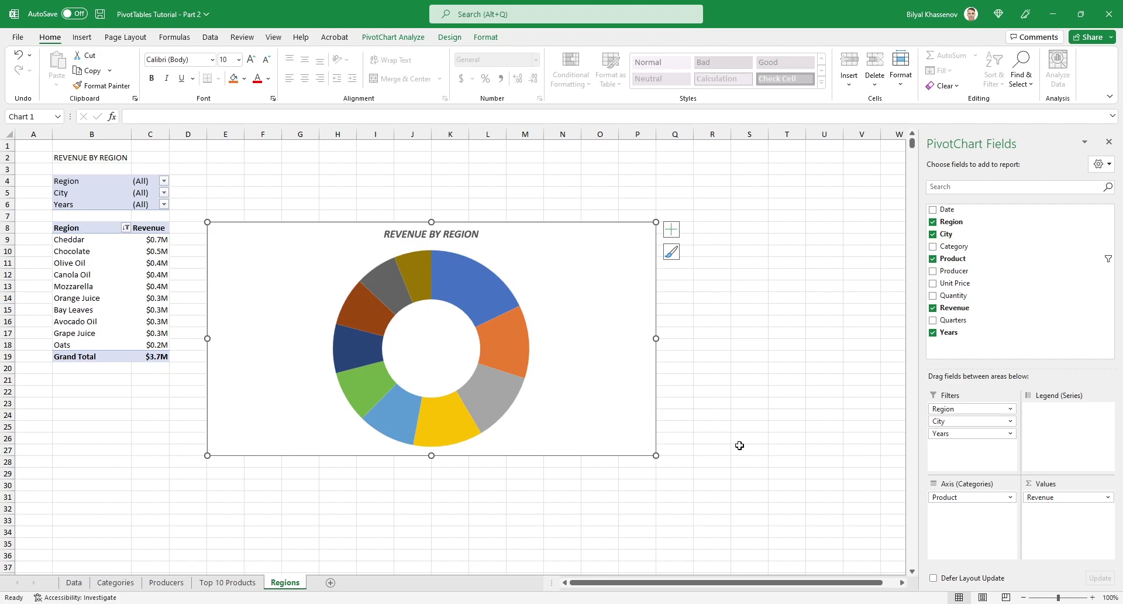
# Clear the top 10 filter from the PivotTable and replace Product with Region in its rows.
pyautogui.click(155, 251)
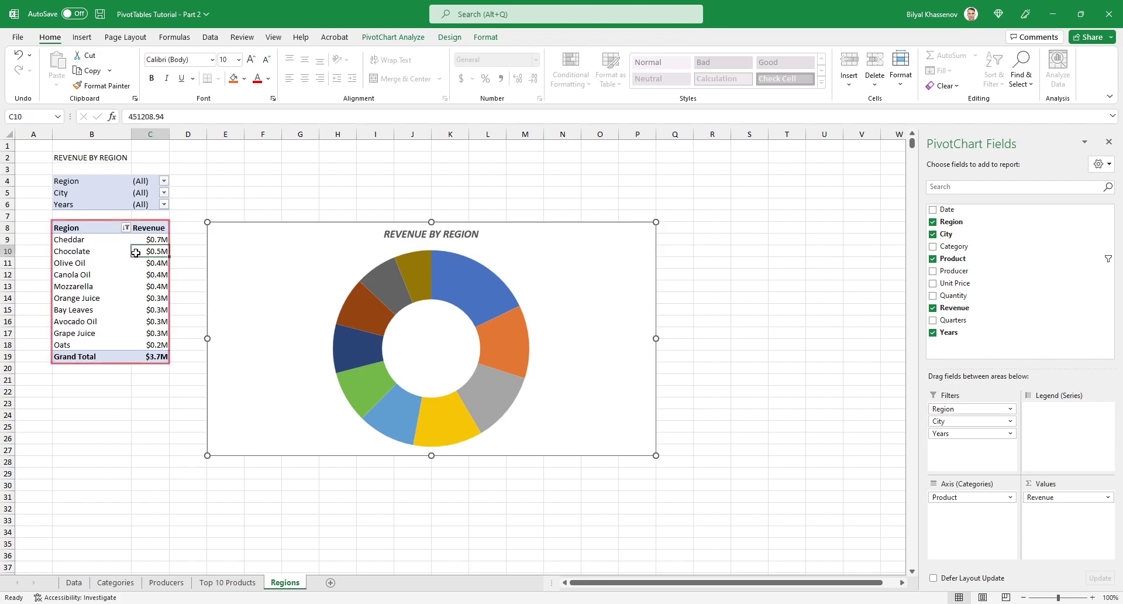
pyautogui.click(211, 37)
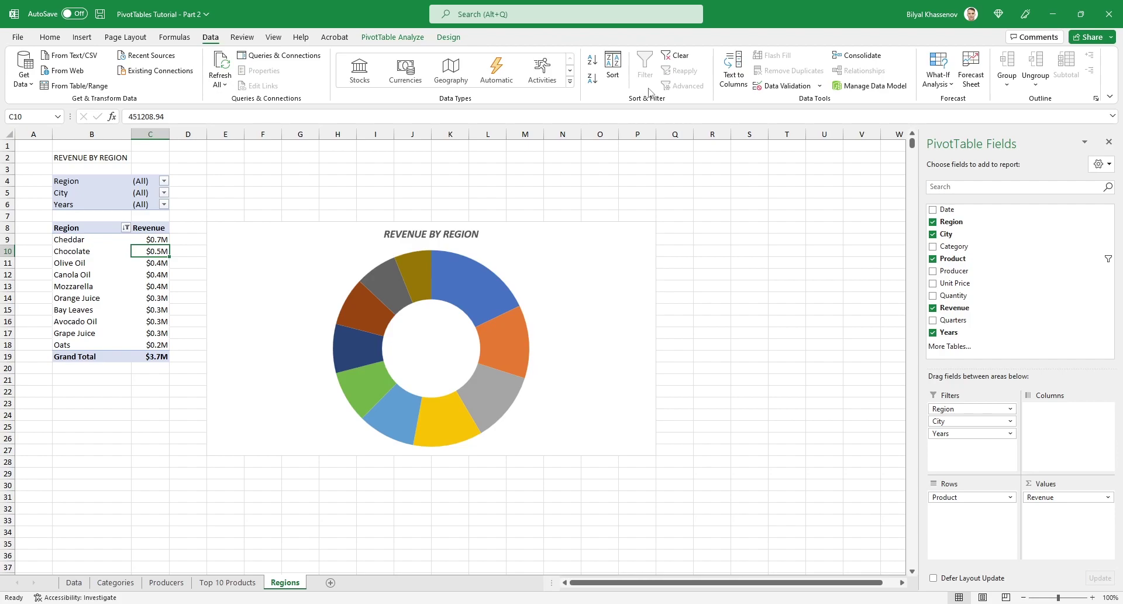
pyautogui.click(679, 55)
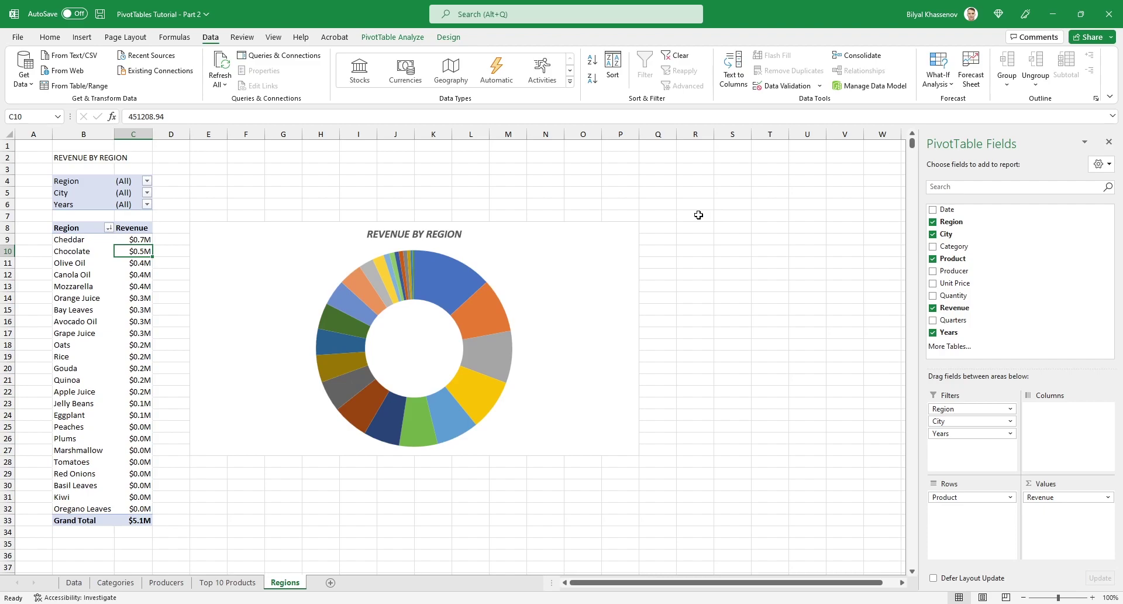
pyautogui.moveTo(947, 222)
pyautogui.mouseDown()
pyautogui.moveTo(1007, 349)
pyautogui.moveTo(991, 522)
pyautogui.moveTo(943, 498)
pyautogui.moveTo(968, 363)
pyautogui.moveTo(898, 435)
pyautogui.mouseUp()
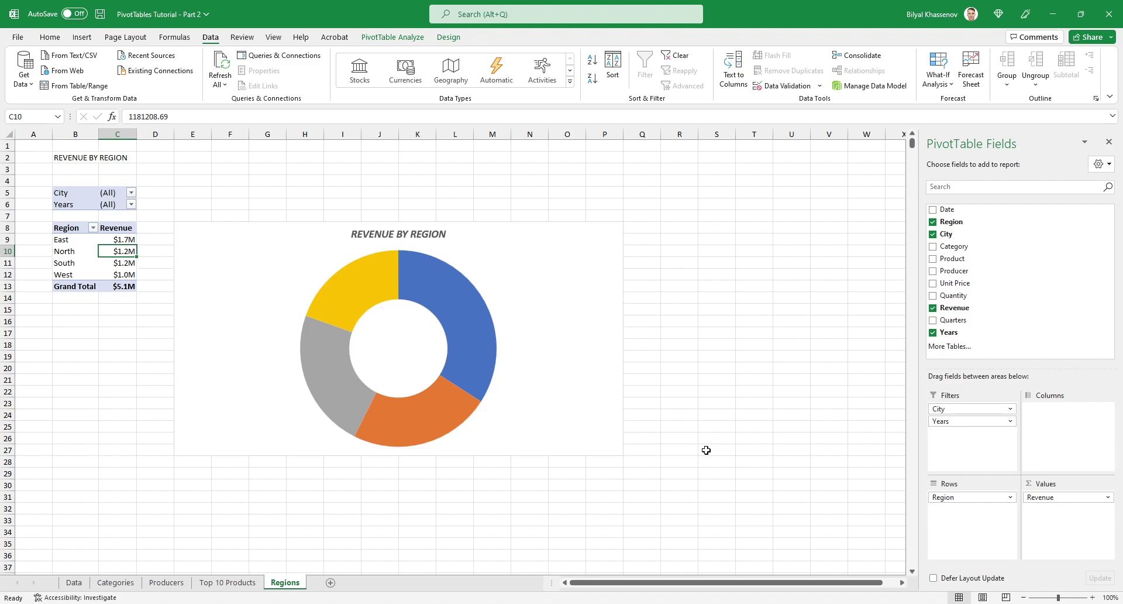
# Add data labels to the doughnut chart on the Regions sheet.
pyautogui.click(579, 269)
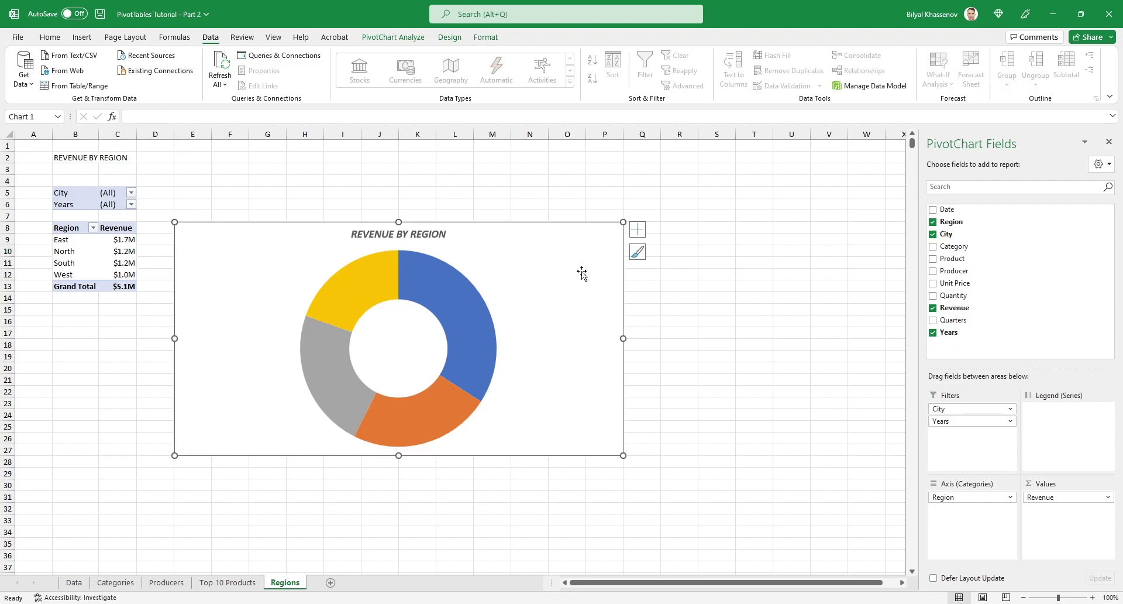
pyautogui.click(635, 231)
pyautogui.click(668, 255)
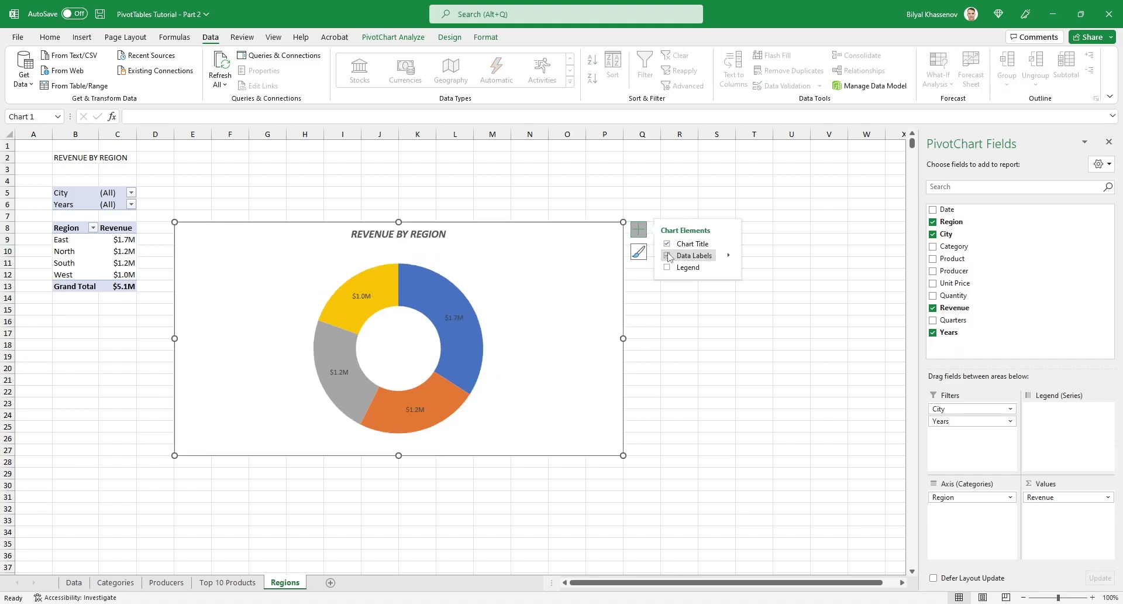
pyautogui.press('Escape')
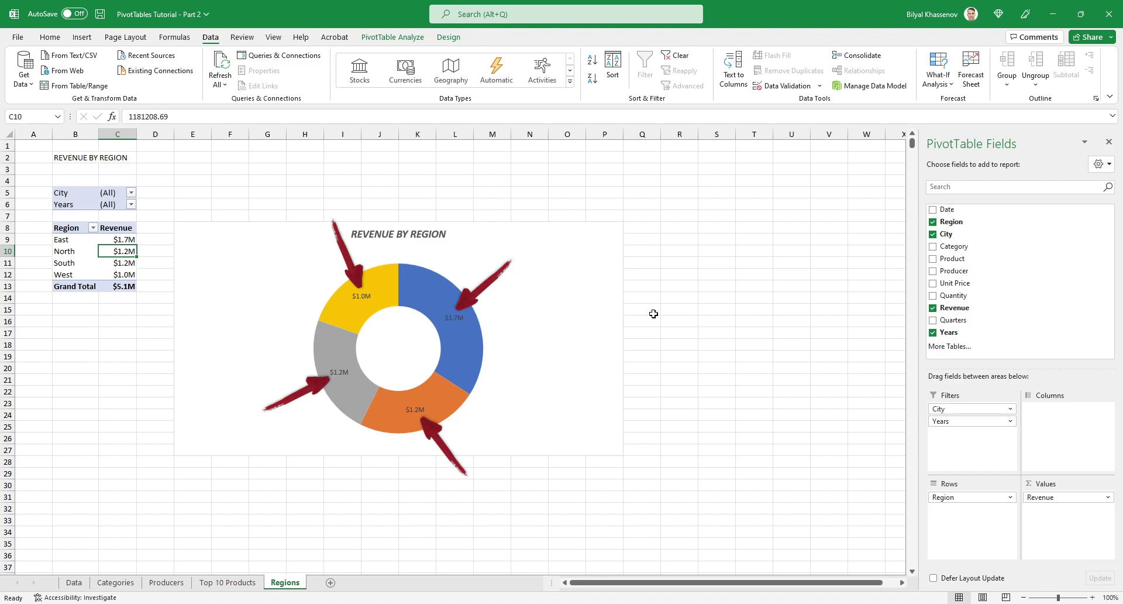
# Set the doughnut chart's data labels to show Category Name and Percentage instead of Value.
pyautogui.click(453, 317)
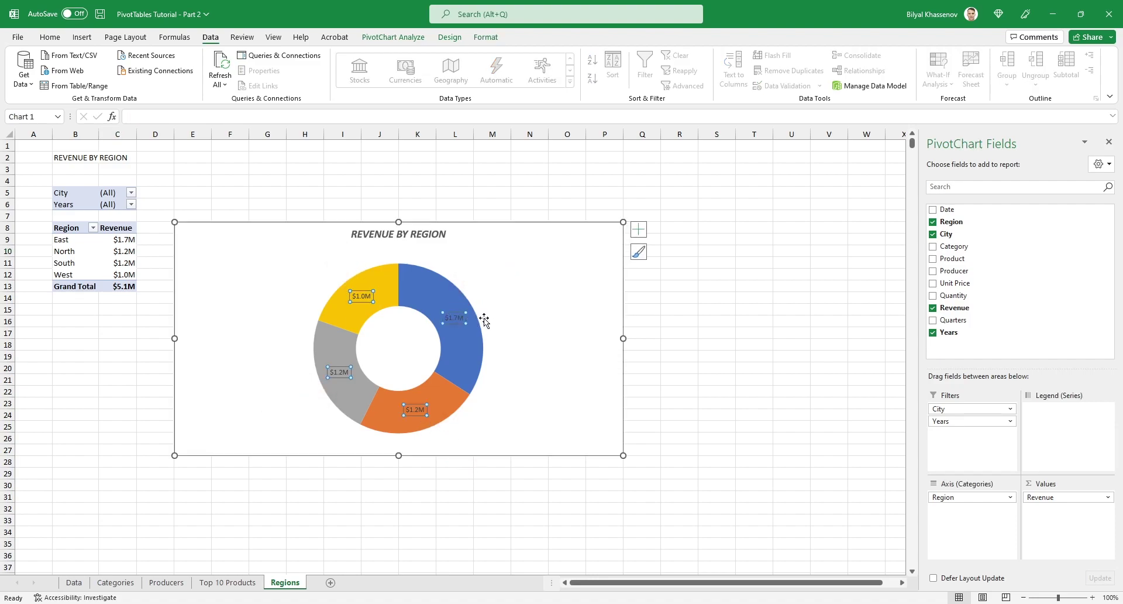
pyautogui.click(638, 229)
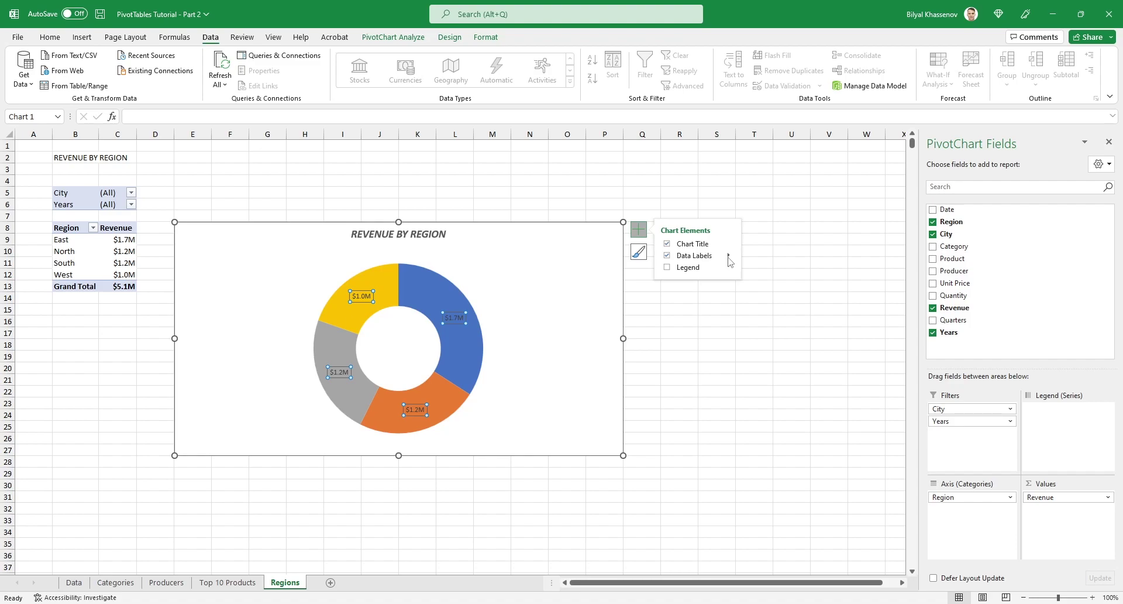
pyautogui.click(729, 256)
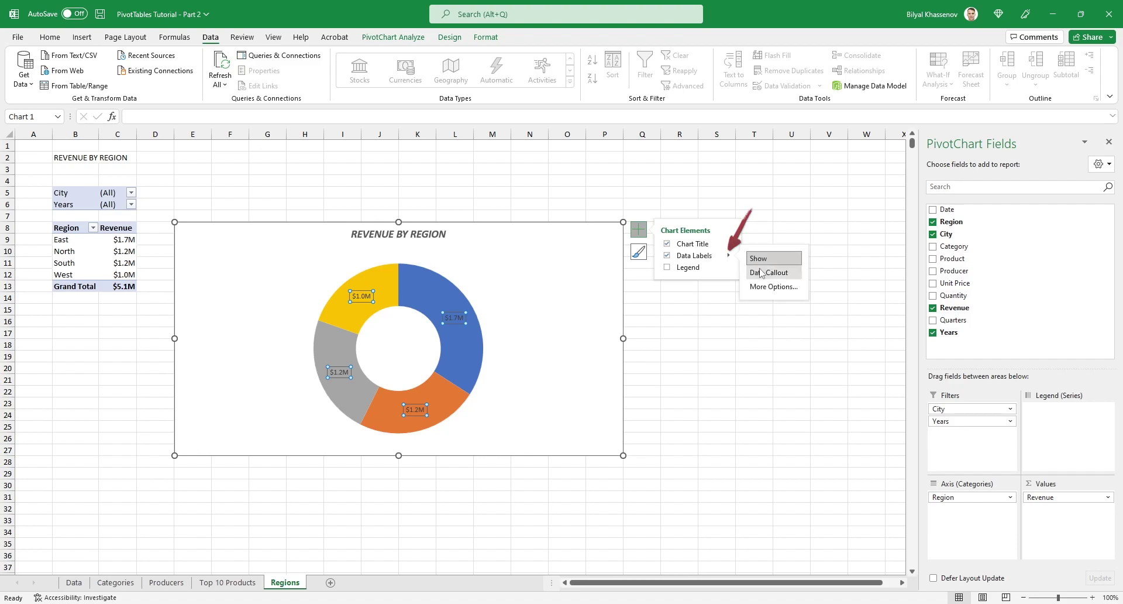
pyautogui.click(786, 287)
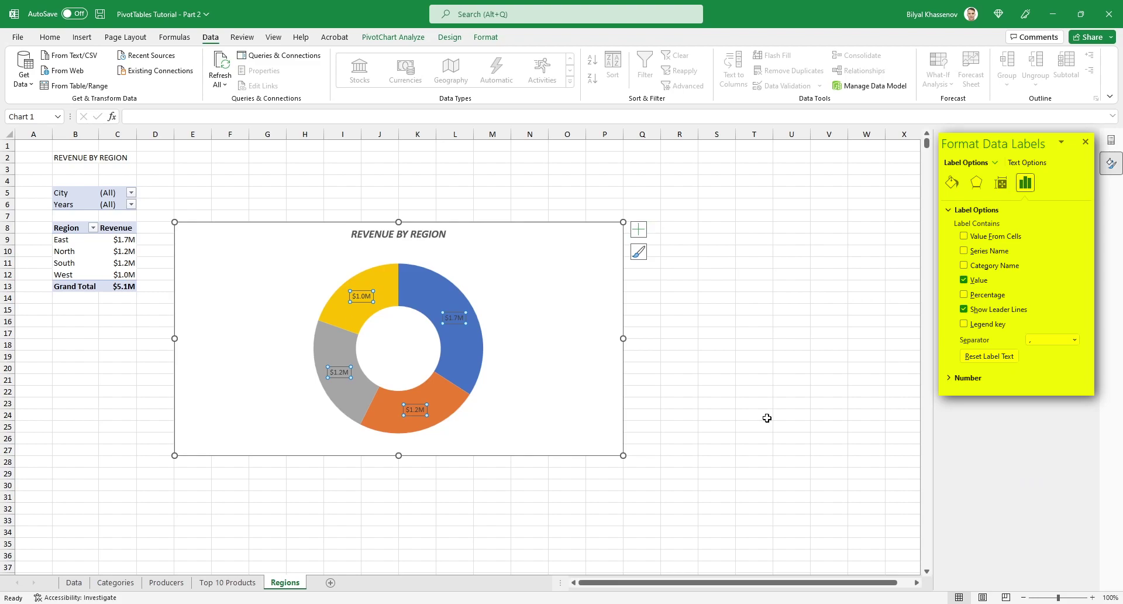
pyautogui.click(963, 265)
pyautogui.click(963, 295)
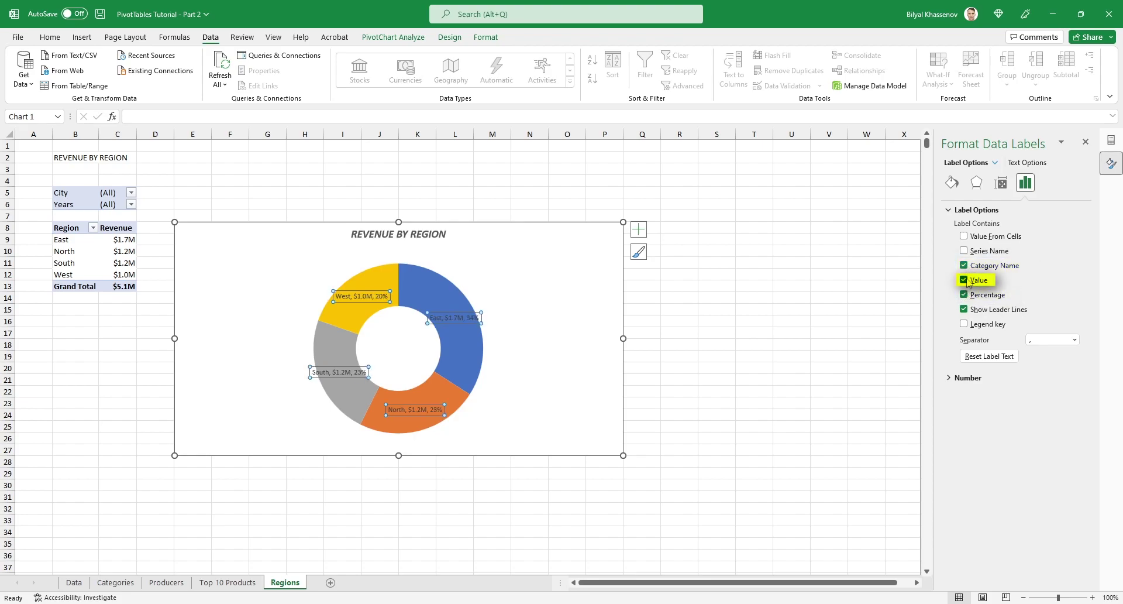
pyautogui.click(964, 280)
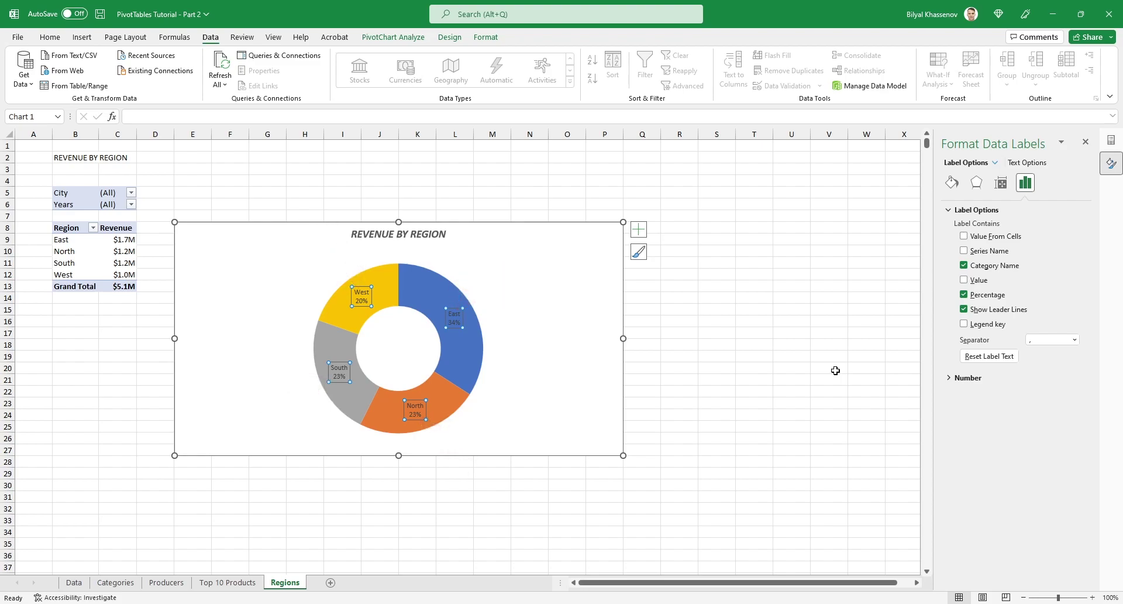
# Recolor the doughnut chart with the second Colorful palette of blues and grays.
pyautogui.click(450, 36)
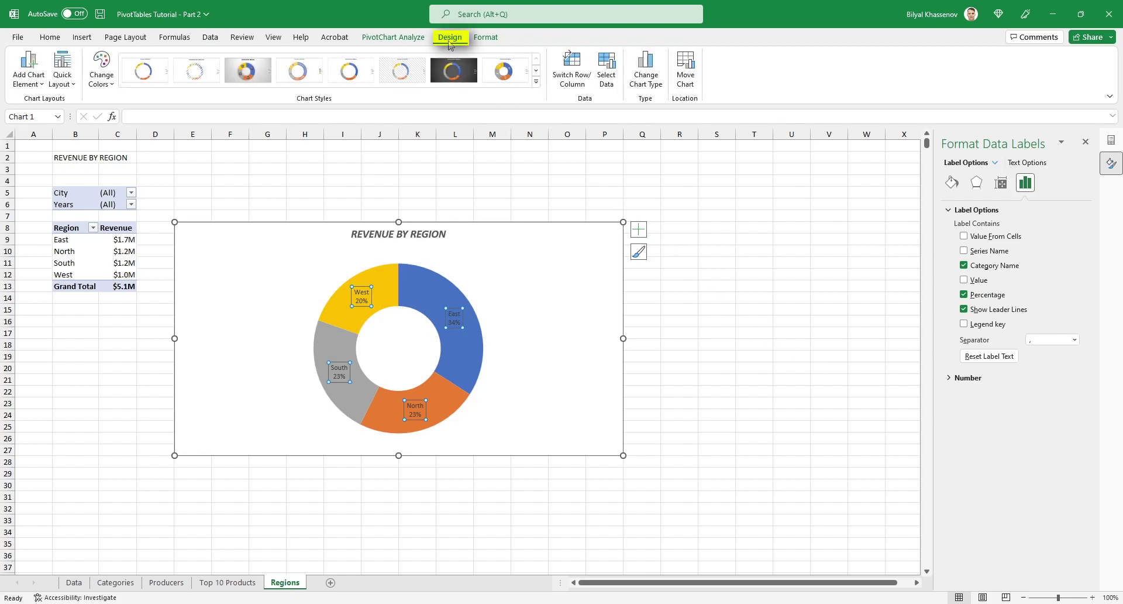
pyautogui.click(109, 82)
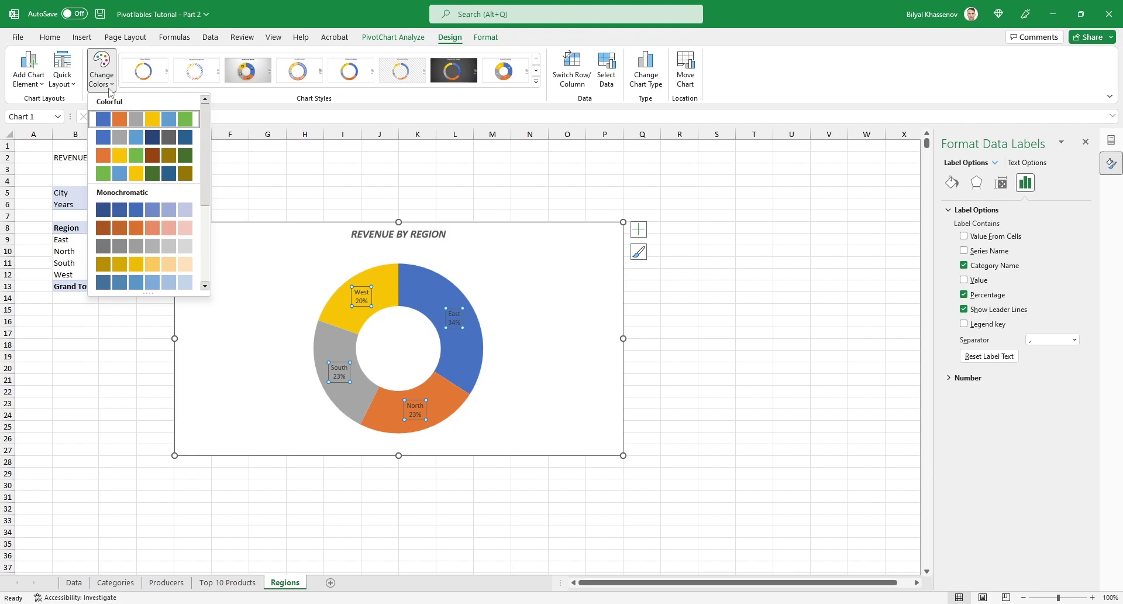
pyautogui.click(175, 138)
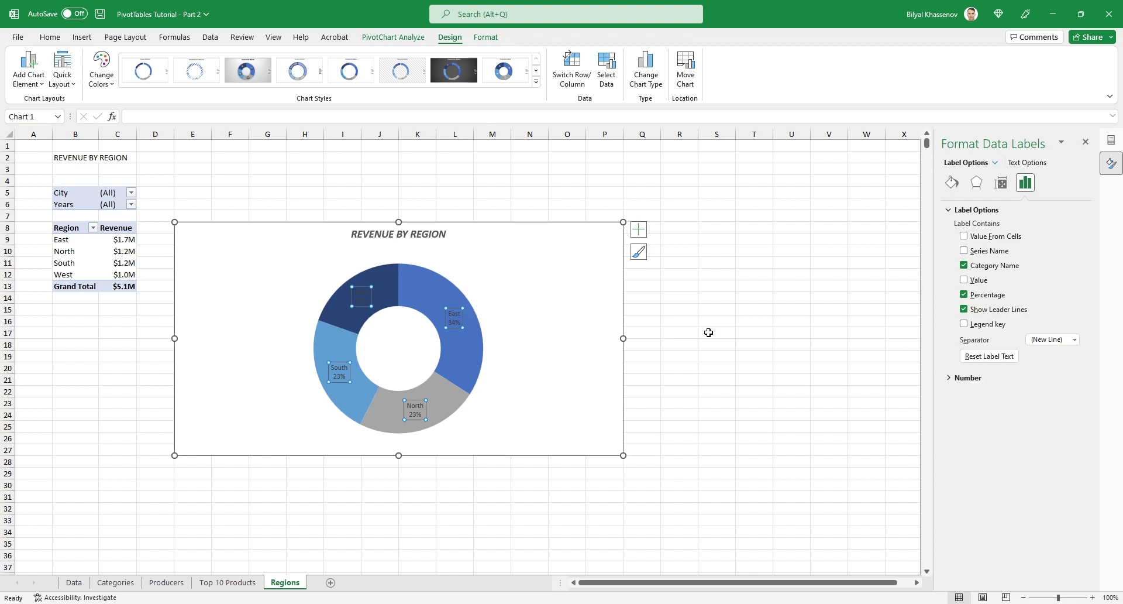
# Format the doughnut chart's data labels with white text in bold italics.
pyautogui.click(485, 36)
pyautogui.click(665, 55)
pyautogui.click(631, 104)
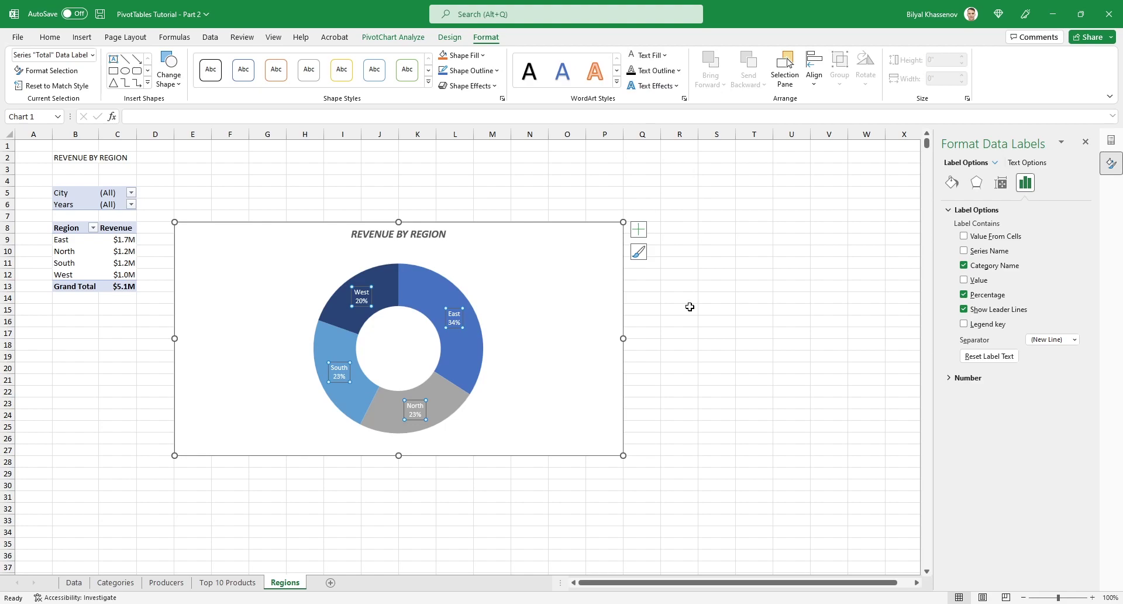
pyautogui.hotkey('ctrl', 'b')
pyautogui.hotkey('ctrl', 'i')
# Give the doughnut slices a white outline and adjust the outline's weight.
pyautogui.click(468, 357)
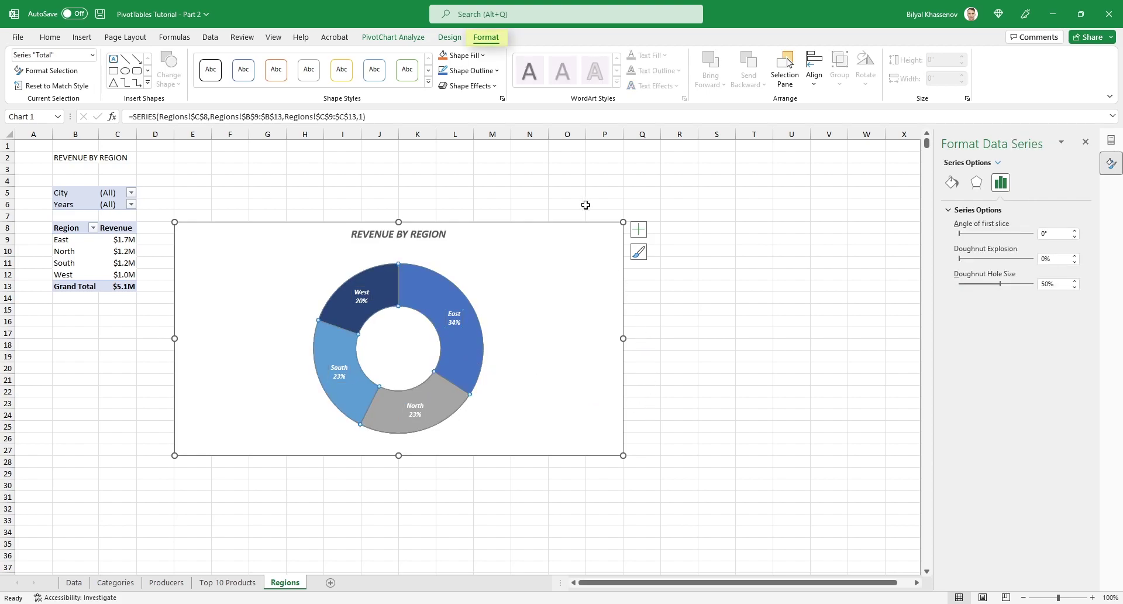
pyautogui.click(495, 70)
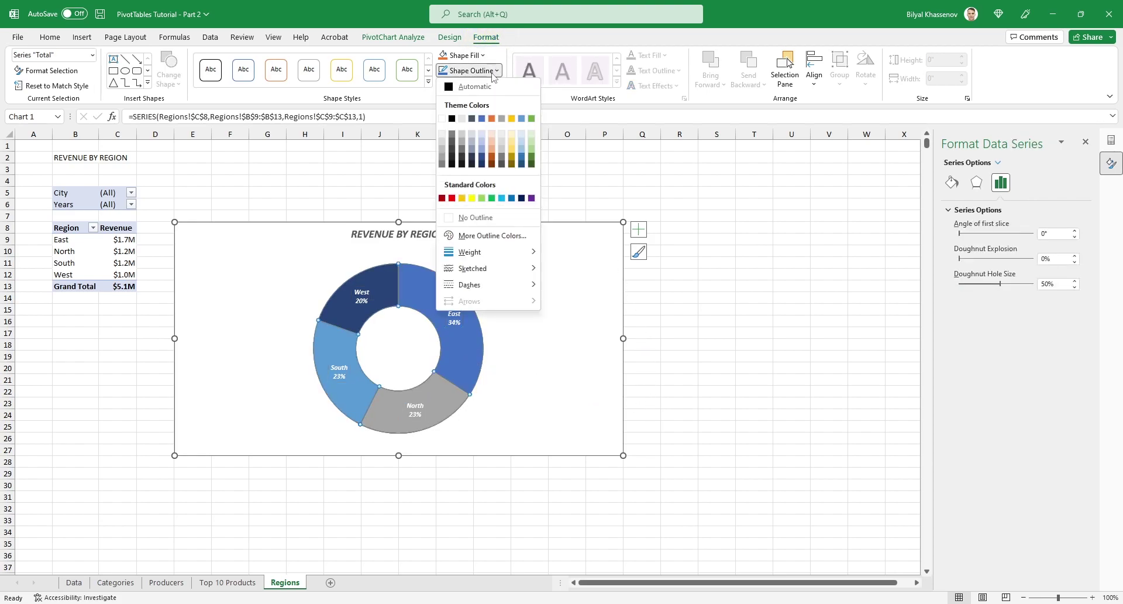
pyautogui.click(442, 122)
pyautogui.click(470, 70)
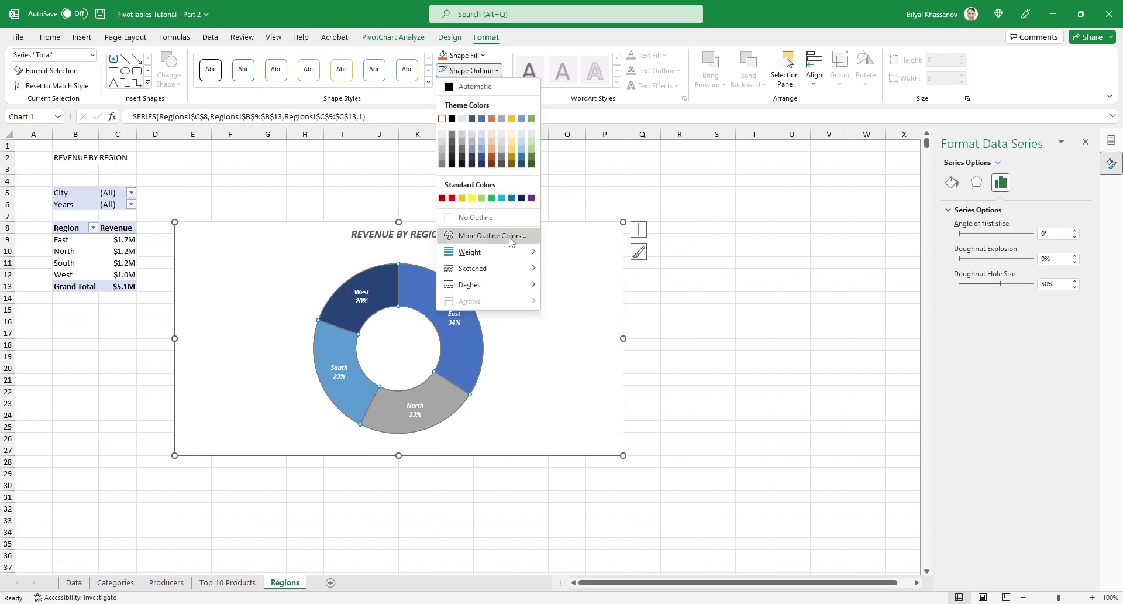
pyautogui.moveTo(524, 252)
pyautogui.click(606, 316)
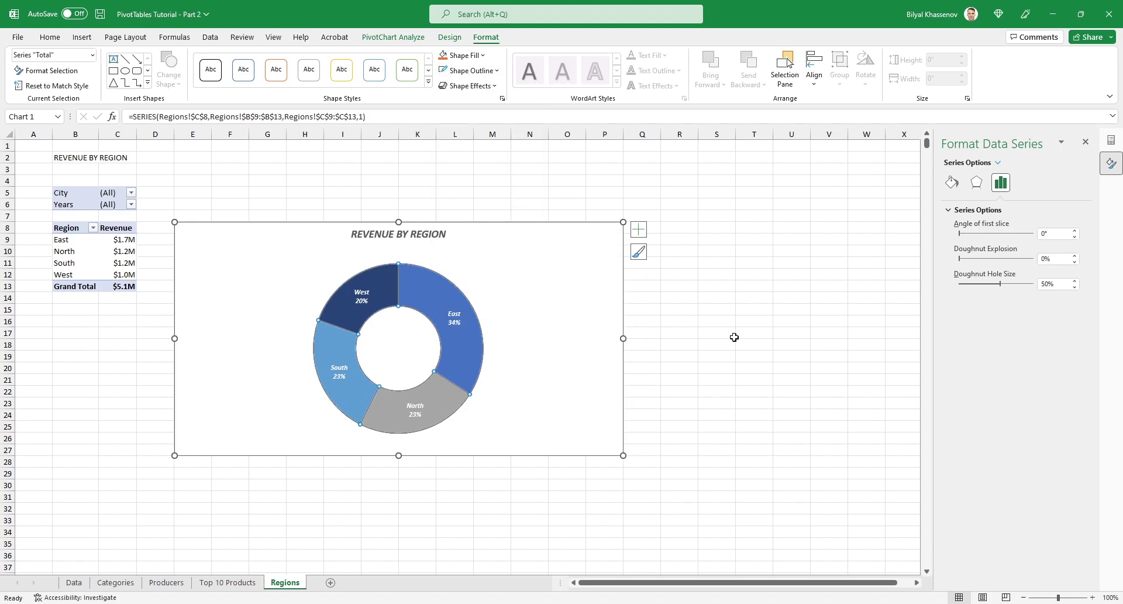
# Reduce the Doughnut Hole Size to 45% and deselect the chart.
pyautogui.click(1074, 287)
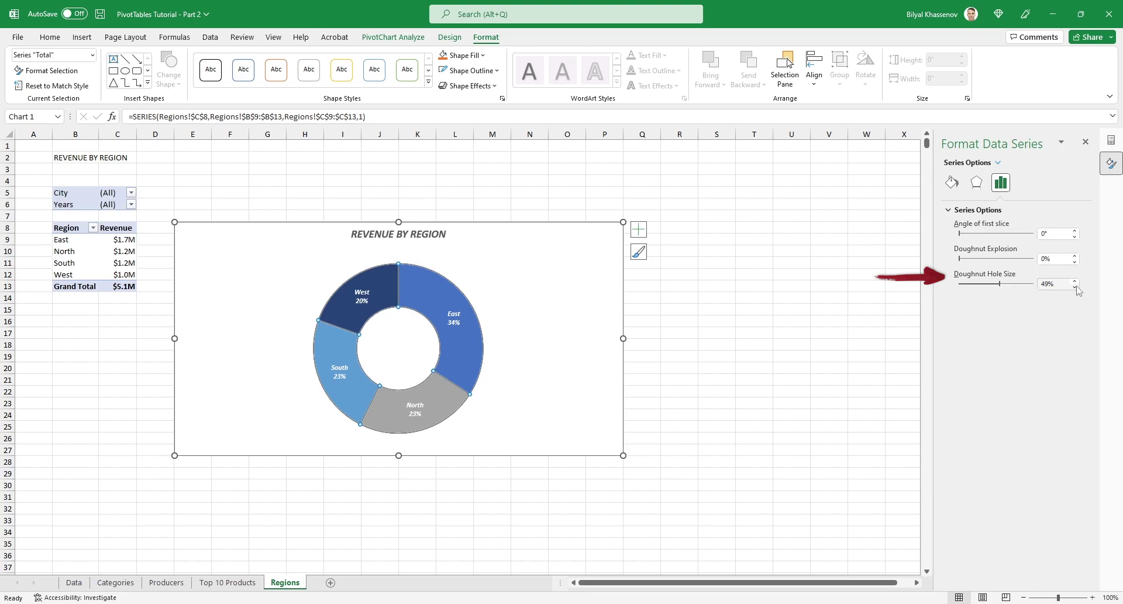
pyautogui.click(1074, 287)
pyautogui.click(1075, 287)
pyautogui.click(1075, 286)
pyautogui.click(1075, 287)
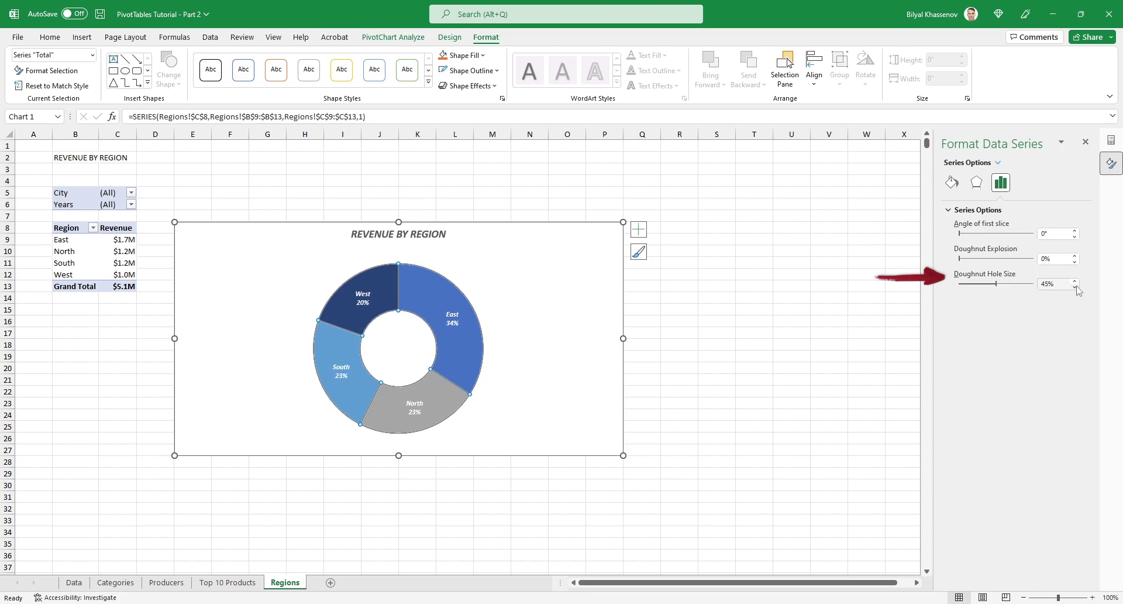
pyautogui.press('Escape')
pyautogui.press('Escape')
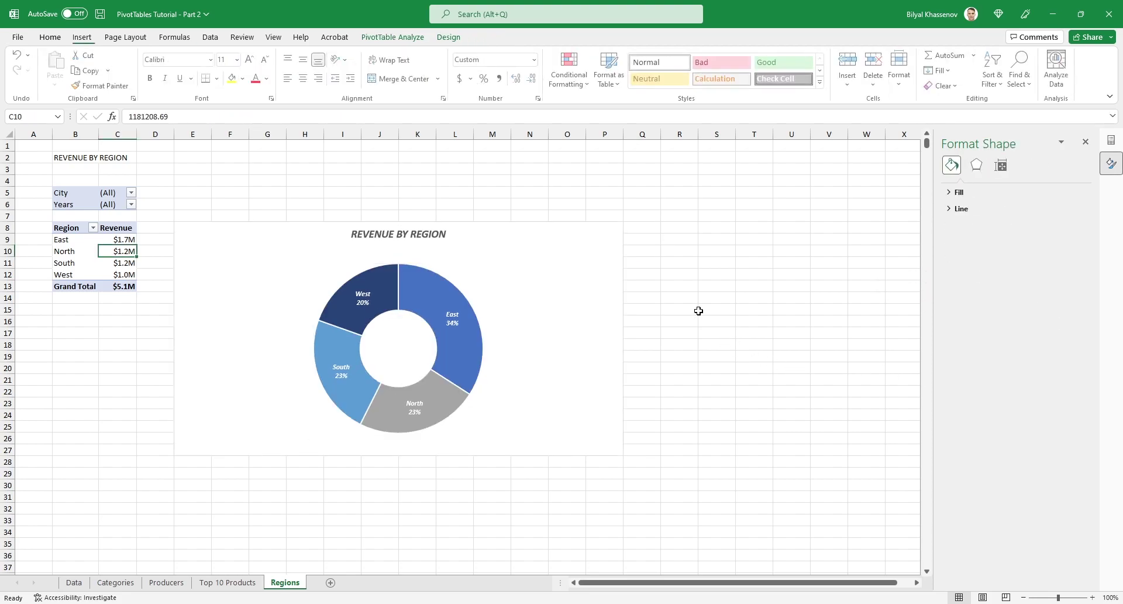
# Move the North row above the East row in the Regions PivotTable.
pyautogui.press('Up')
pyautogui.press('Up')
pyautogui.press('Left')
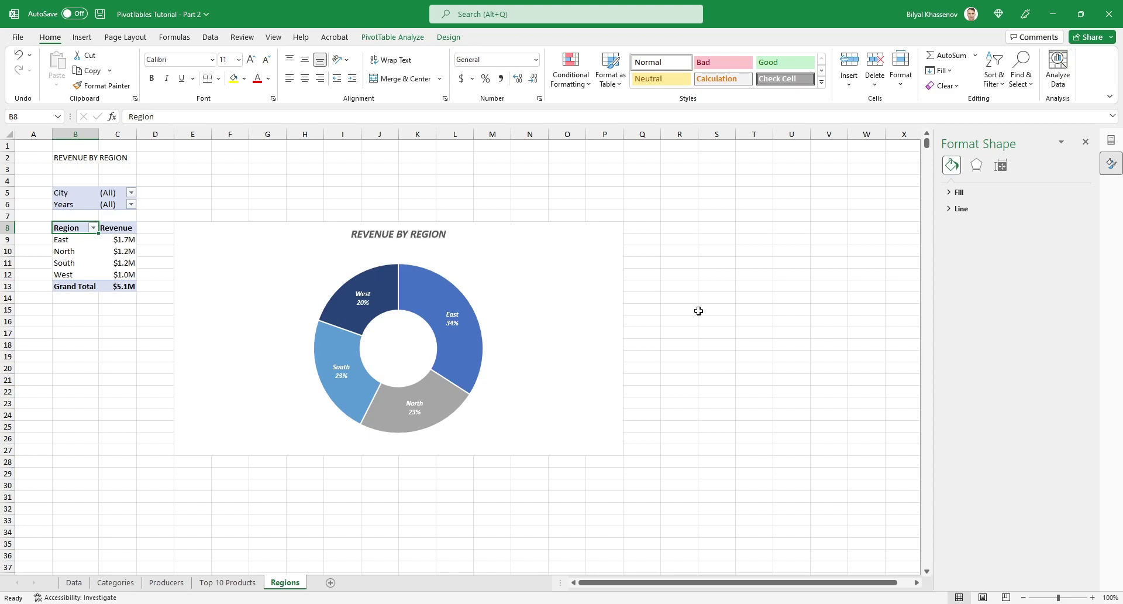
pyautogui.press('Down')
pyautogui.press('Down')
pyautogui.hotkey('shift', 'space')
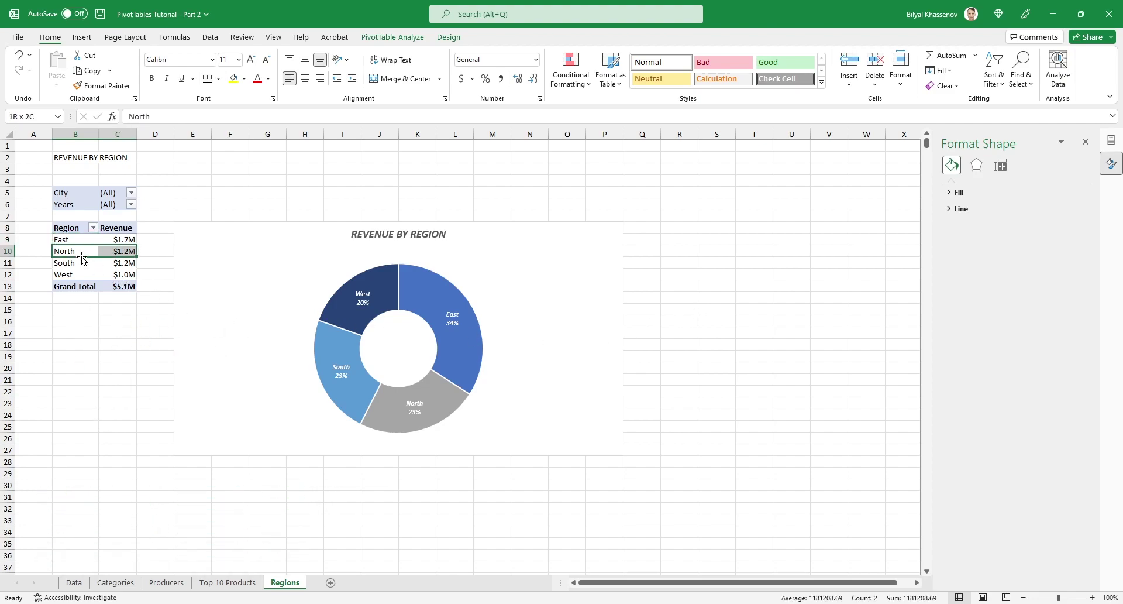
pyautogui.moveTo(82, 257); pyautogui.dragTo(84, 261)
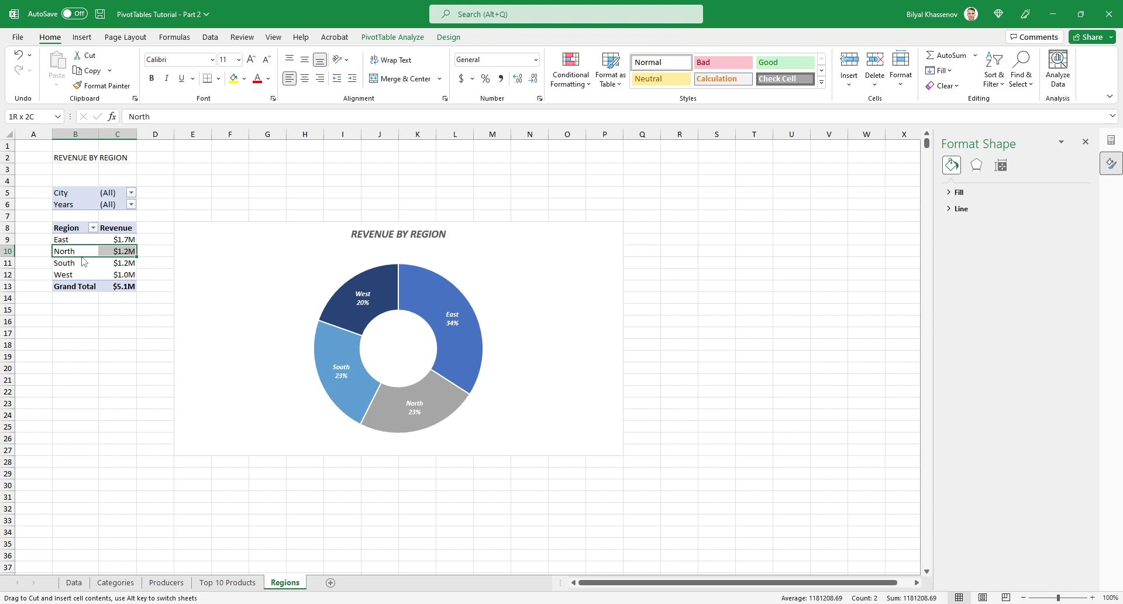
pyautogui.moveTo(83, 261); pyautogui.dragTo(85, 242)
# Go through the region rows of the PivotTable one by one to examine their order.
pyautogui.press('Up')
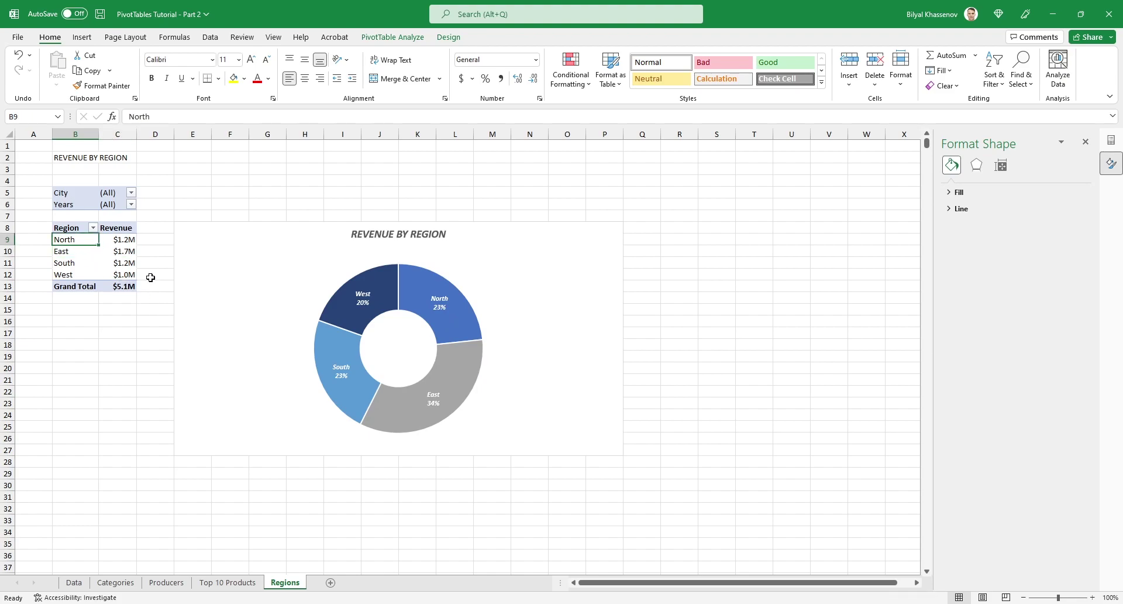
pyautogui.hotkey('shift', 'Right')
pyautogui.press('Down')
pyautogui.hotkey('shift', 'Right')
pyautogui.press('Down')
pyautogui.hotkey('shift', 'Right')
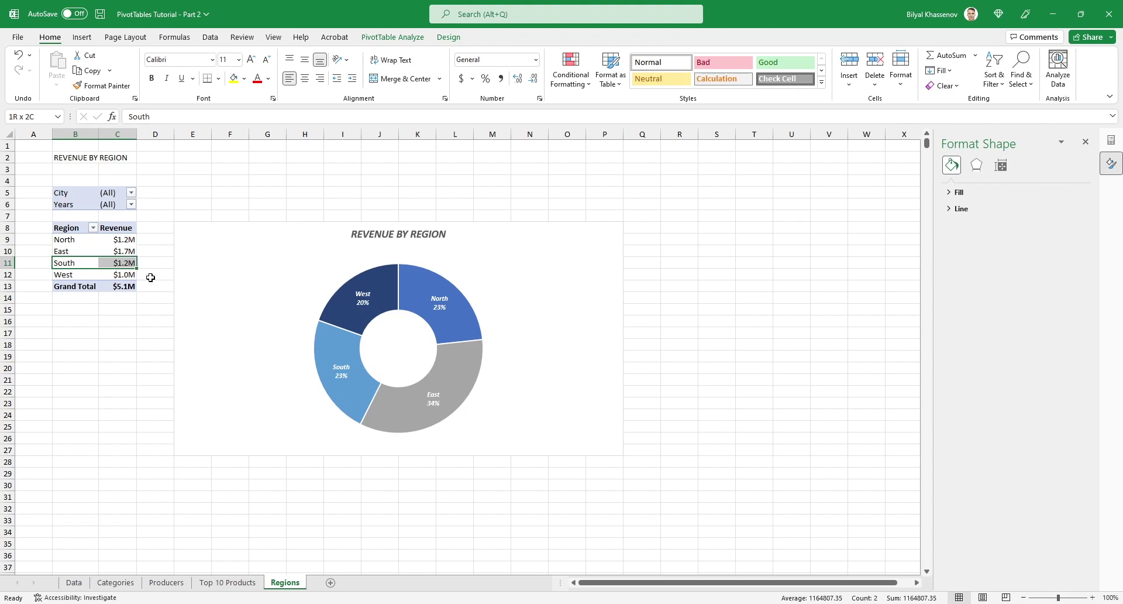
pyautogui.press('Down')
pyautogui.hotkey('shift', 'Right')
pyautogui.hotkey('ctrl', 'Up')
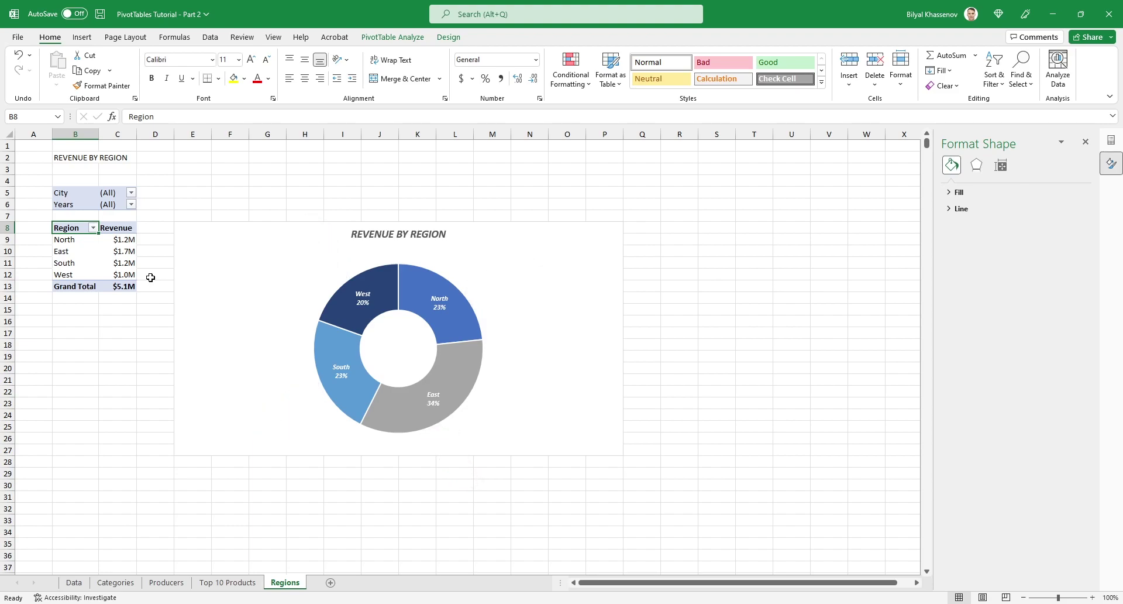
# Rotate the doughnut chart by setting the Angle of first slice to 313° and deselect the chart.
pyautogui.click(457, 361)
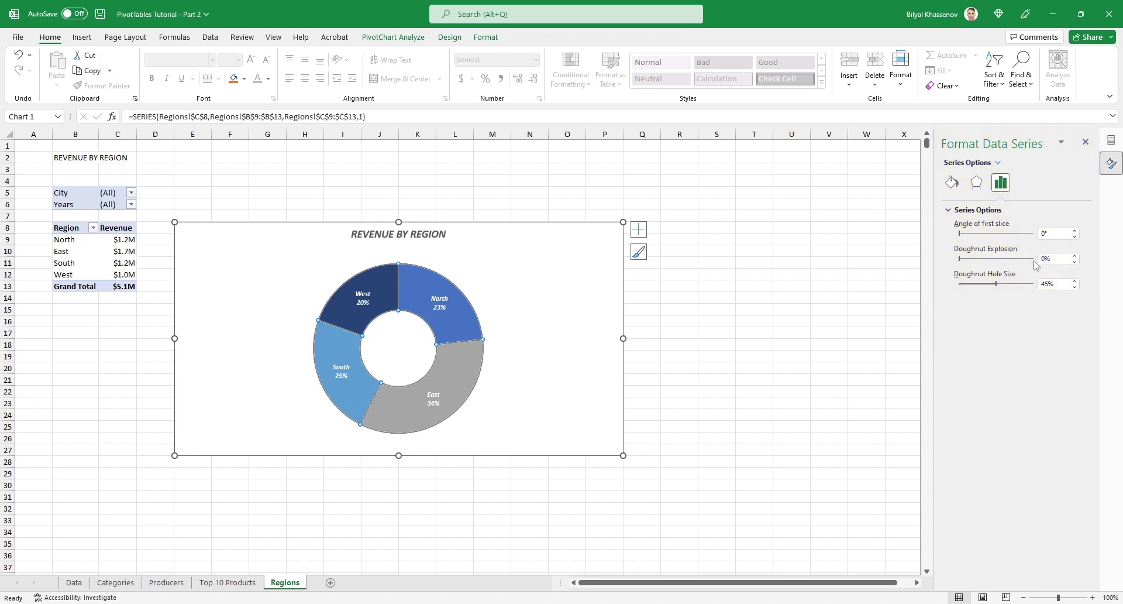
pyautogui.click(1076, 231)
pyautogui.moveTo(1076, 231); pyautogui.dragTo(1077, 231)
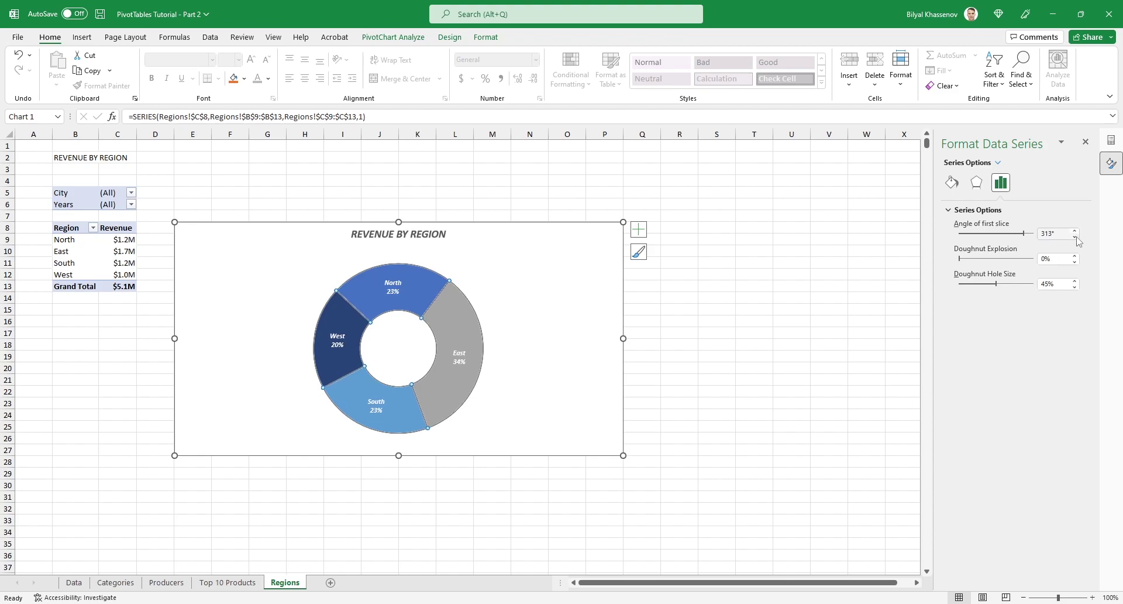
pyautogui.press('Escape')
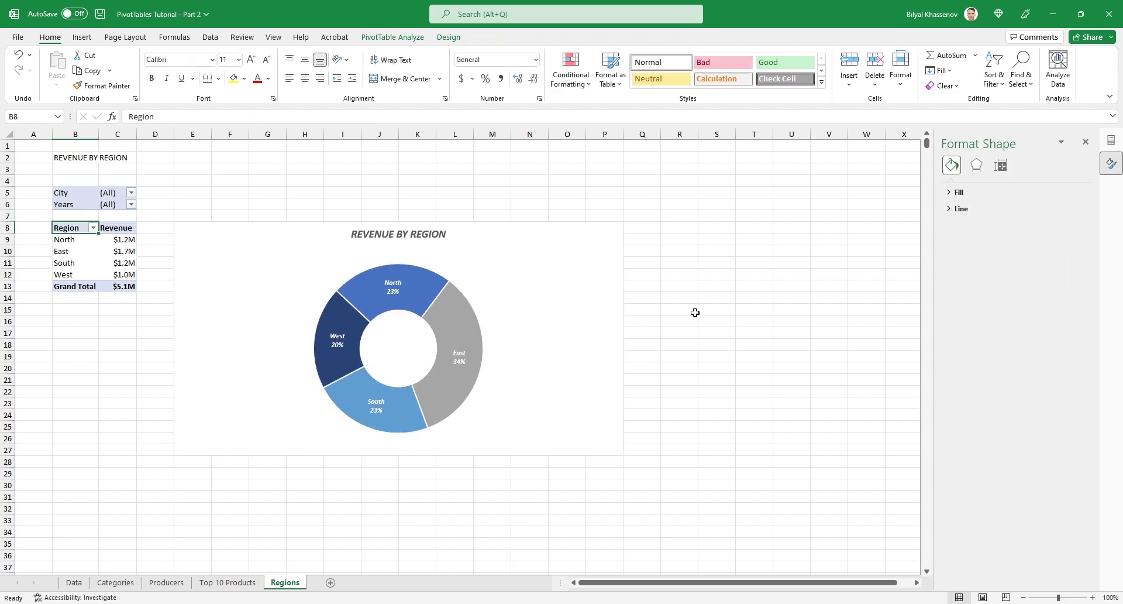
# Duplicate the Regions sheet after itself and name the copy "Revenue by Month".
pyautogui.moveTo(285, 582); pyautogui.dragTo(327, 582)
pyautogui.doubleClick(329, 582)
pyautogui.write('Revenue by Month')
pyautogui.press('Return')
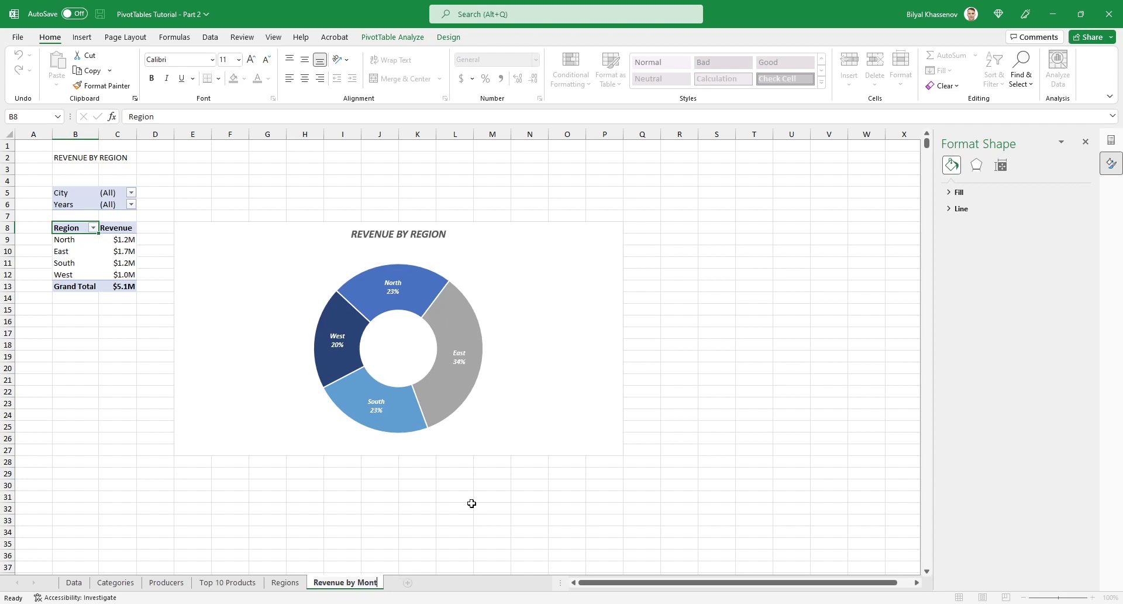
# Replace the sheet heading in cell B2 with "REVENUE BY MONTH".
pyautogui.press('Up')
pyautogui.press('Up')
pyautogui.press('Up')
pyautogui.press('Up')
pyautogui.press('Up')
pyautogui.press('Up')
pyautogui.write('REVENUE BY MONTH')
pyautogui.press('Return')
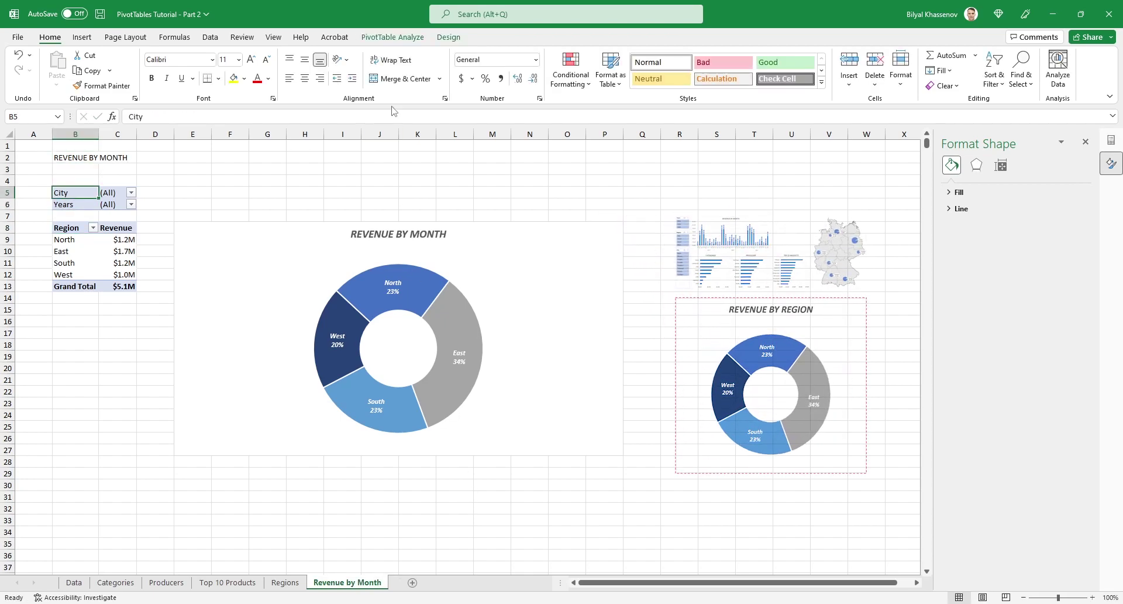
# Rename the copied sheet's PivotTable as PT_Revenue_By_Month.
pyautogui.press('Down')
pyautogui.press('Down')
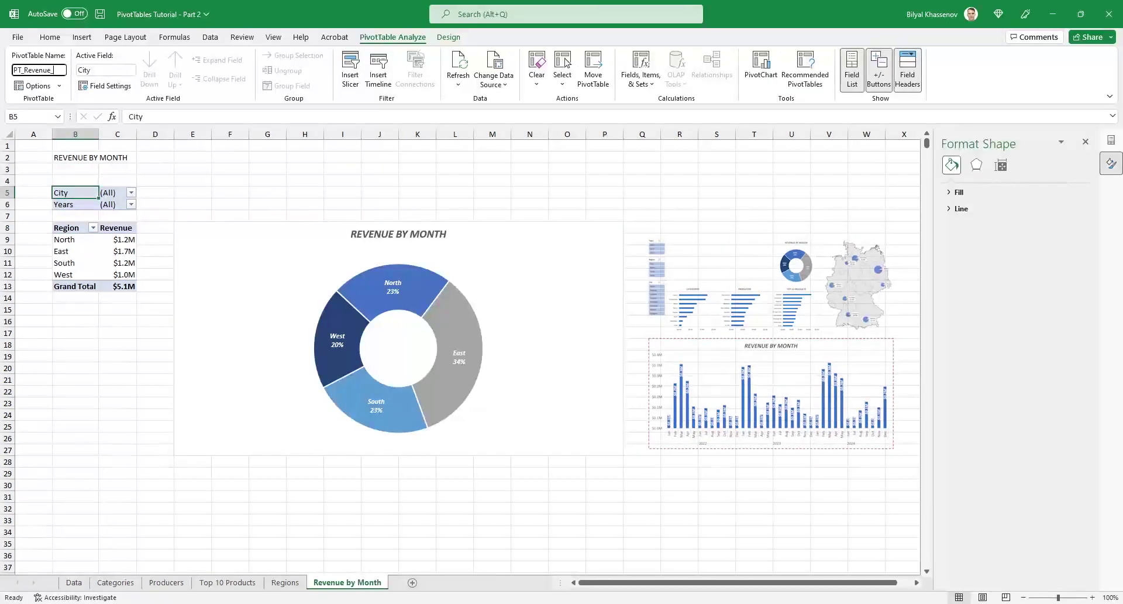
pyautogui.write('Revenue_By_Month')
pyautogui.press('Return')
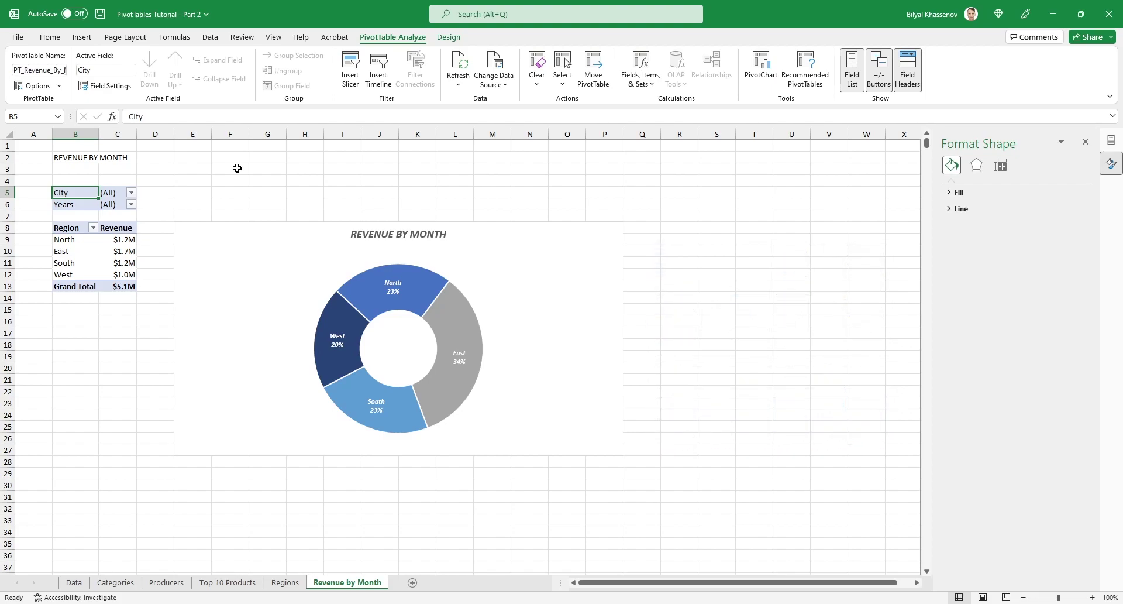
# Change the copied doughnut chart to a column chart and deselect it.
pyautogui.rightClick(457, 256)
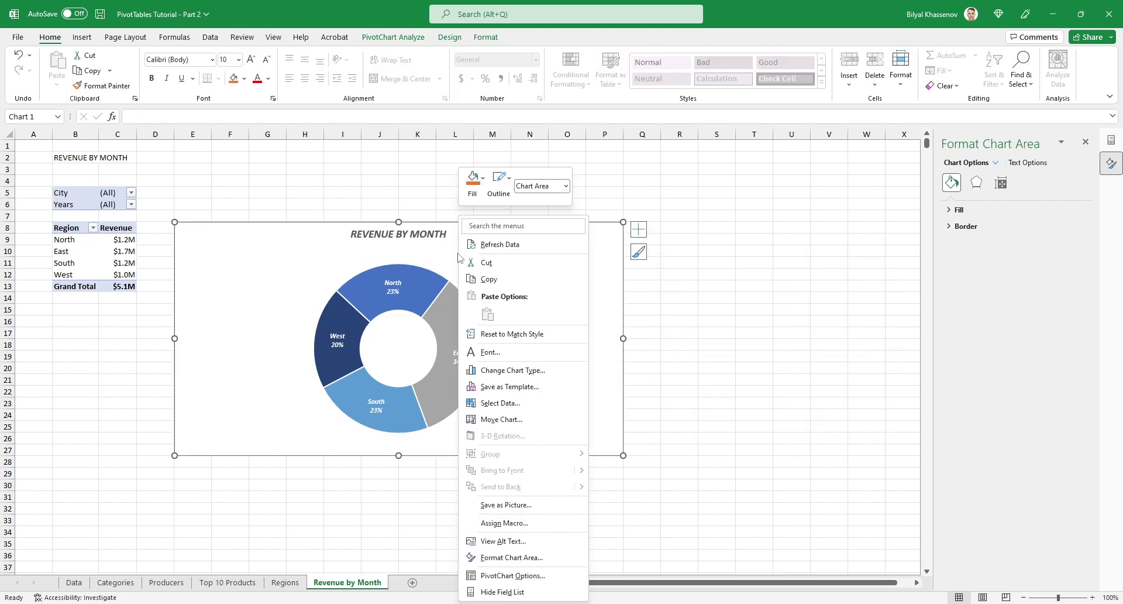
pyautogui.click(563, 368)
pyautogui.click(418, 206)
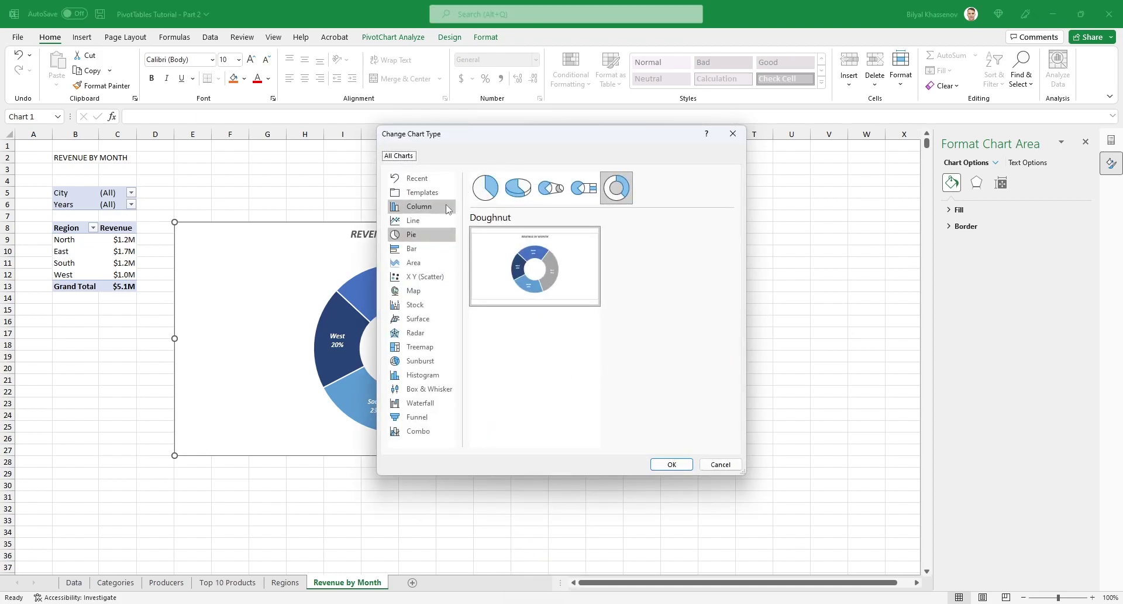
pyautogui.click(672, 464)
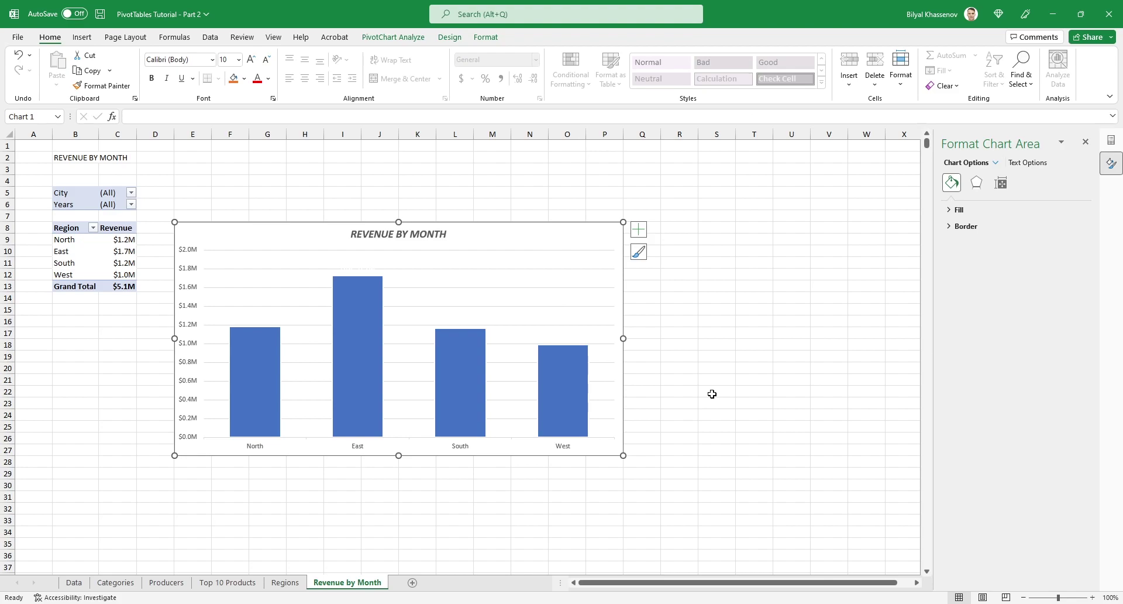
pyautogui.press('Escape')
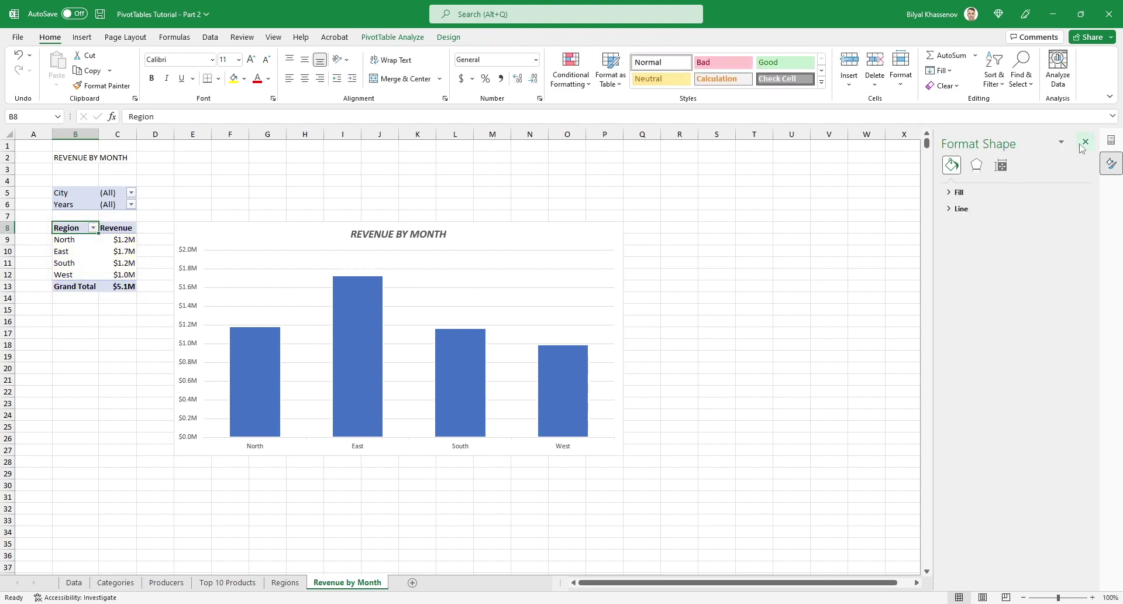
# Rearrange the PivotTable with Region and City as filters and Years and Date as rows, leaving out Quarters.
pyautogui.click(1085, 142)
pyautogui.moveTo(976, 497); pyautogui.dragTo(970, 425)
pyautogui.moveTo(946, 209); pyautogui.dragTo(1004, 536)
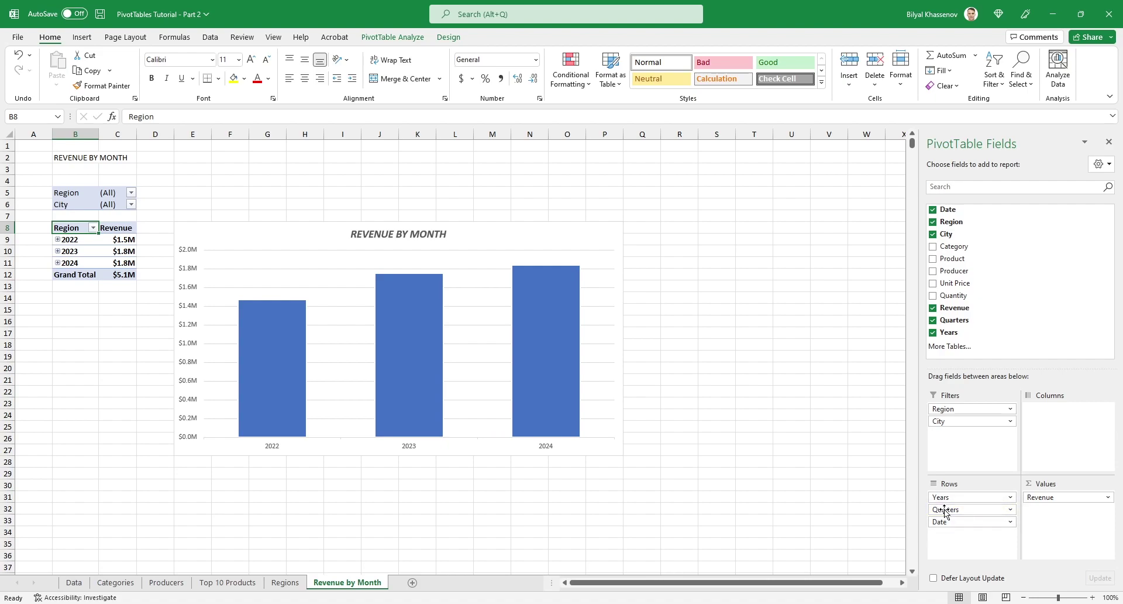
pyautogui.moveTo(946, 509); pyautogui.dragTo(958, 319)
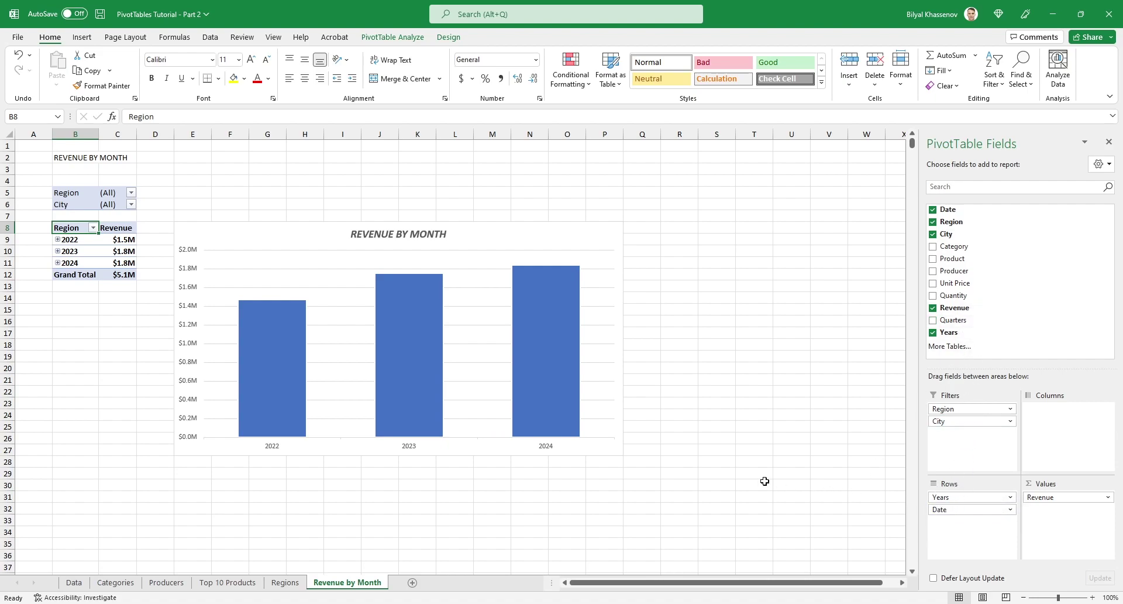
# Expand all years in the PivotTable to their months and widen the column chart to about column S.
pyautogui.rightClick(88, 252)
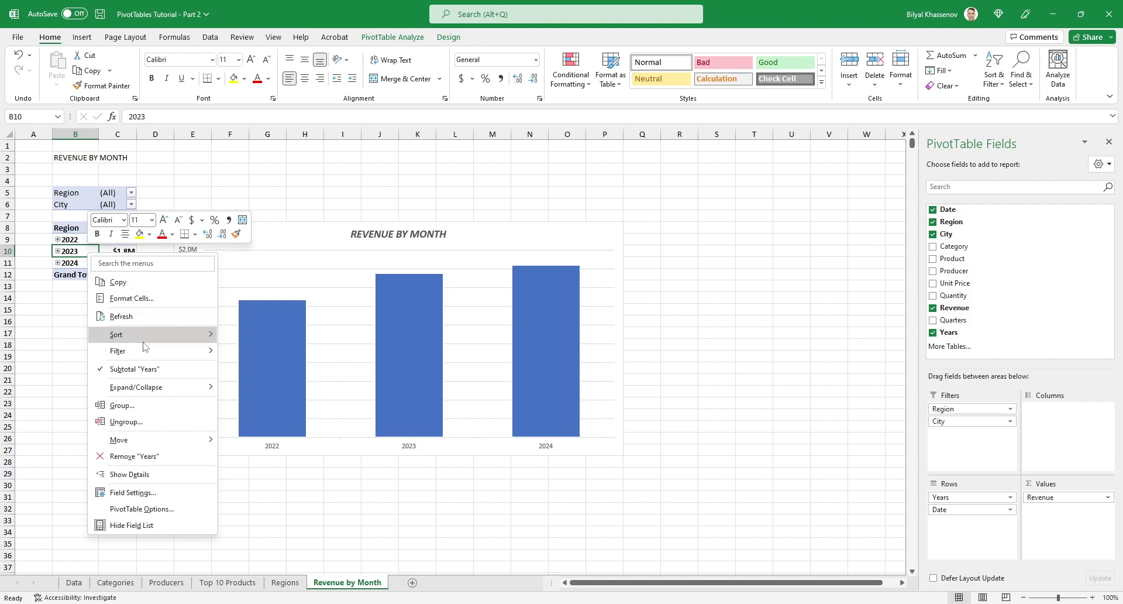
pyautogui.moveTo(195, 386)
pyautogui.click(269, 421)
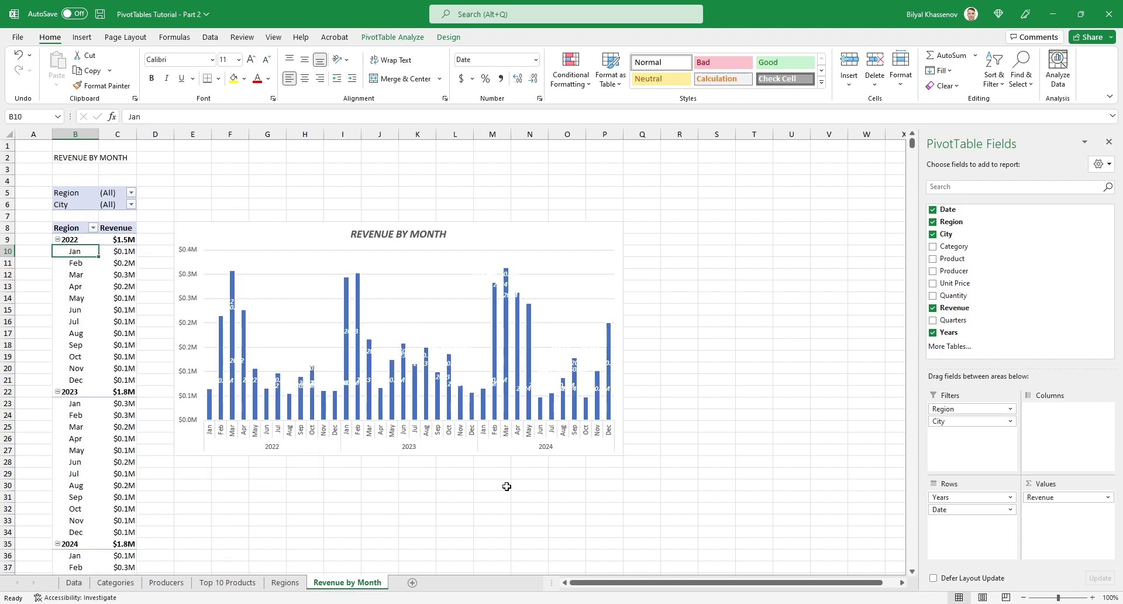
pyautogui.click(624, 339)
pyautogui.moveTo(624, 340); pyautogui.dragTo(738, 339)
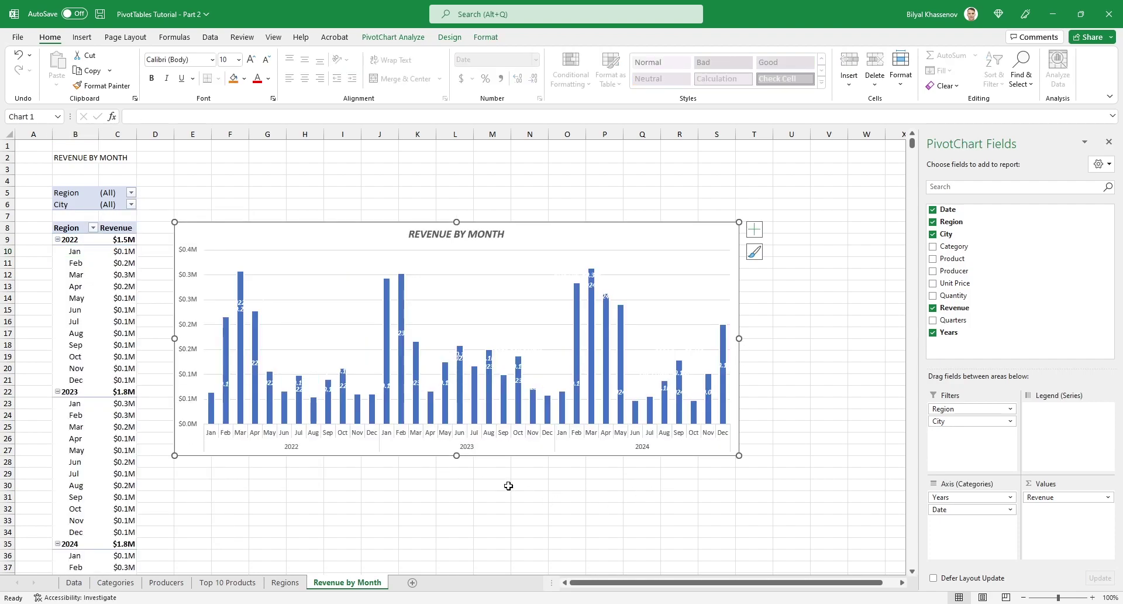
# Rename the PivotTable's row header in cell B8 as "Year/Month" and fit column B to its contents.
pyautogui.click(76, 229)
pyautogui.write('Year/Month')
pyautogui.press('Return')
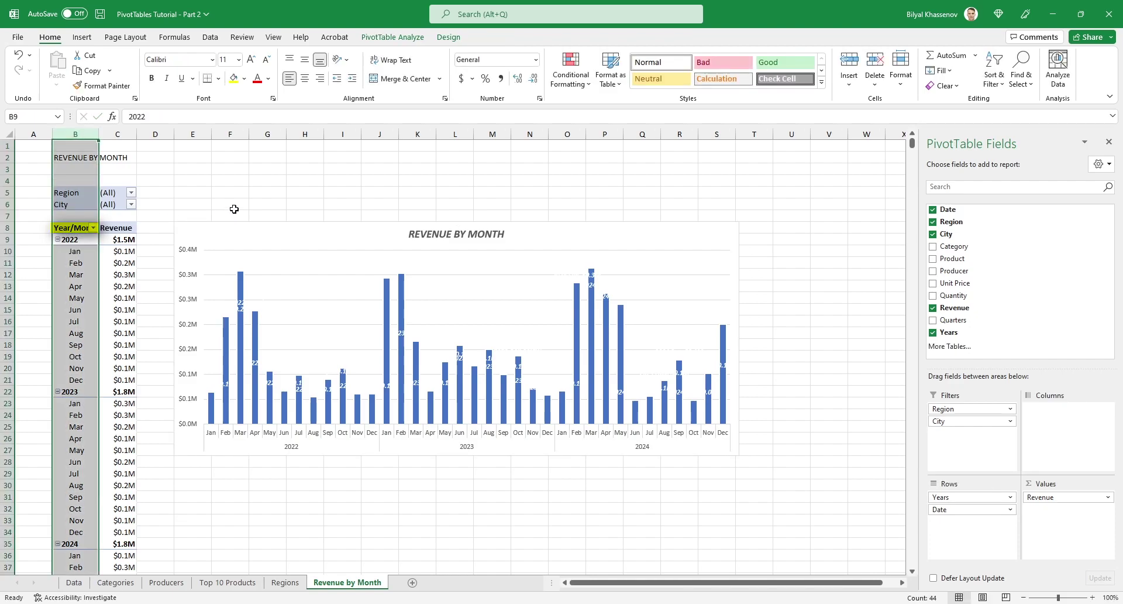
pyautogui.press('Up')
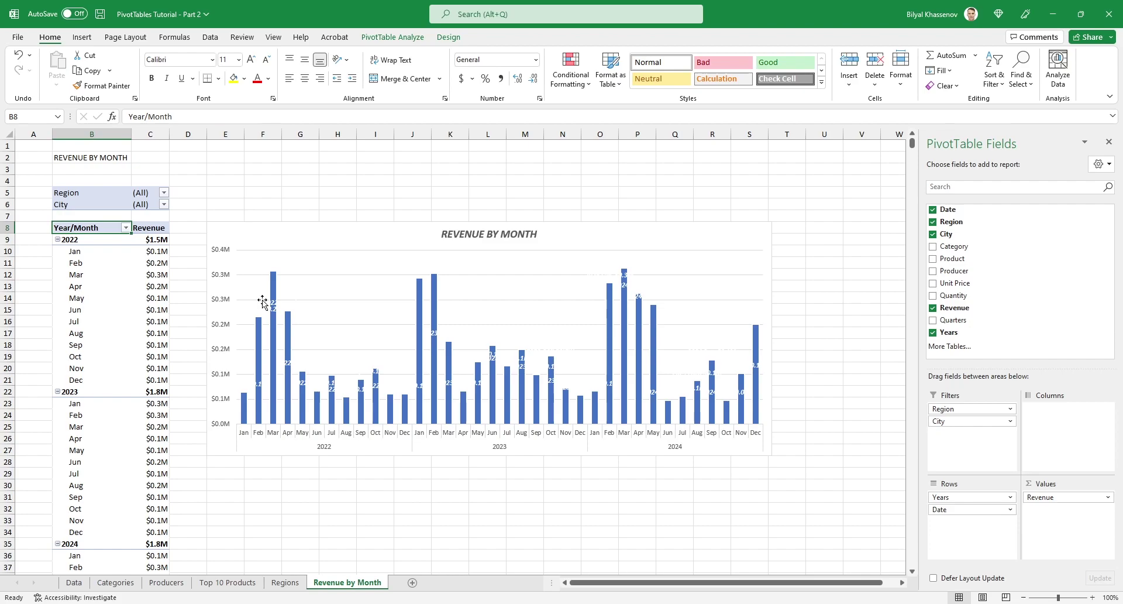
# Set the font color of the column chart's data labels to Automatic.
pyautogui.click(275, 303)
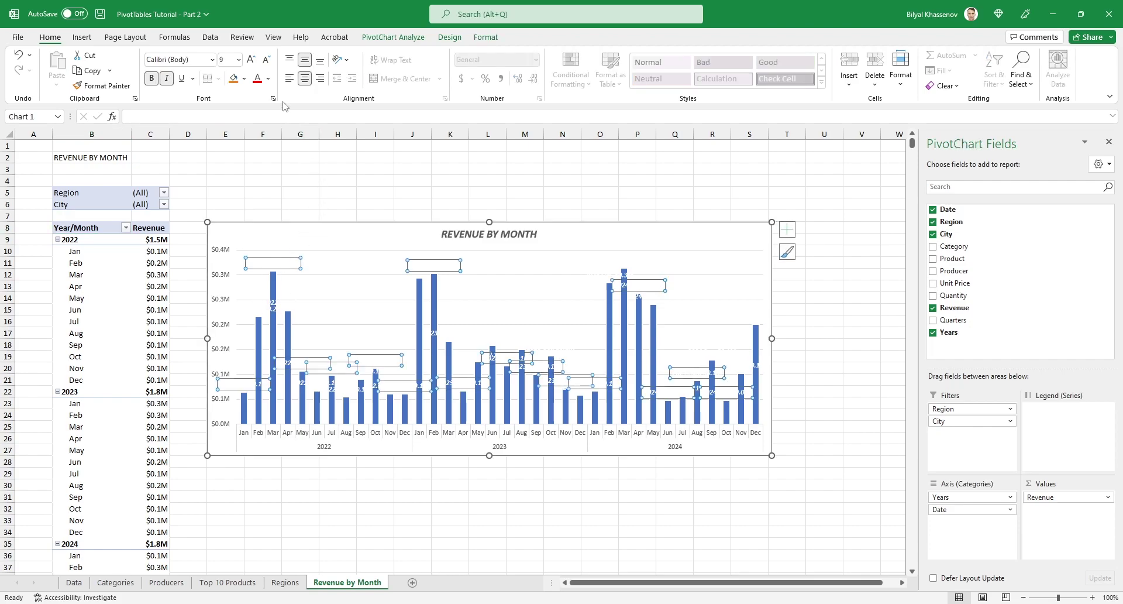
pyautogui.click(268, 78)
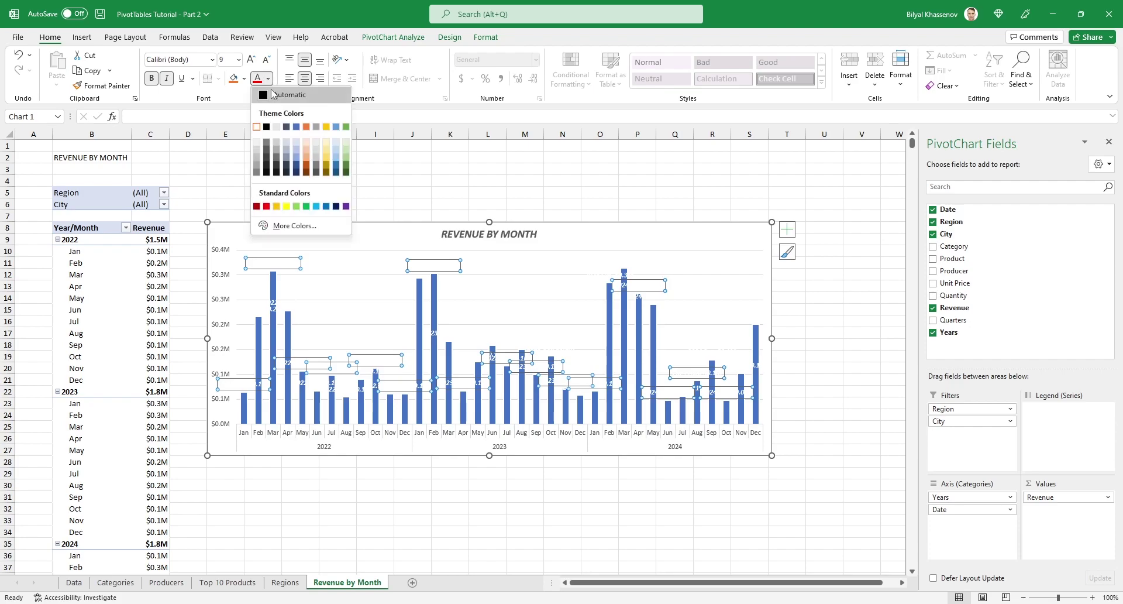
pyautogui.click(273, 94)
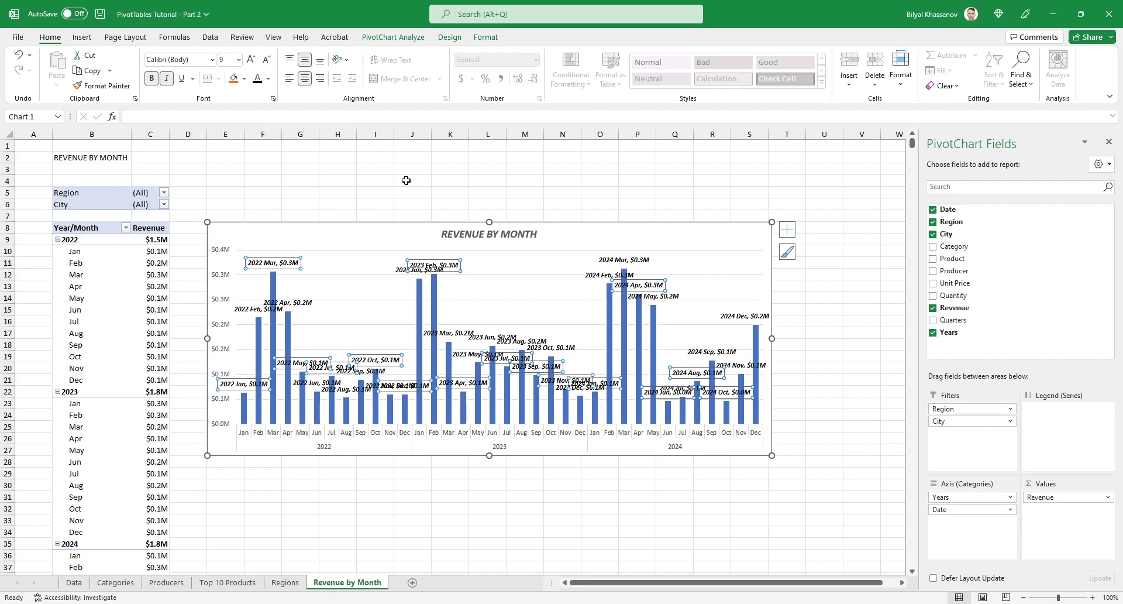
# Remove Category Name from the chart's data labels and place the labels at Inside End.
pyautogui.click(786, 231)
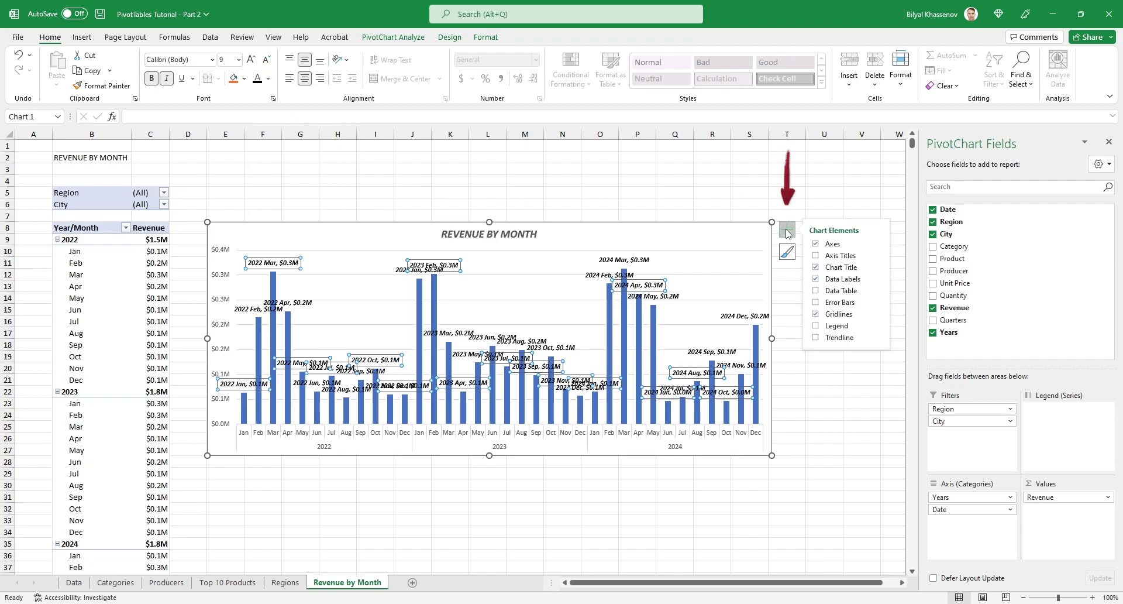
pyautogui.click(883, 279)
pyautogui.click(918, 350)
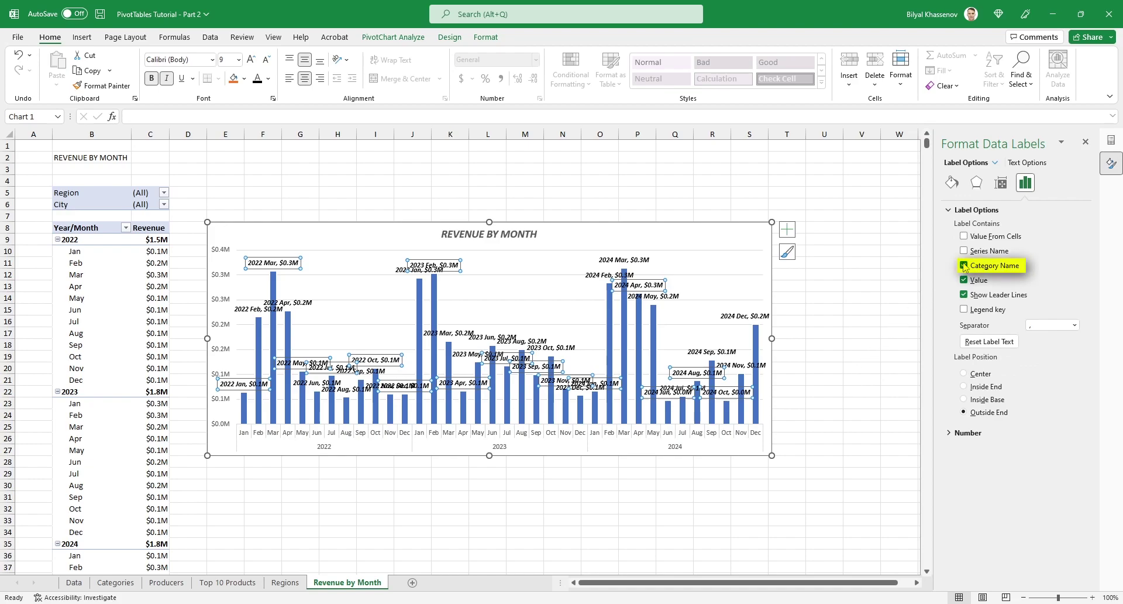
pyautogui.click(964, 266)
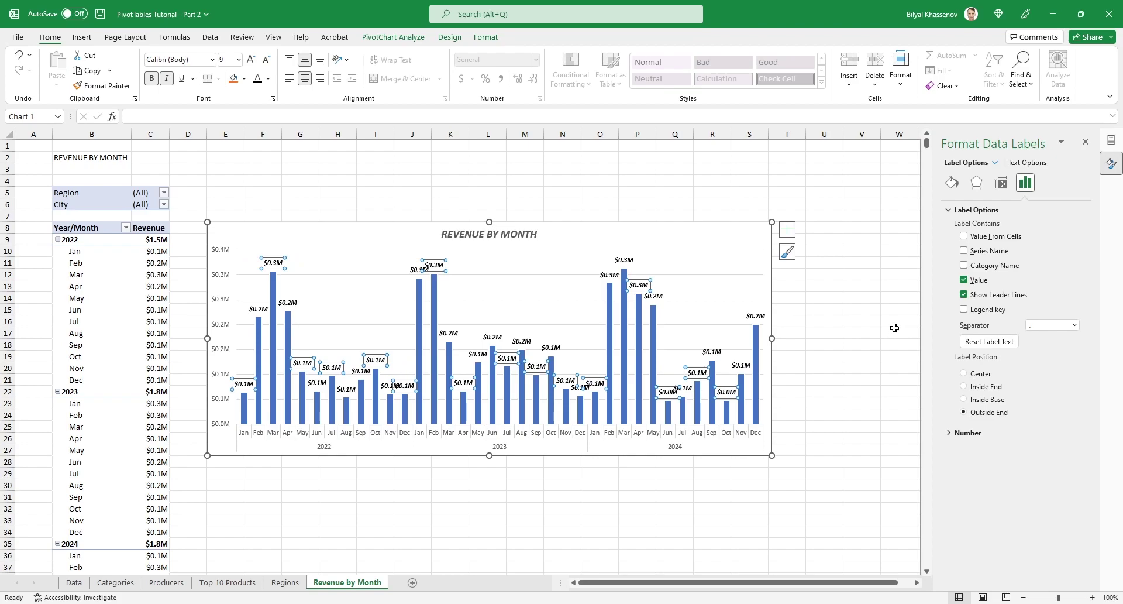
pyautogui.click(965, 387)
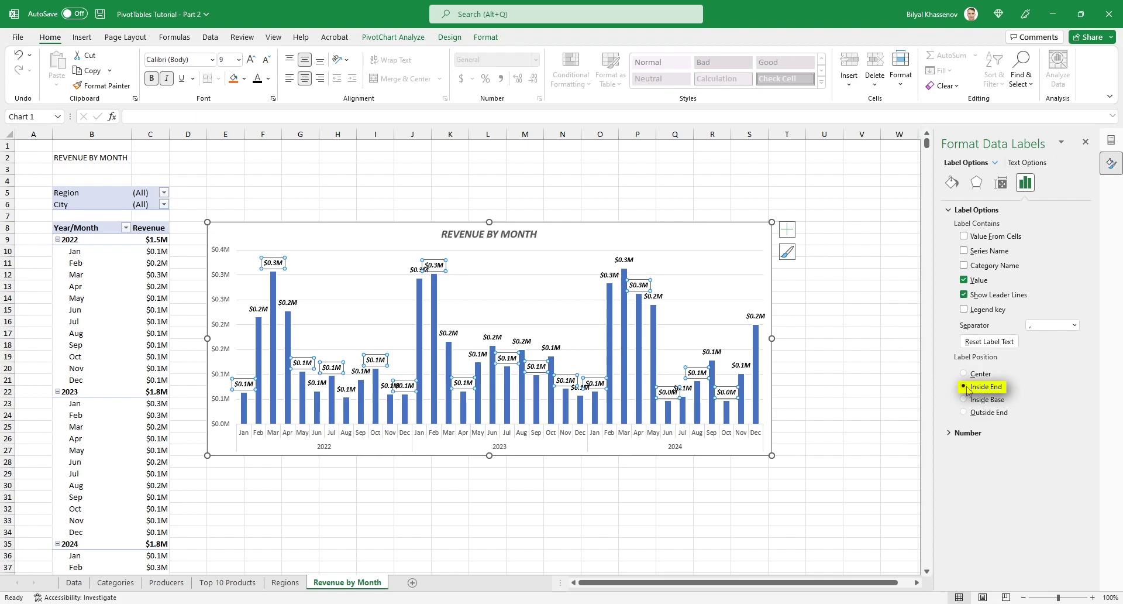
# Rotate all text of the data labels to an angle of -90° so they run vertically along the columns.
pyautogui.click(1001, 186)
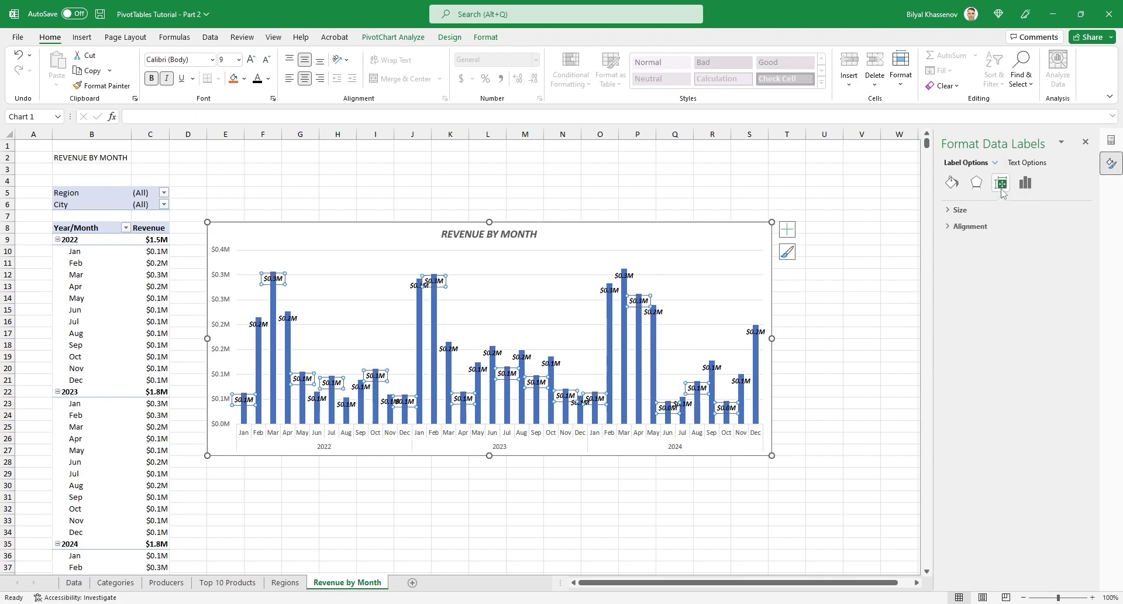
pyautogui.click(971, 226)
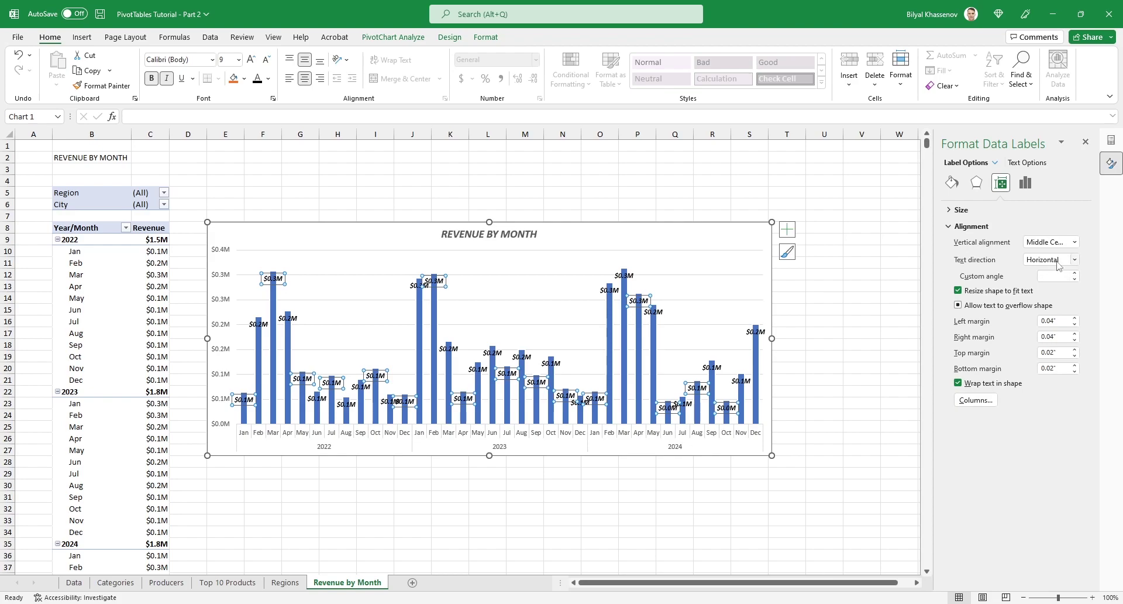
pyautogui.click(1059, 265)
pyautogui.press('Escape')
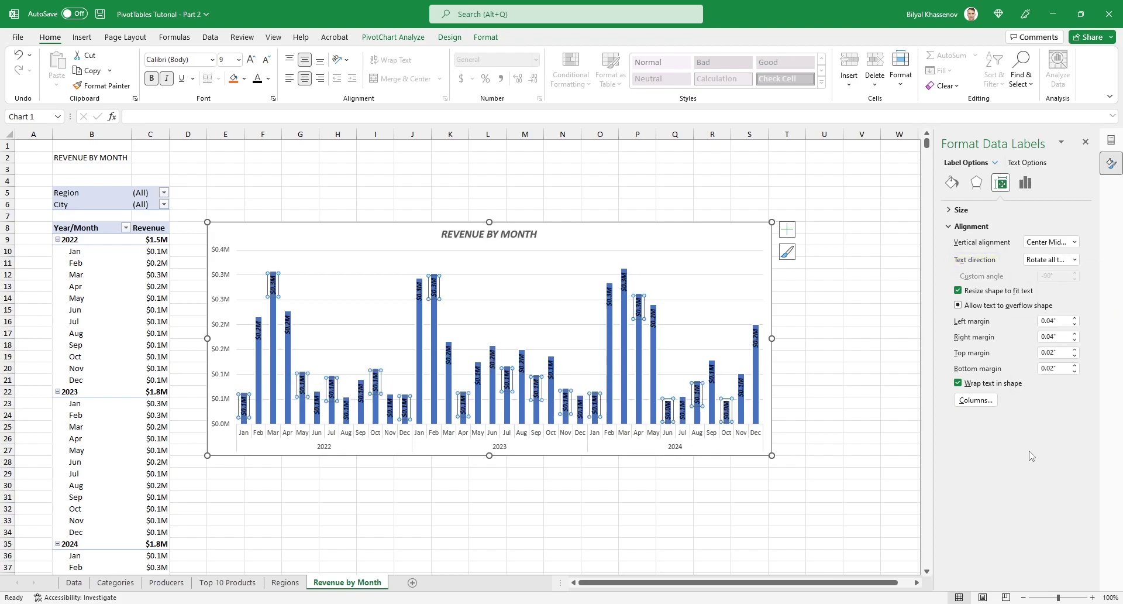
# Color the Revenue by Month chart's data labels white and reduce the gap width between its columns.
pyautogui.click(268, 78)
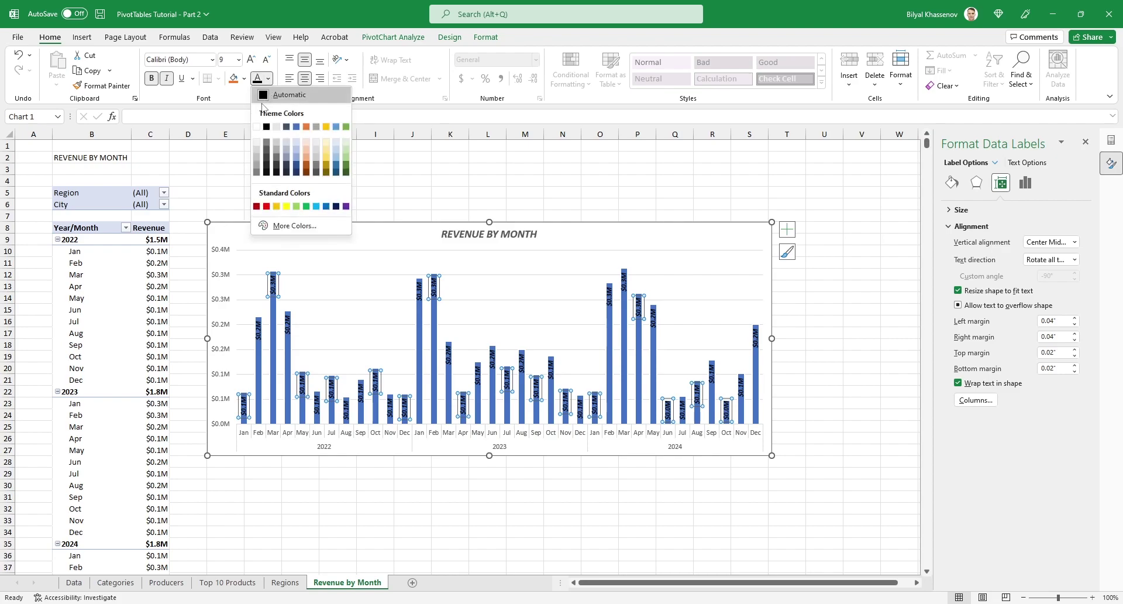
pyautogui.click(259, 132)
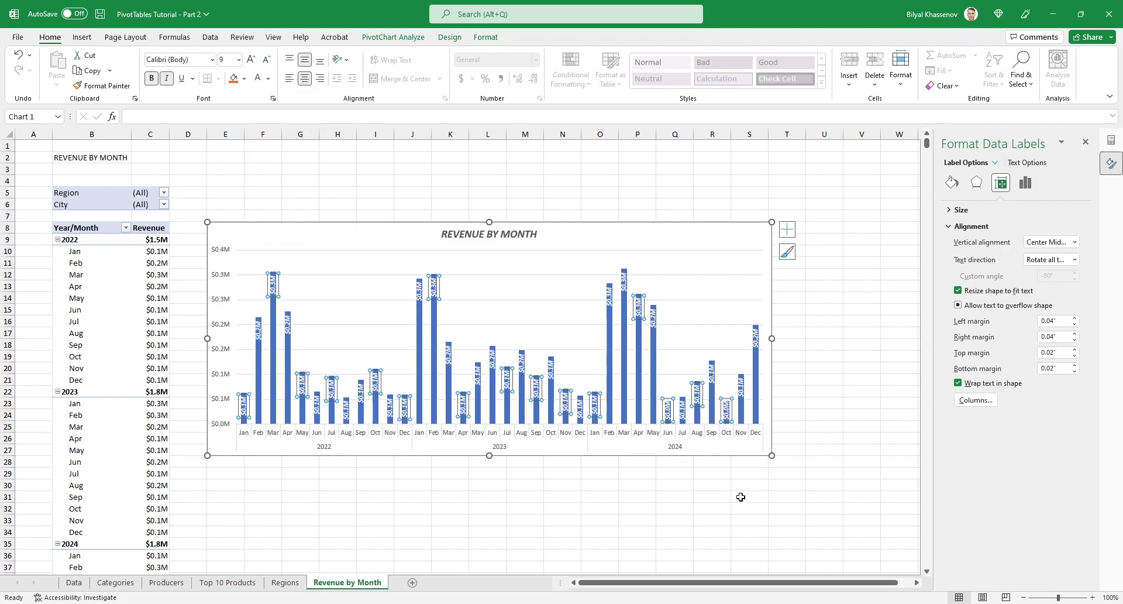
pyautogui.click(640, 354)
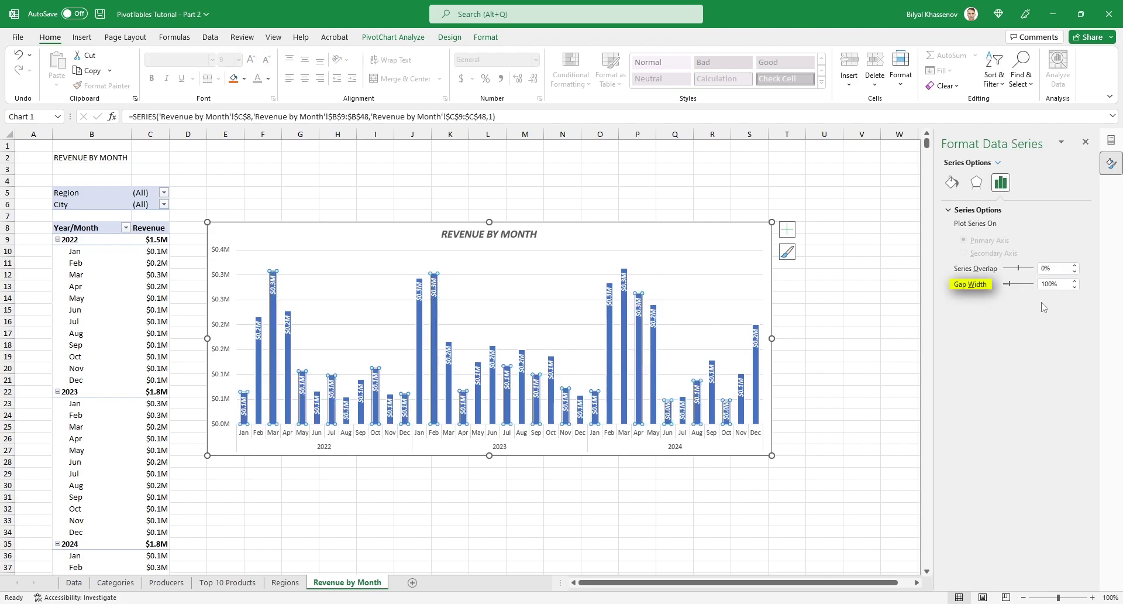
pyautogui.click(1076, 287)
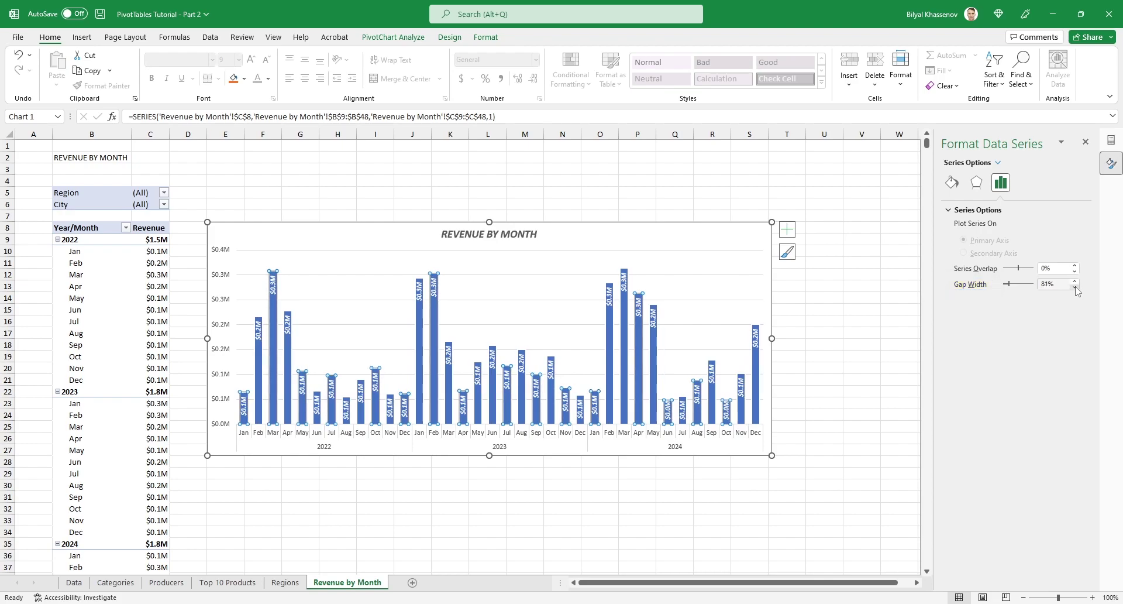
pyautogui.click(1076, 288)
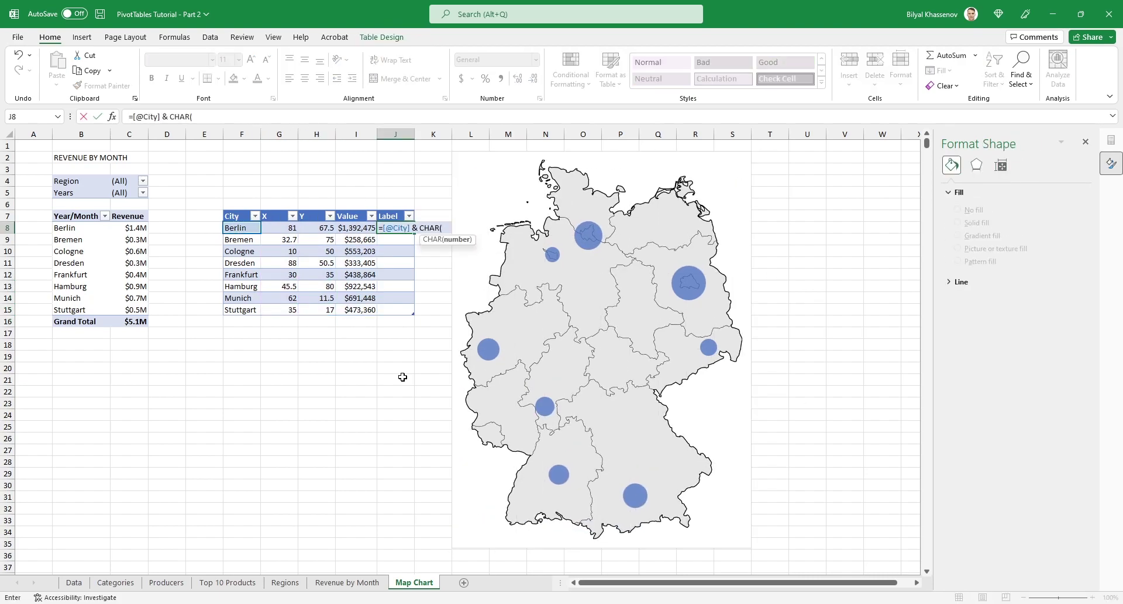
pyautogui.write('10) & TEXT([@Value],"$0.0,,""M""")')
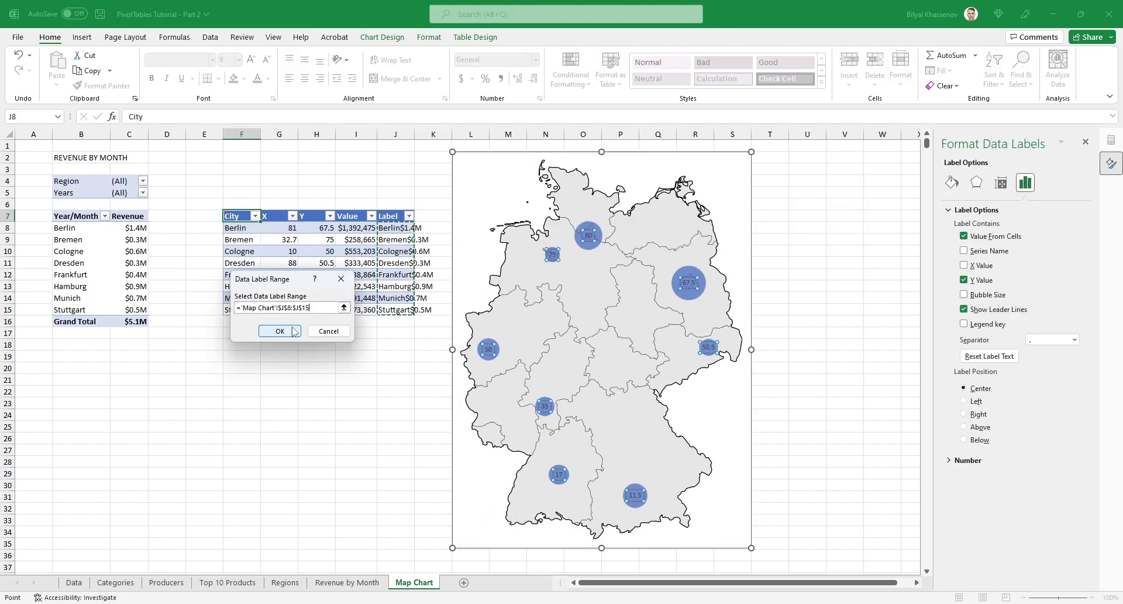
pyautogui.click(280, 331)
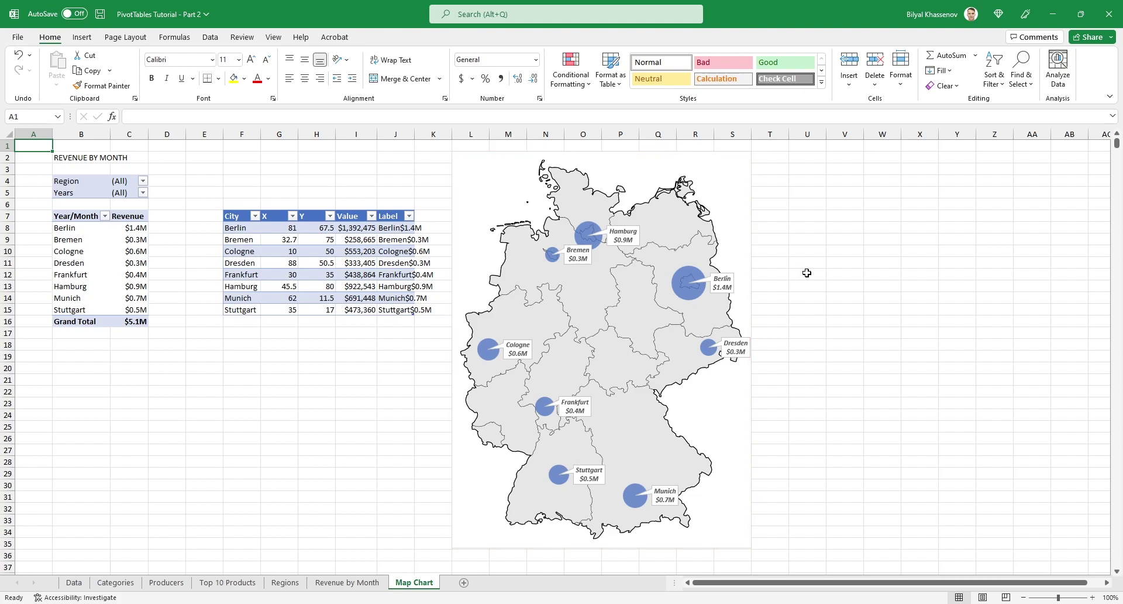
# Add a new worksheet named "Dashboard" after Map Chart and hide its gridlines.
pyautogui.click(463, 582)
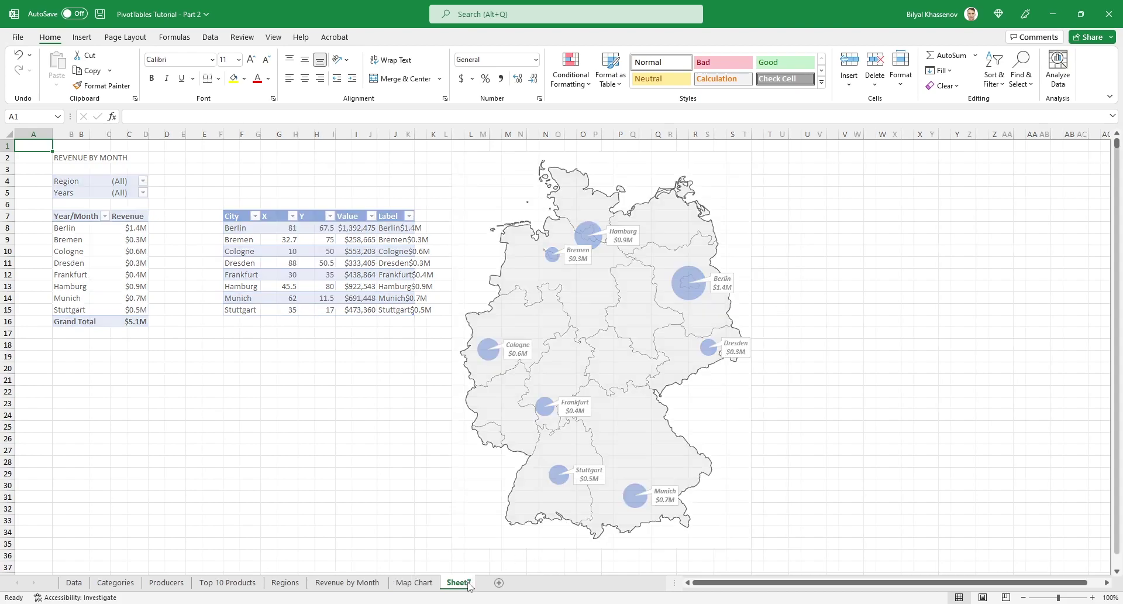
pyautogui.write('Dashboard')
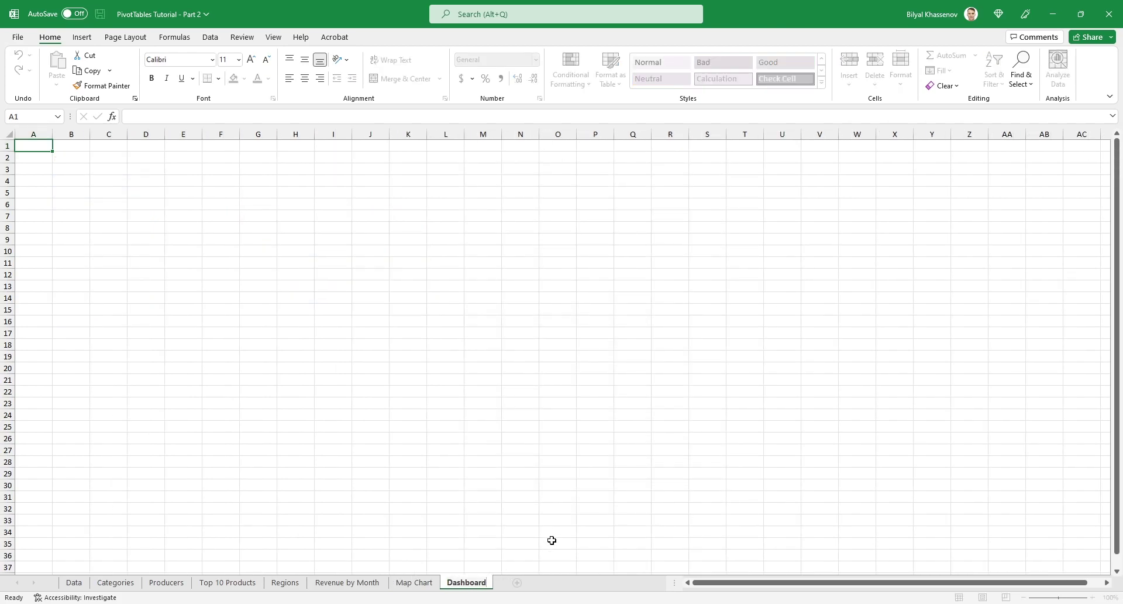
pyautogui.press('Return')
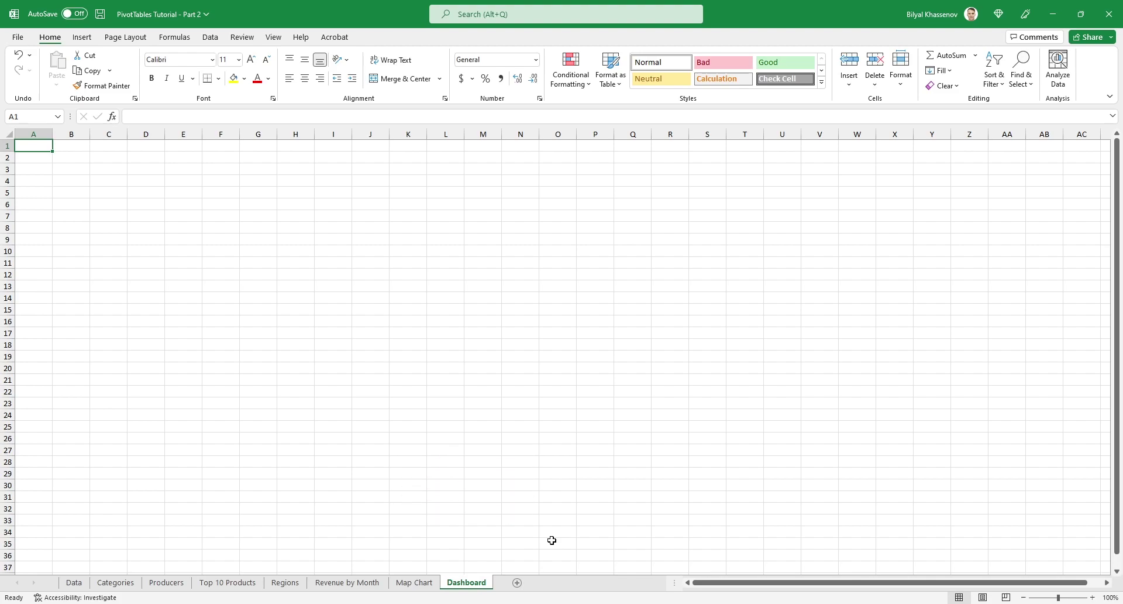
pyautogui.press('alt')
pyautogui.press('w')
pyautogui.press('v')
pyautogui.press('g')
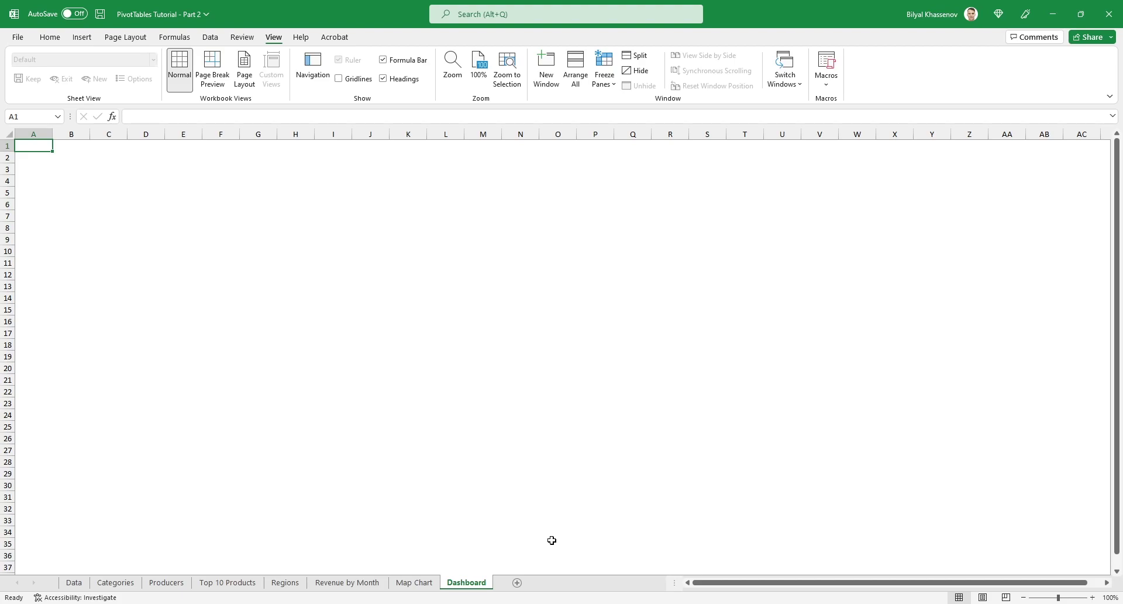
# Copy the Categories chart to the Dashboard sheet, shrink it to about D20:I36, and close the chart's field list.
pyautogui.click(132, 580)
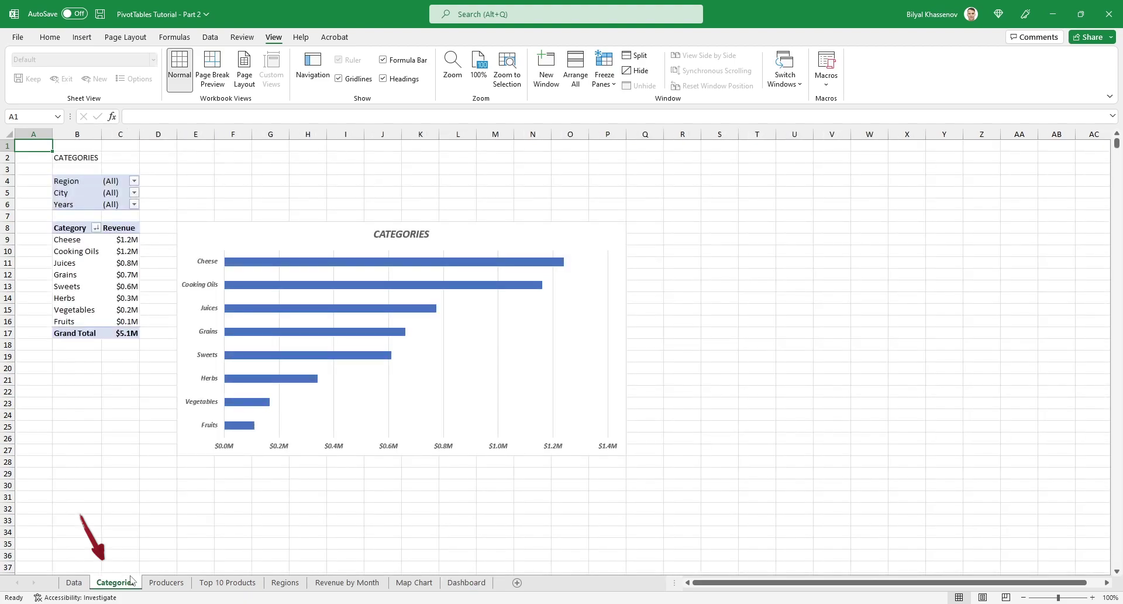
pyautogui.click(244, 230)
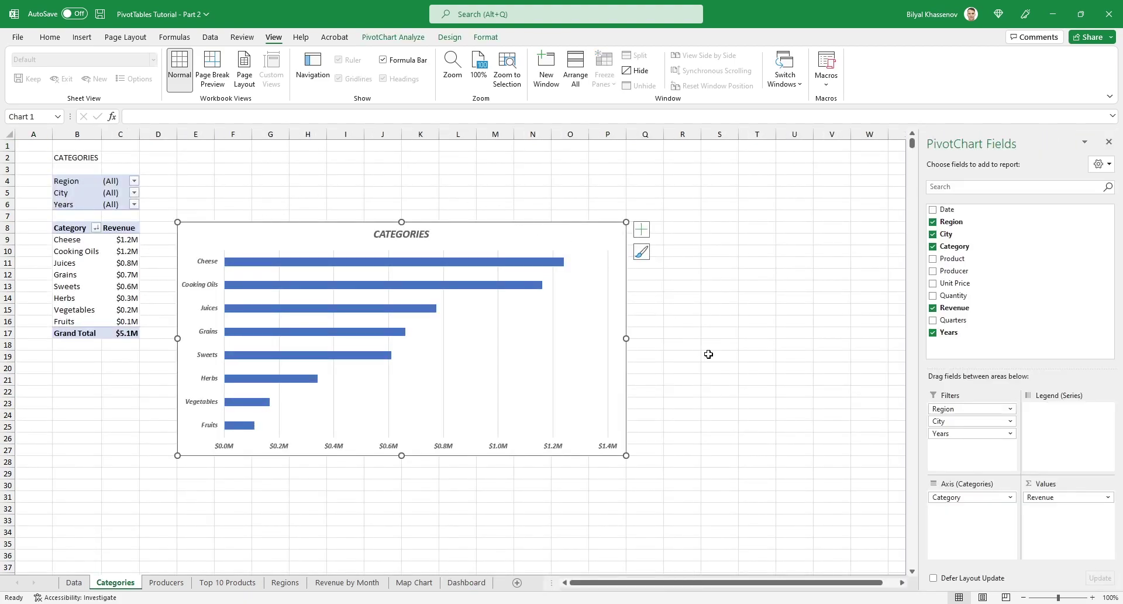
pyautogui.hotkey('ctrl', 'c')
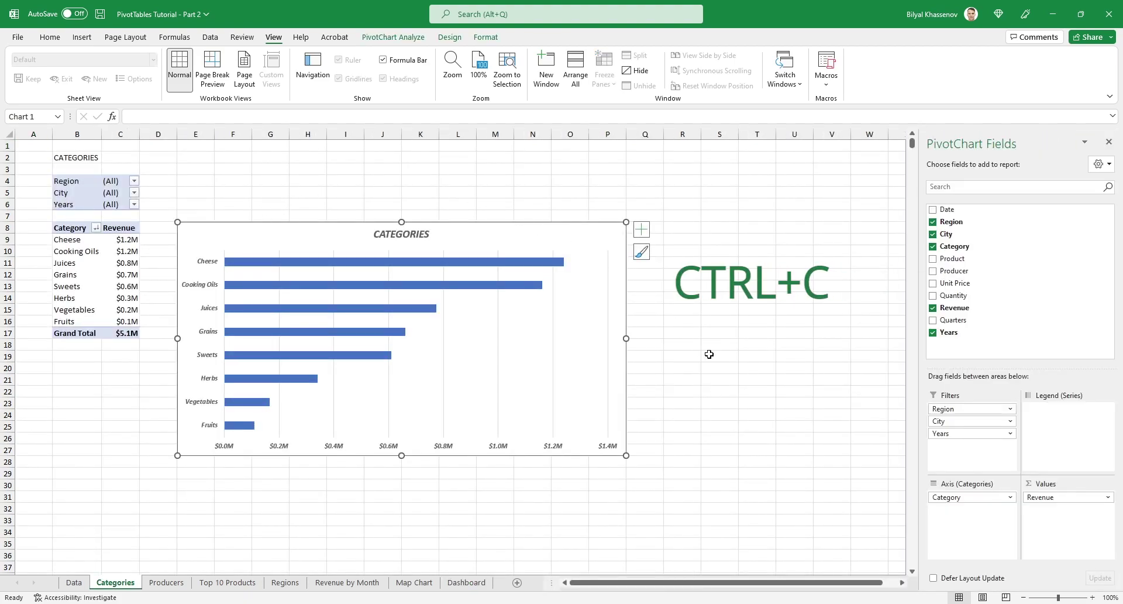
pyautogui.click(466, 582)
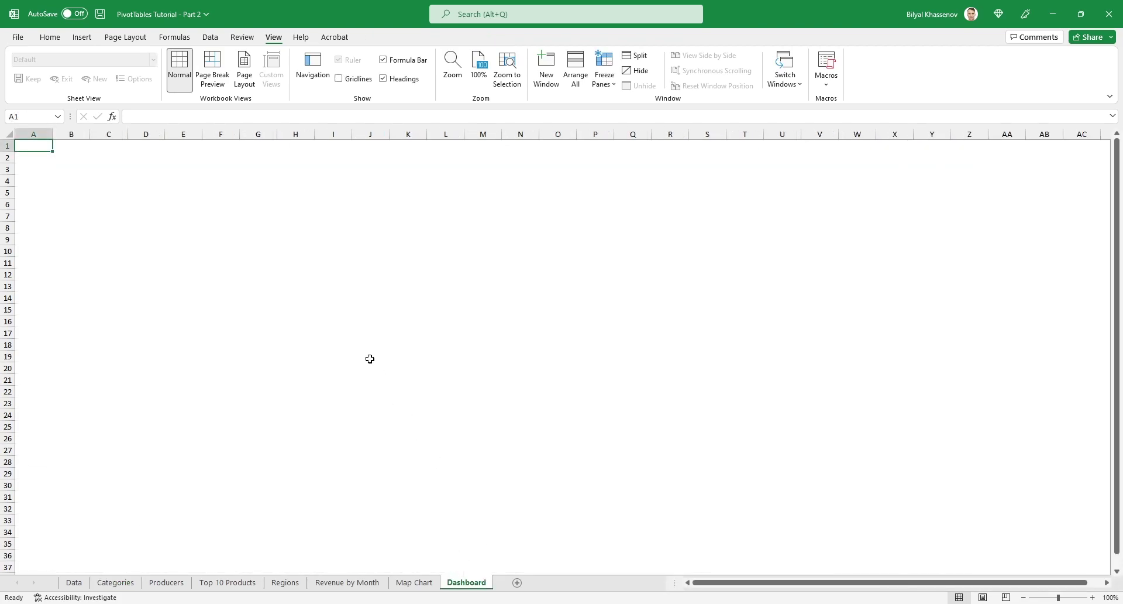
pyautogui.hotkey('ctrl', 'v')
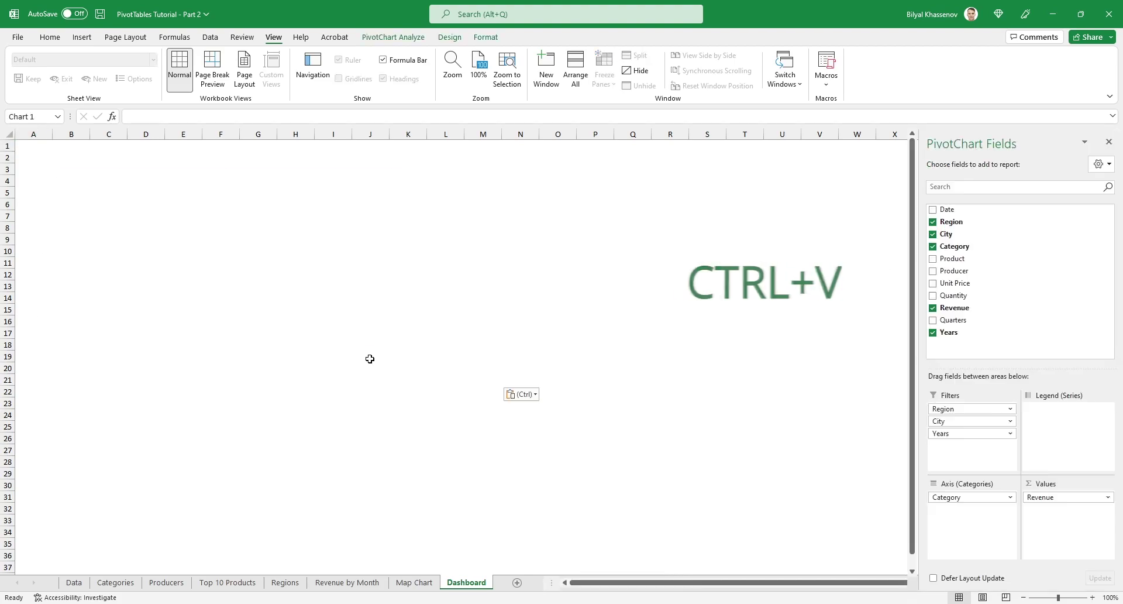
pyautogui.moveTo(461, 183); pyautogui.dragTo(611, 260)
pyautogui.moveTo(196, 215)
pyautogui.mouseDown()
pyautogui.moveTo(151, 359)
pyautogui.moveTo(271, 361)
pyautogui.moveTo(216, 376)
pyautogui.mouseUp()
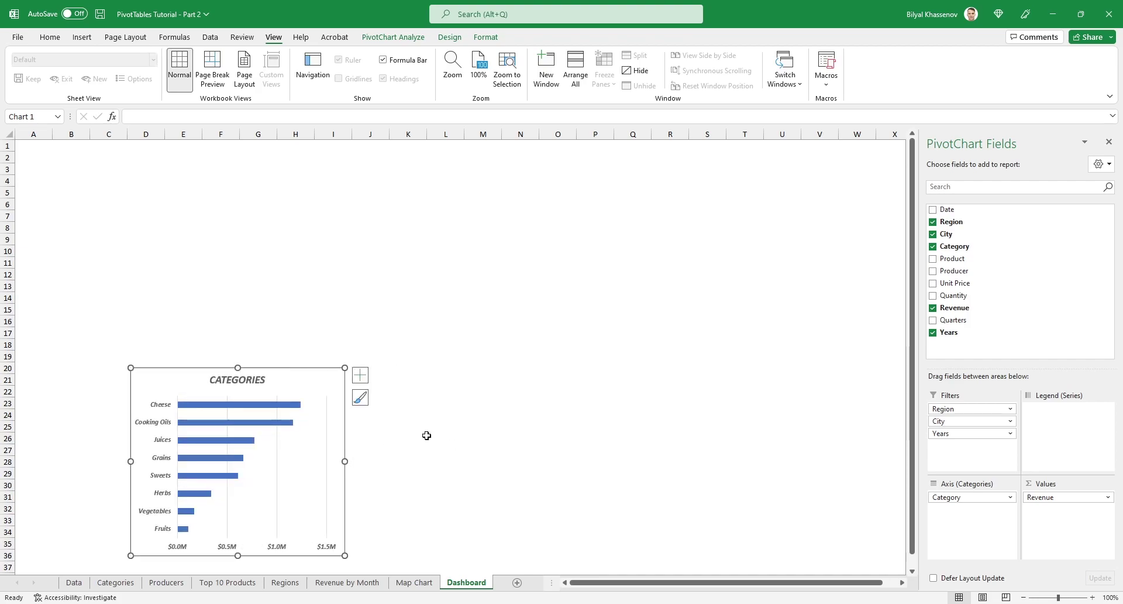
pyautogui.click(1108, 143)
# Copy the Producers chart to the Dashboard sheet at cell D5, and place the Top 10 Products chart beside the Producers chart.
pyautogui.click(166, 582)
pyautogui.click(230, 224)
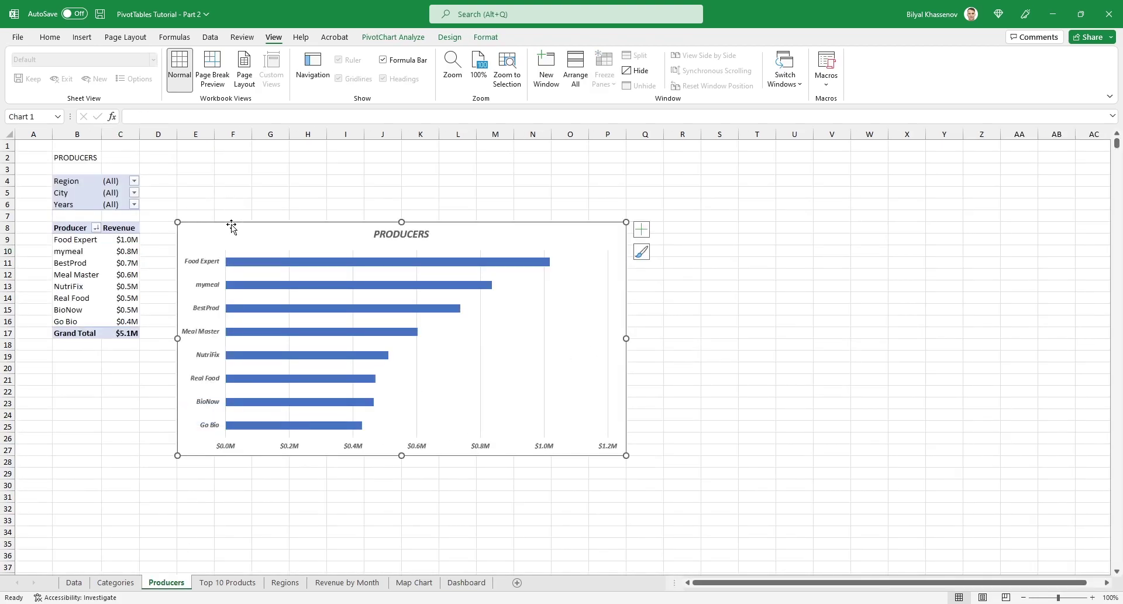
pyautogui.hotkey('ctrl', 'c')
pyautogui.click(466, 582)
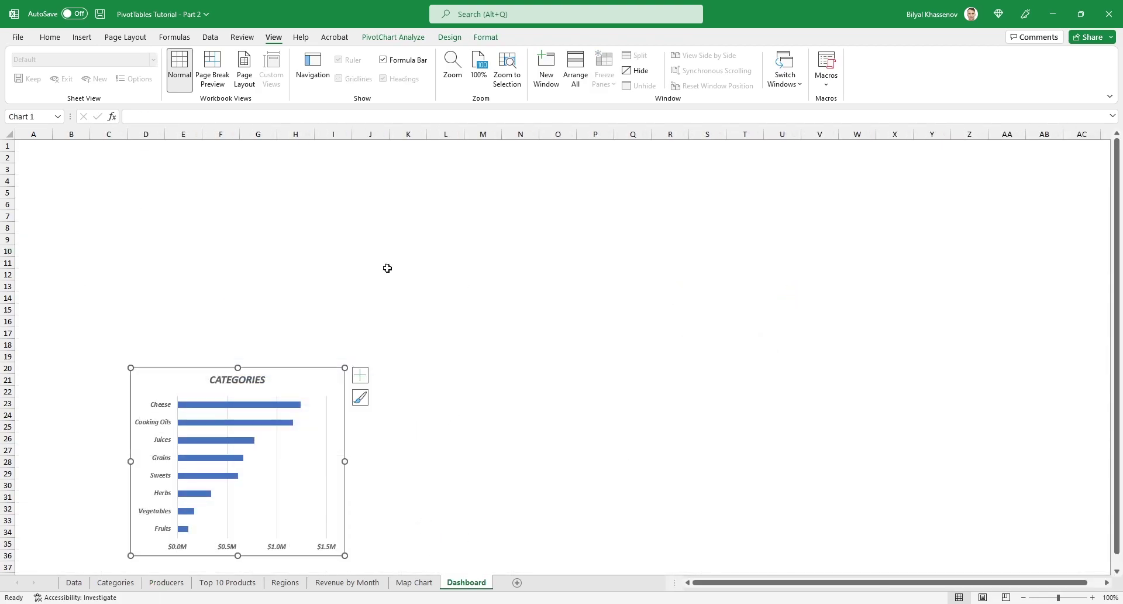
pyautogui.click(164, 192)
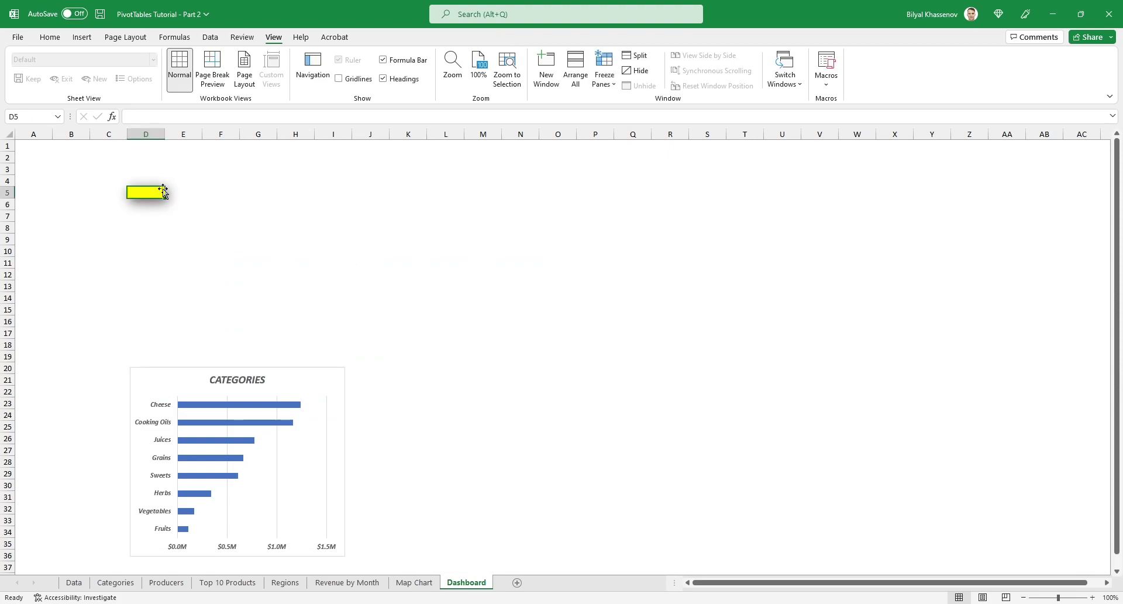
pyautogui.hotkey('ctrl', 'v')
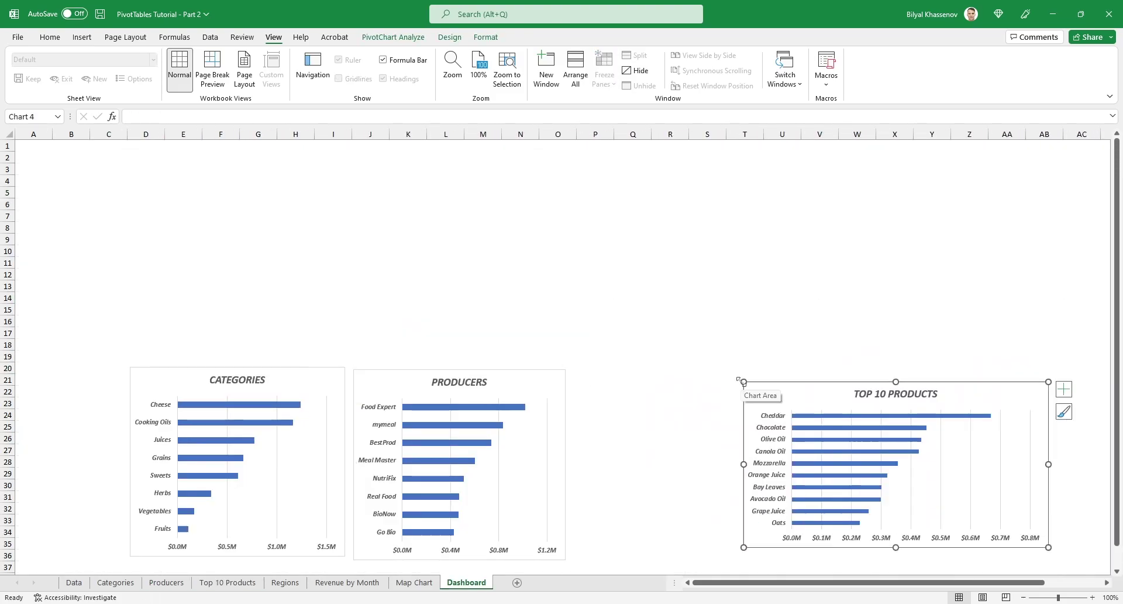
pyautogui.moveTo(932, 501); pyautogui.dragTo(761, 502)
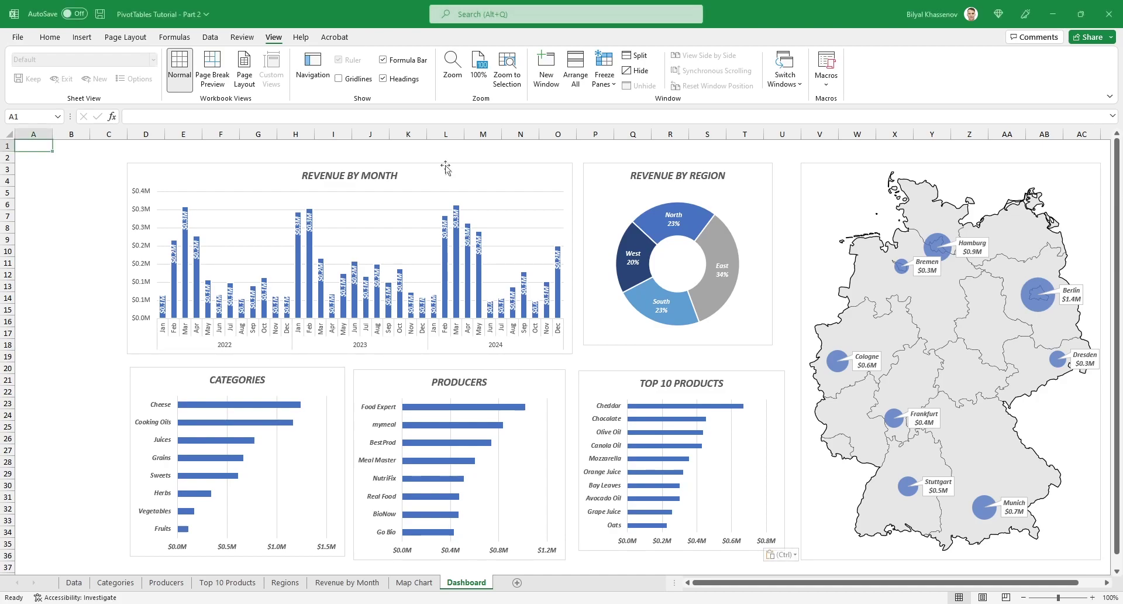
# Insert slicers for Region, City and Years from the Revenue by Month chart.
pyautogui.click(446, 166)
pyautogui.click(393, 37)
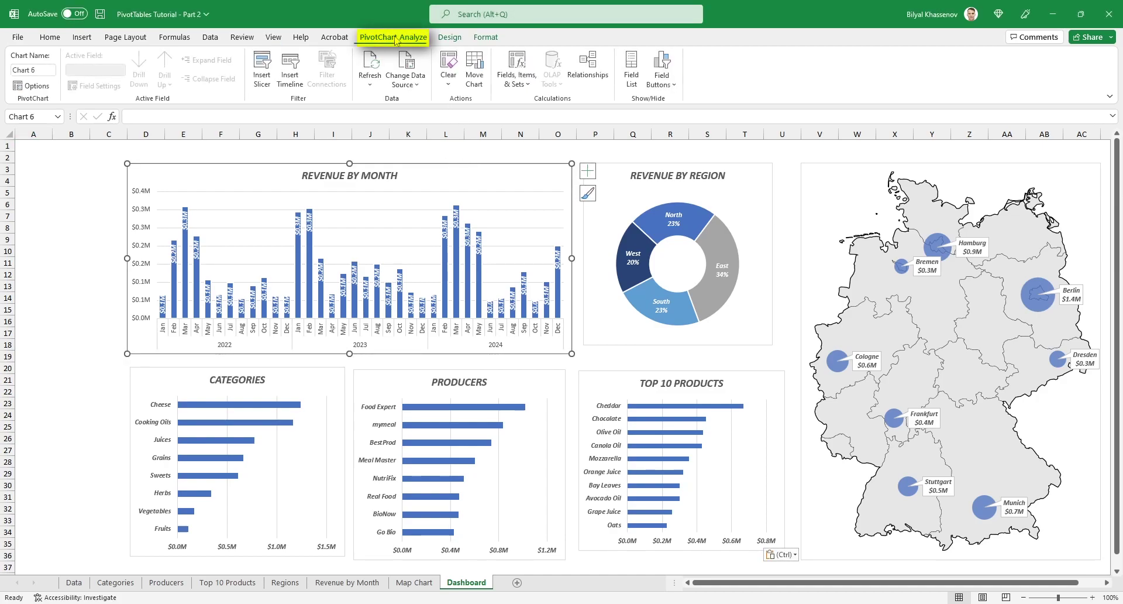
pyautogui.click(263, 71)
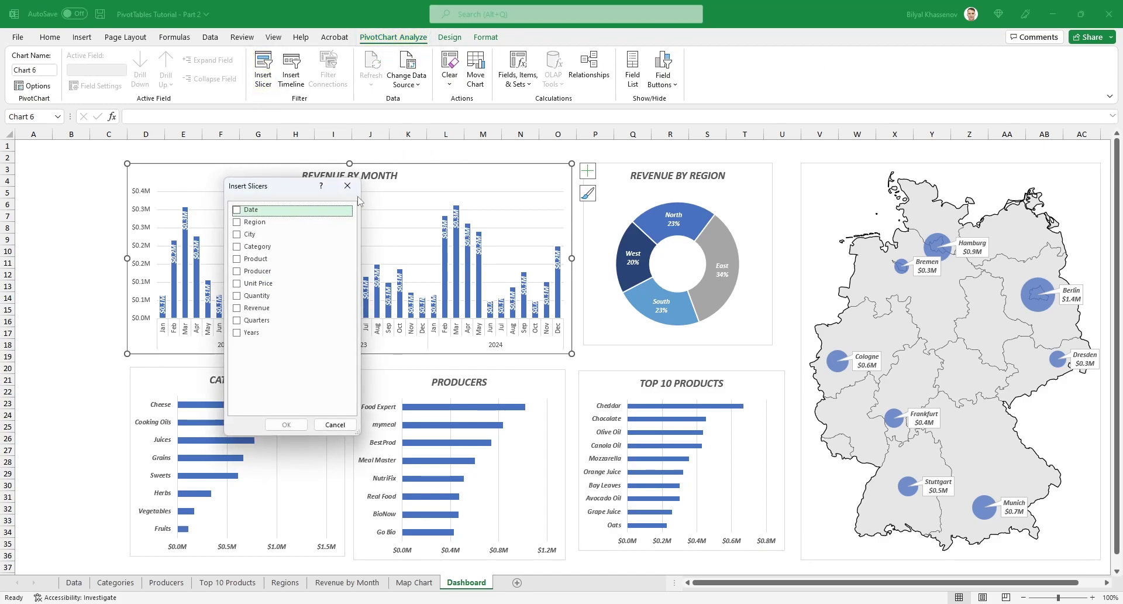
pyautogui.click(237, 222)
pyautogui.click(236, 234)
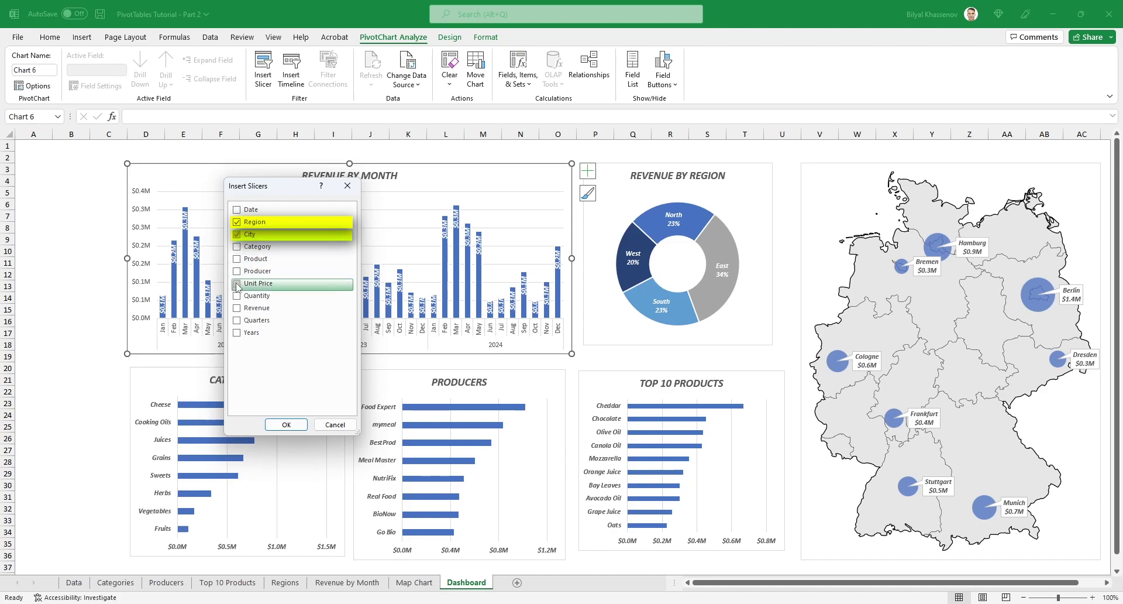
pyautogui.click(236, 332)
pyautogui.click(298, 422)
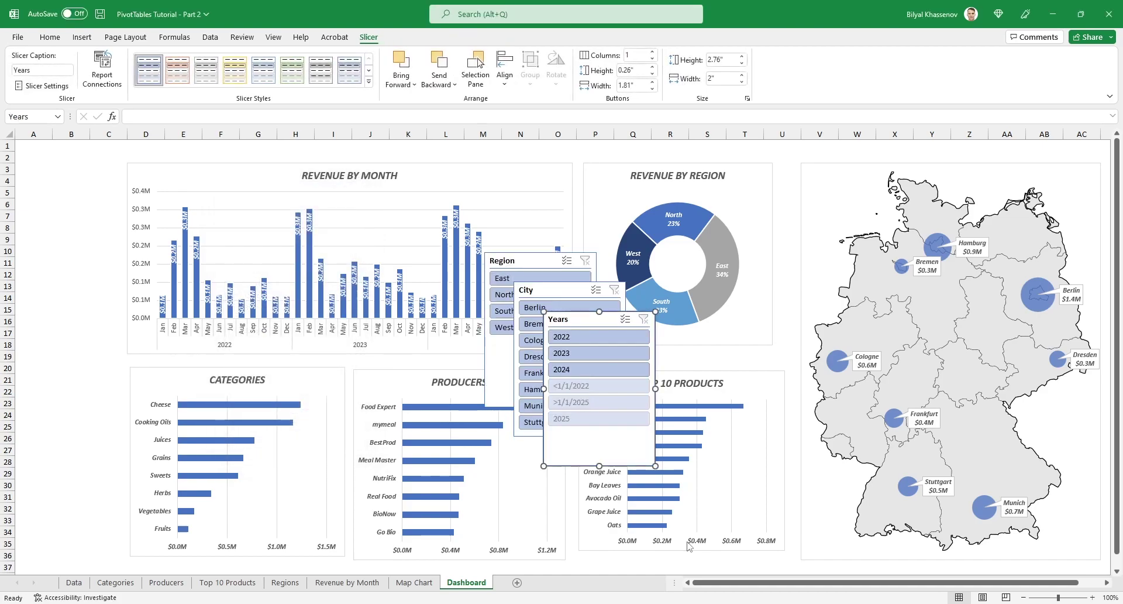
# Stack the slicers beside the charts over columns A to C, with Years above Region and City below.
pyautogui.moveTo(556, 253); pyautogui.dragTo(75, 259)
pyautogui.moveTo(549, 284); pyautogui.dragTo(65, 416)
pyautogui.moveTo(571, 316)
pyautogui.mouseDown()
pyautogui.moveTo(189, 216)
pyautogui.moveTo(61, 160)
pyautogui.mouseUp()
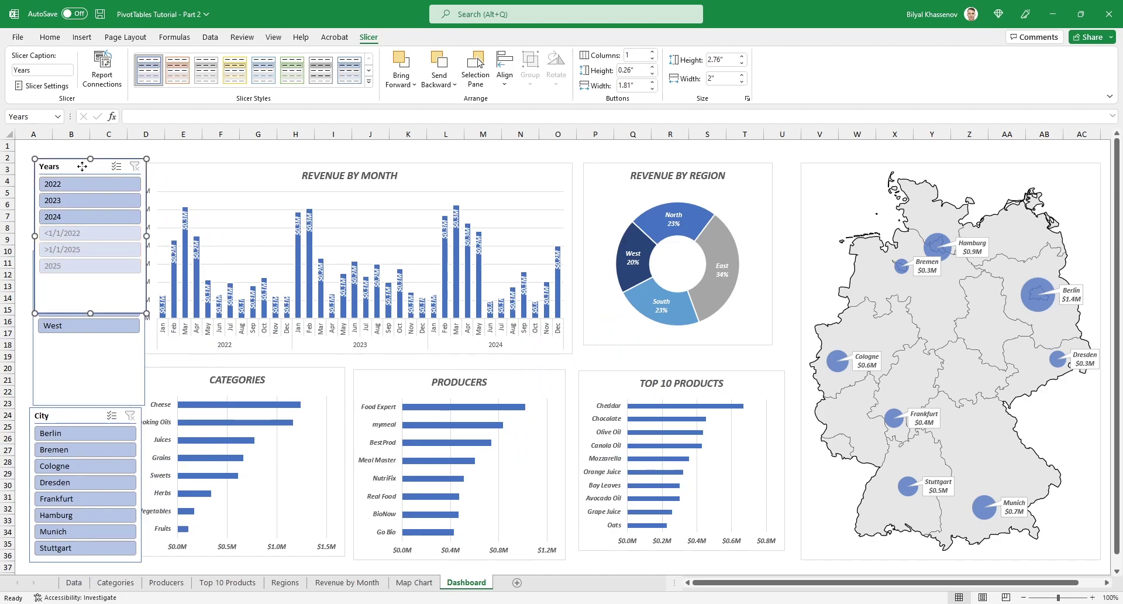
# Hide items with no data in the Years slicer.
pyautogui.rightClick(82, 166)
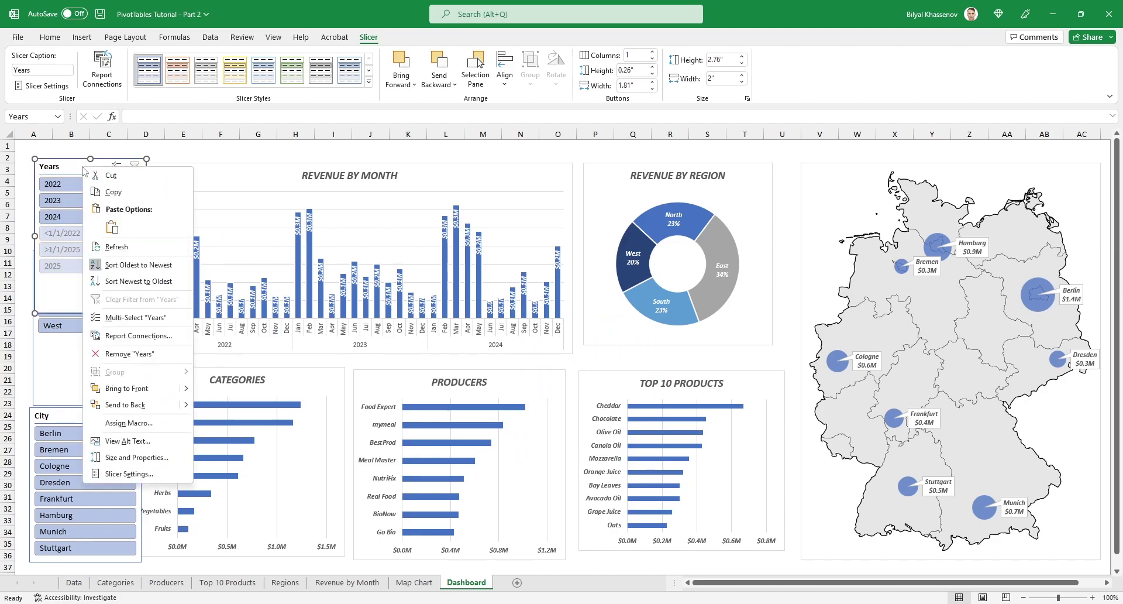
pyautogui.click(176, 473)
pyautogui.moveTo(235, 404); pyautogui.dragTo(419, 264)
pyautogui.click(365, 352)
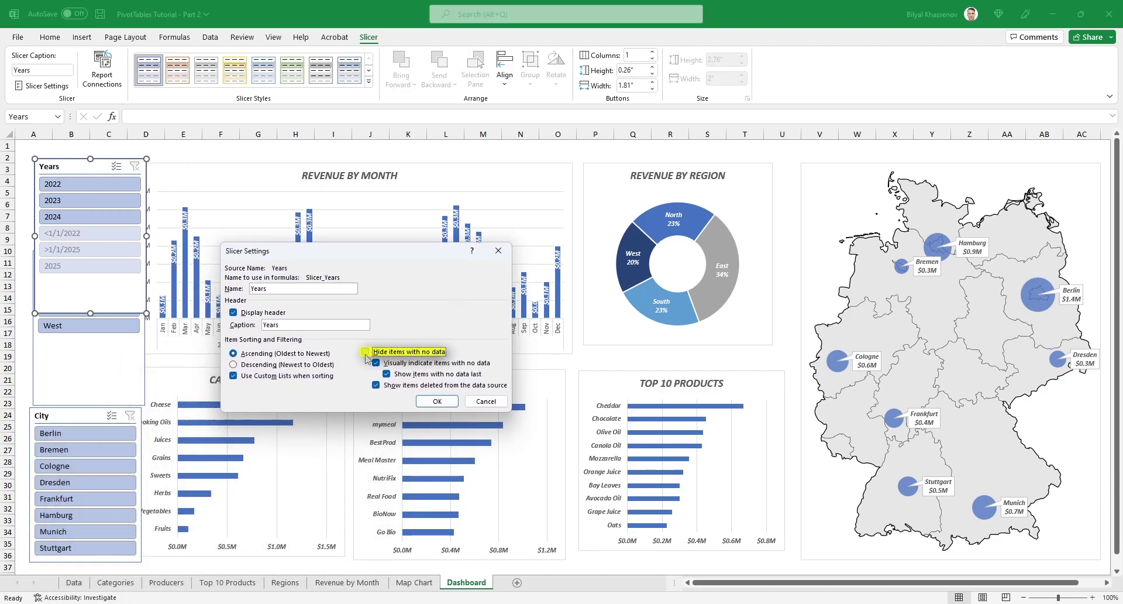
pyautogui.click(454, 403)
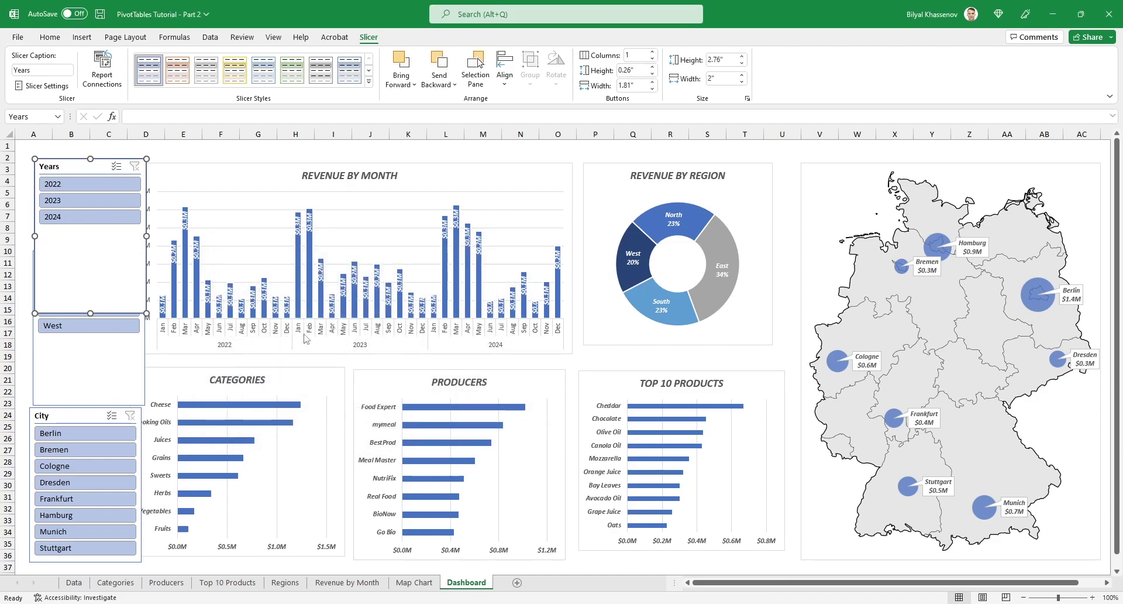
# Shrink the Years and Region slicers to fit their items within columns A to C.
pyautogui.moveTo(144, 240); pyautogui.dragTo(117, 240)
pyautogui.moveTo(90, 312); pyautogui.dragTo(88, 236)
pyautogui.click(87, 275)
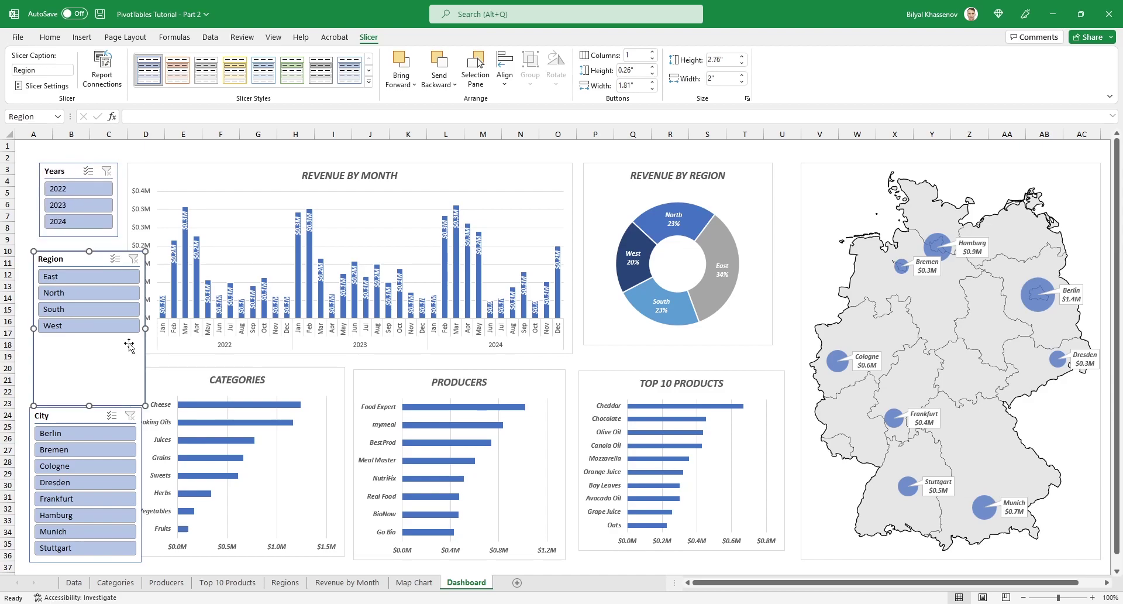
pyautogui.moveTo(146, 327); pyautogui.dragTo(117, 322)
pyautogui.moveTo(78, 399); pyautogui.dragTo(78, 335)
# Place the City slicer directly under Region and resize it to about 3.82" high and 1.42" wide.
pyautogui.moveTo(88, 415); pyautogui.dragTo(97, 348)
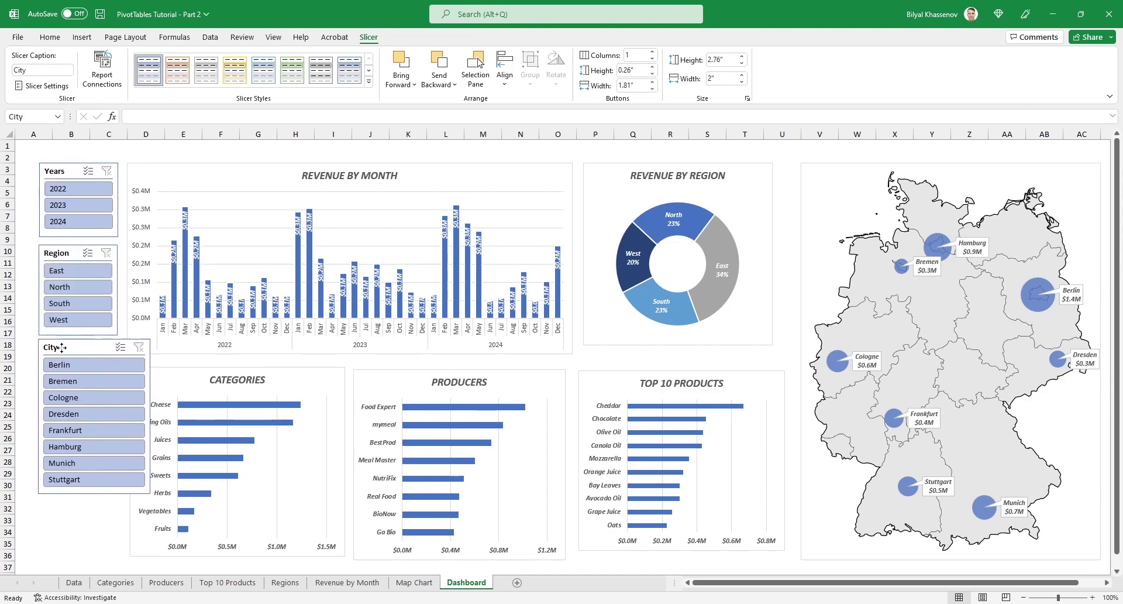
pyautogui.moveTo(117, 415); pyautogui.dragTo(118, 417)
pyautogui.moveTo(78, 495); pyautogui.dragTo(78, 555)
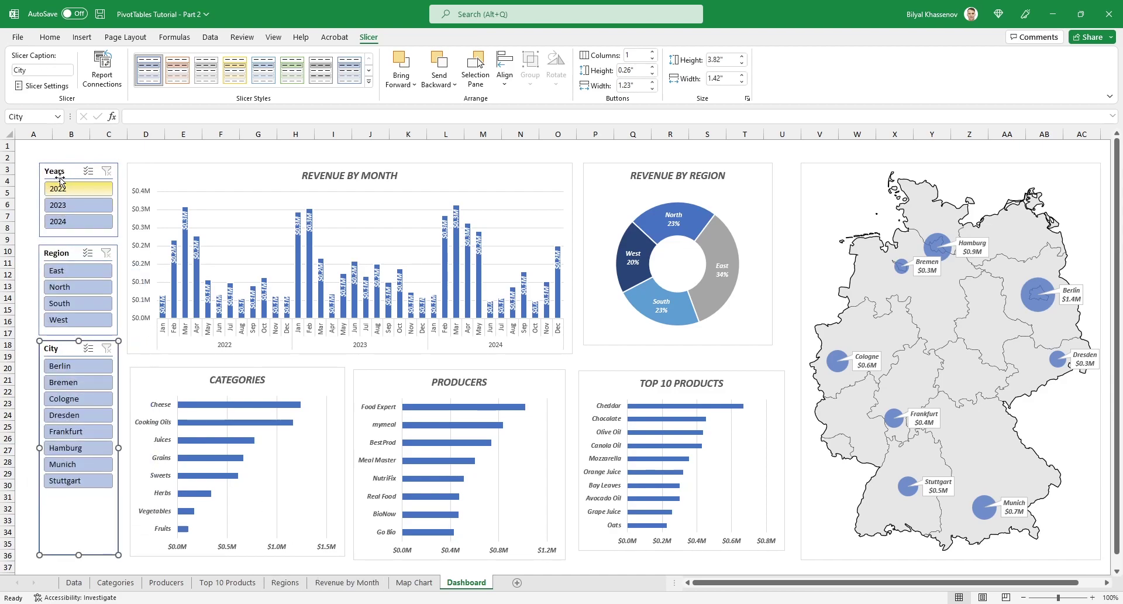
pyautogui.click(42, 151)
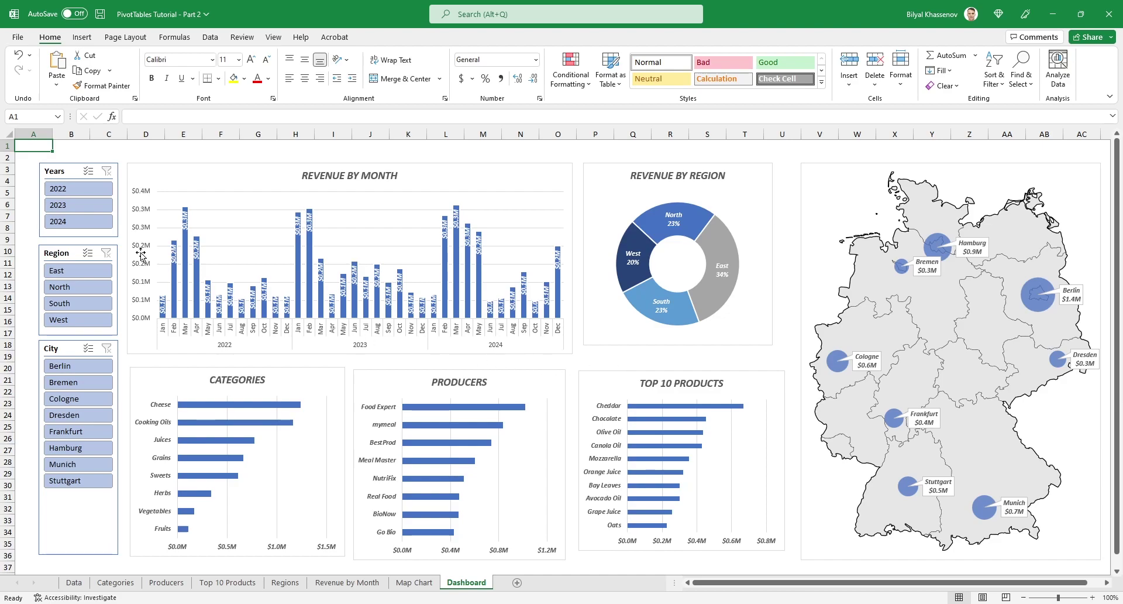
# Test the Years slicer by filtering the Revenue by Month chart to 2022 and finally to 2024.
pyautogui.click(79, 188)
pyautogui.click(83, 221)
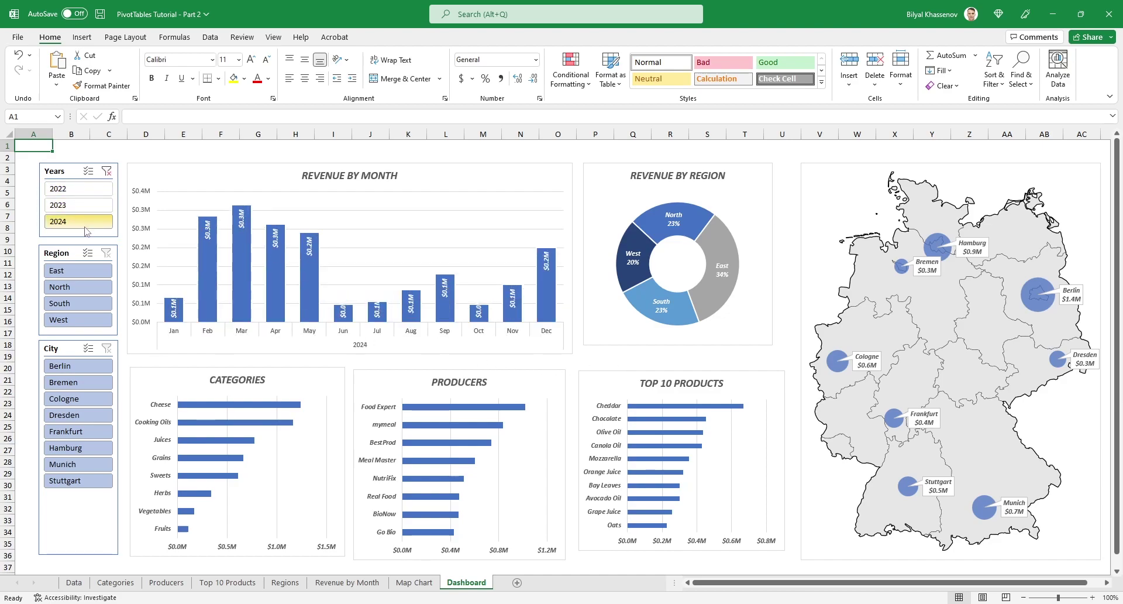
# Test the slicers on the Revenue by Month chart with 2023, regions East and North, and cities Bremen through Frankfurt.
pyautogui.click(79, 205)
pyautogui.click(78, 270)
pyautogui.keyDown('ctrl'); pyautogui.click(101, 292); pyautogui.keyUp('ctrl')
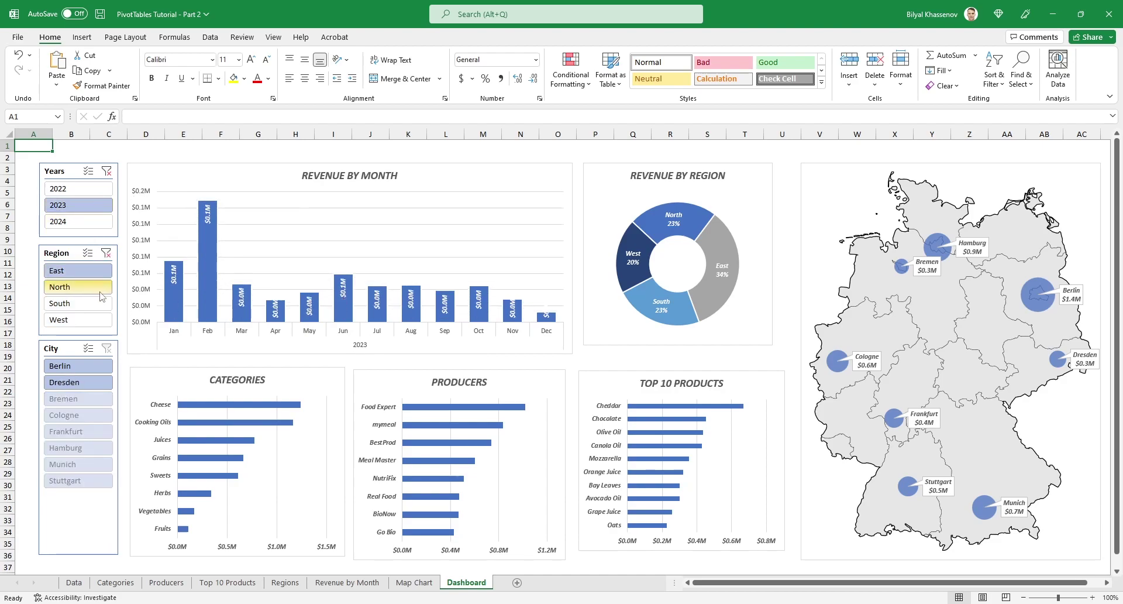
pyautogui.click(106, 252)
pyautogui.click(78, 382)
pyautogui.keyDown('shift'); pyautogui.click(110, 431); pyautogui.keyUp('shift')
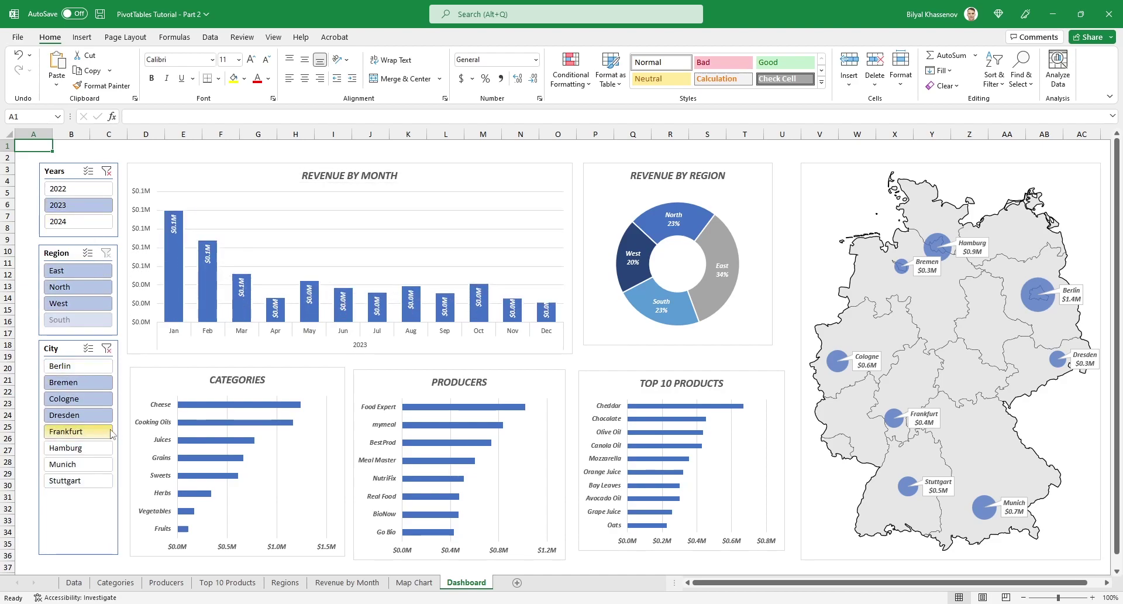
# Clear the filters of the City, Region and Years slicers.
pyautogui.click(107, 348)
pyautogui.click(106, 253)
pyautogui.click(106, 171)
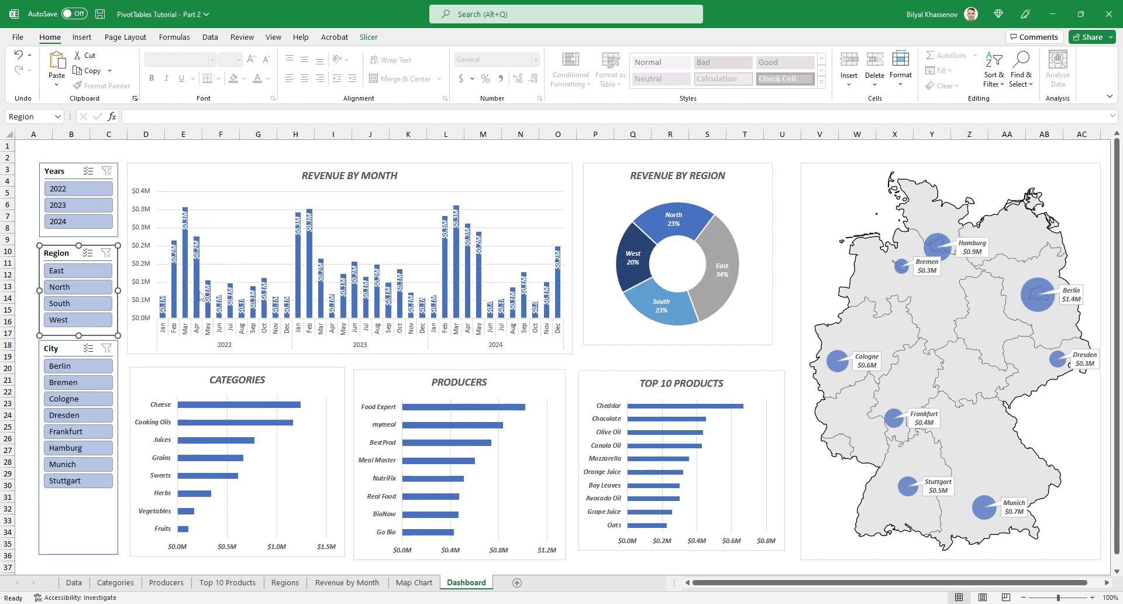
pyautogui.press('Escape')
# Connect the Years slicer to all PivotTables by adding PT_Categories, PT_Map, PT_Producers, PT_Regions and PT_Top_10_Products to its report connections.
pyautogui.click(67, 163)
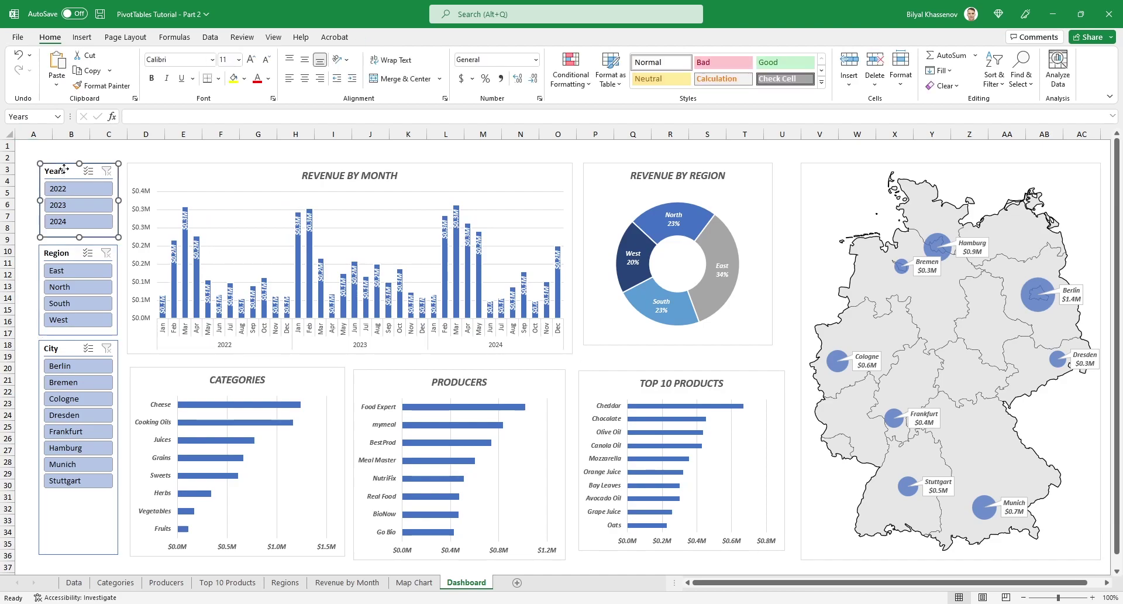
pyautogui.click(369, 37)
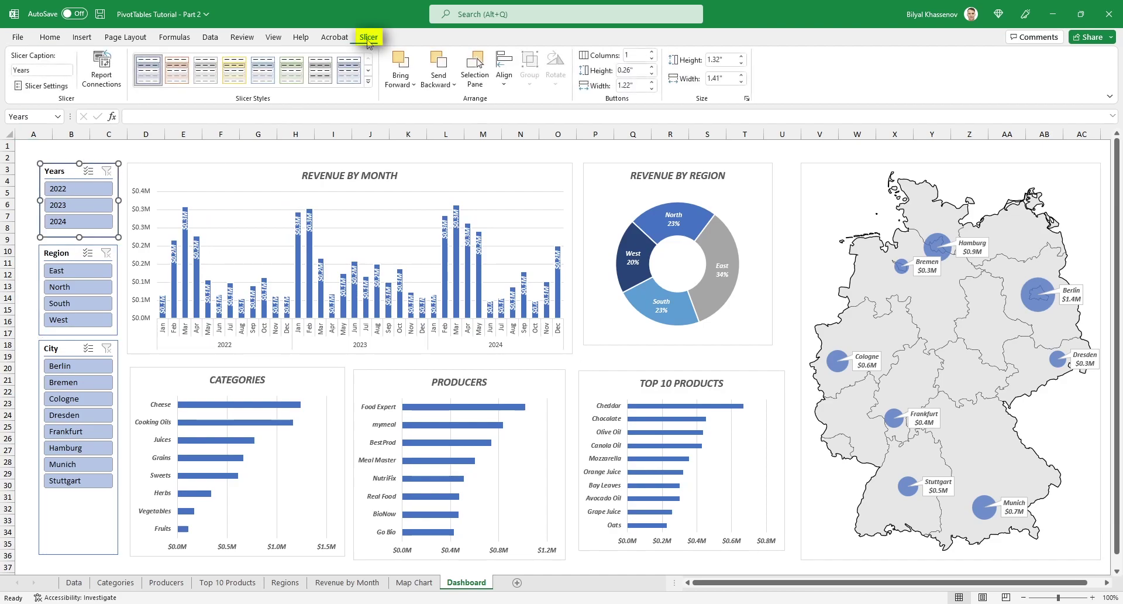
pyautogui.click(102, 70)
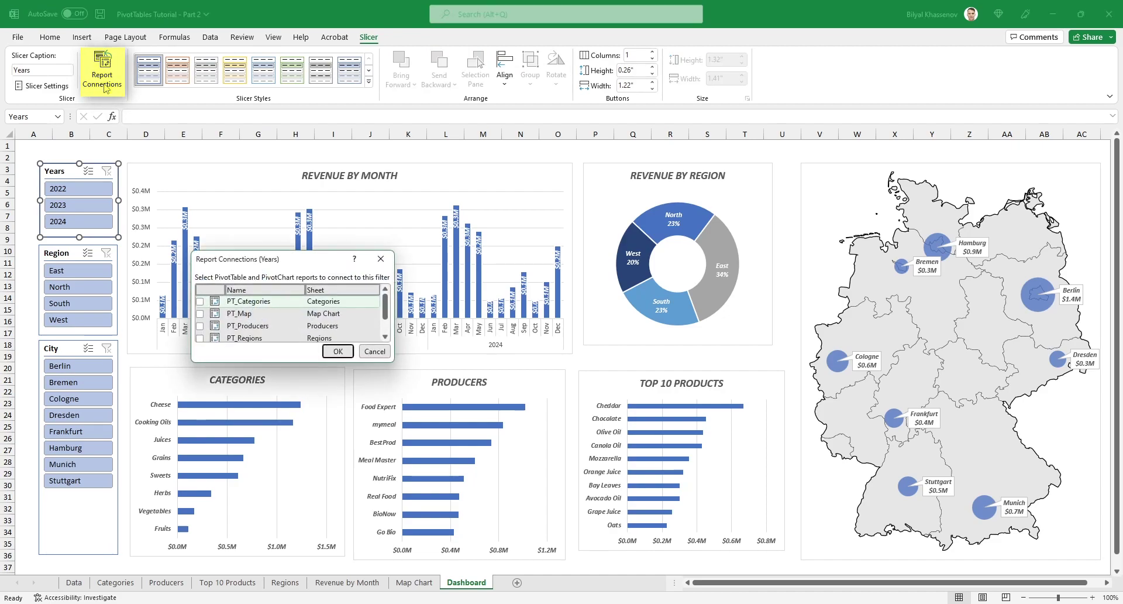
pyautogui.moveTo(389, 363); pyautogui.dragTo(412, 419)
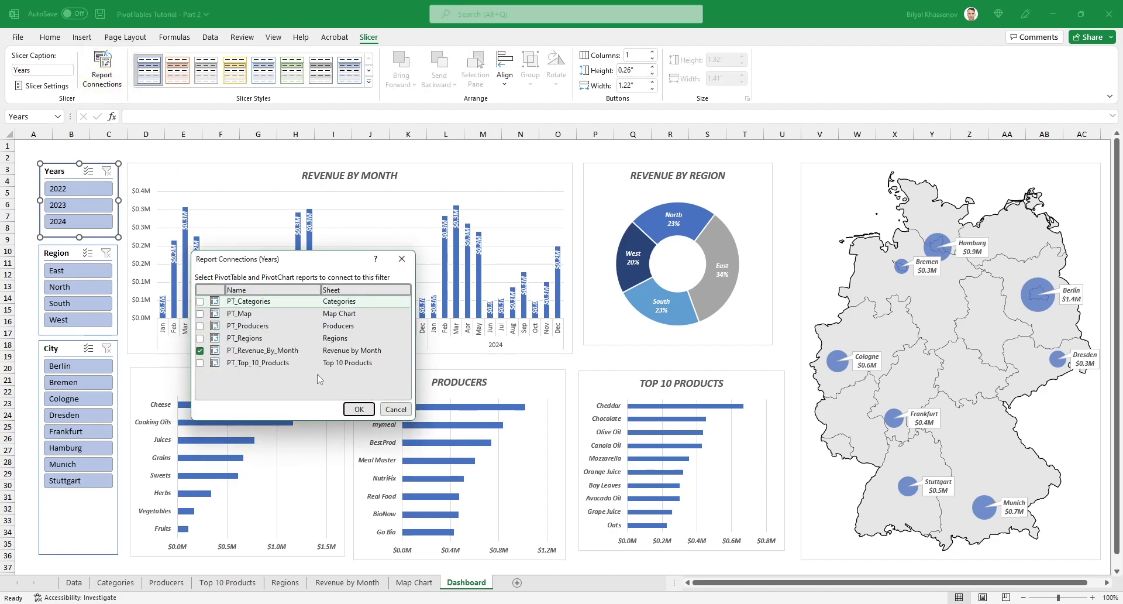
pyautogui.click(200, 314)
pyautogui.click(200, 325)
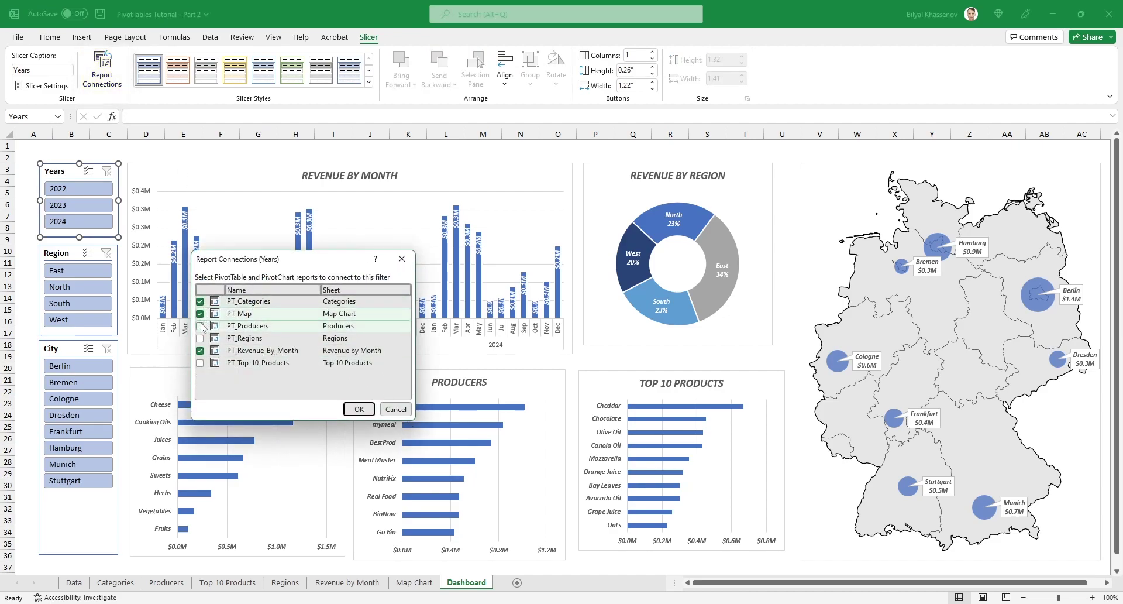
pyautogui.click(199, 338)
pyautogui.click(200, 363)
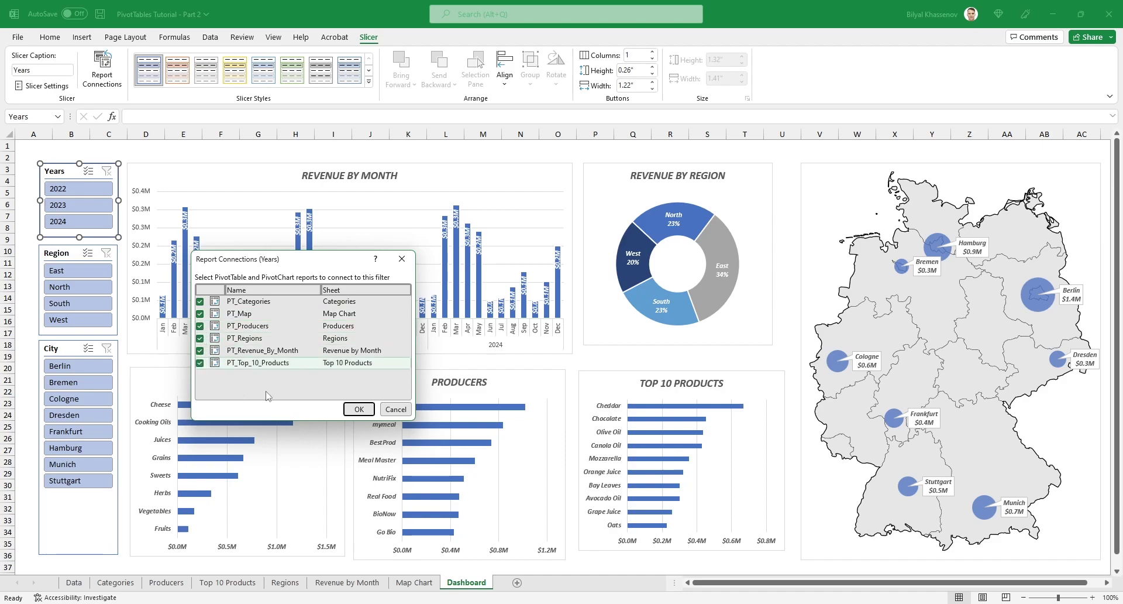
pyautogui.click(359, 409)
# Connect the Region and City slicers to all six PivotTables, from PT_Categories to PT_Top_10_Products.
pyautogui.click(57, 253)
pyautogui.click(102, 75)
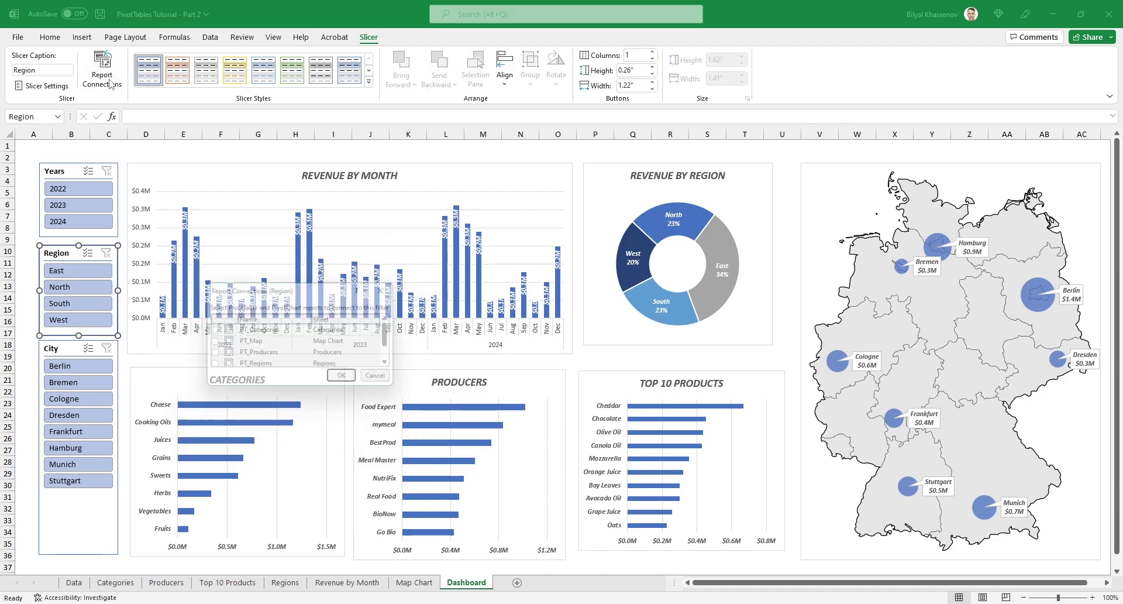
pyautogui.click(359, 409)
pyautogui.click(51, 348)
pyautogui.click(102, 75)
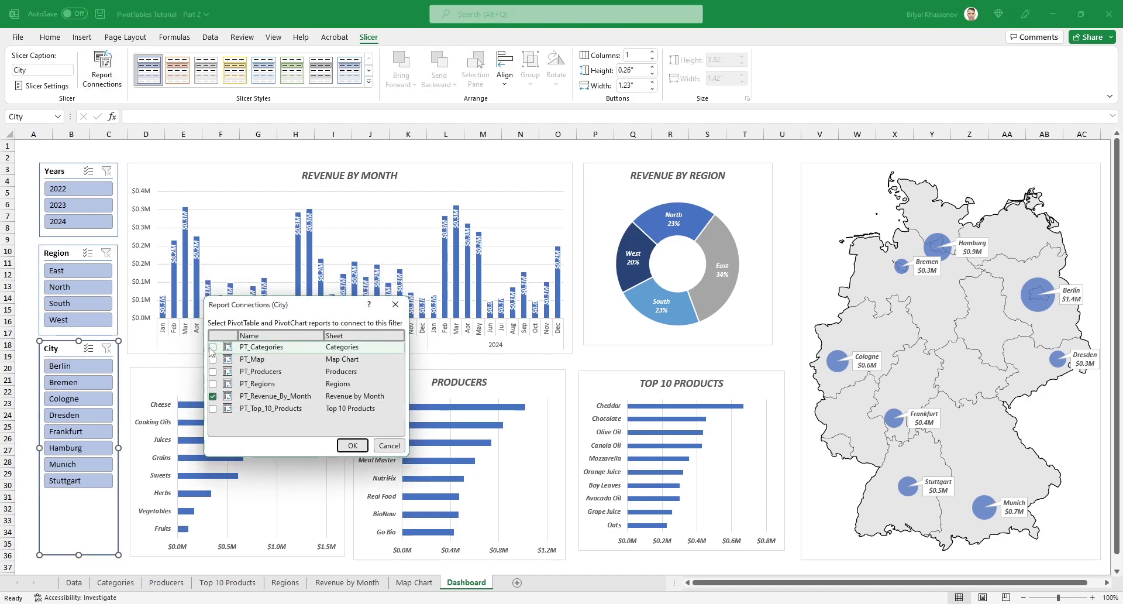
pyautogui.click(351, 443)
pyautogui.click(34, 145)
# Test the connected slicers with 2023 and 2024, regions North, South and West, and cities Dresden through Munich, clearing each filter.
pyautogui.click(90, 205)
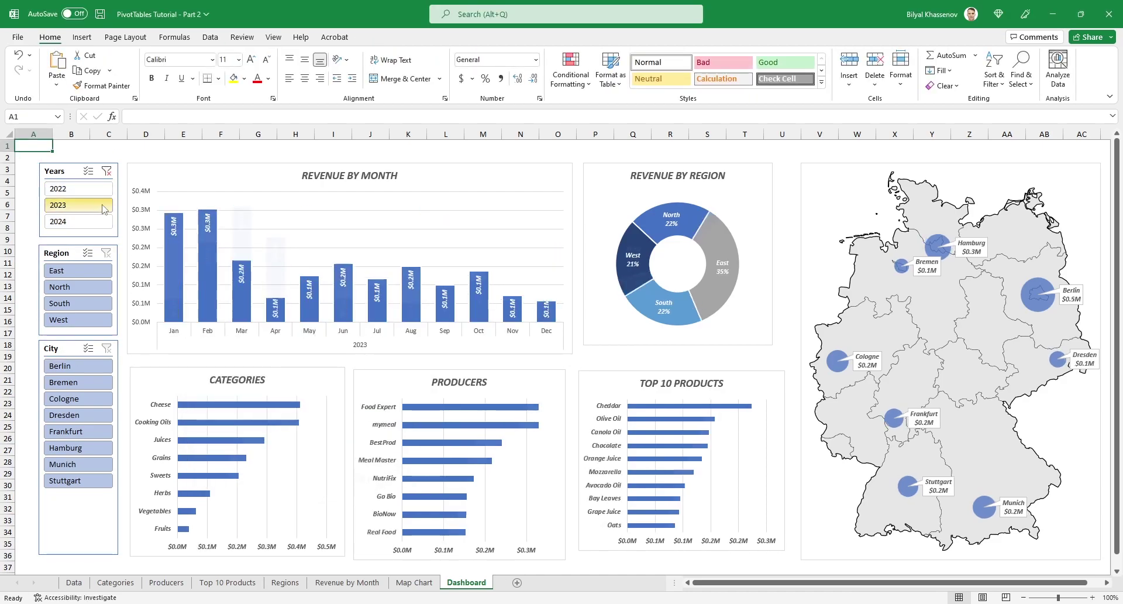
pyautogui.click(82, 221)
pyautogui.click(106, 170)
pyautogui.click(87, 287)
pyautogui.click(88, 303)
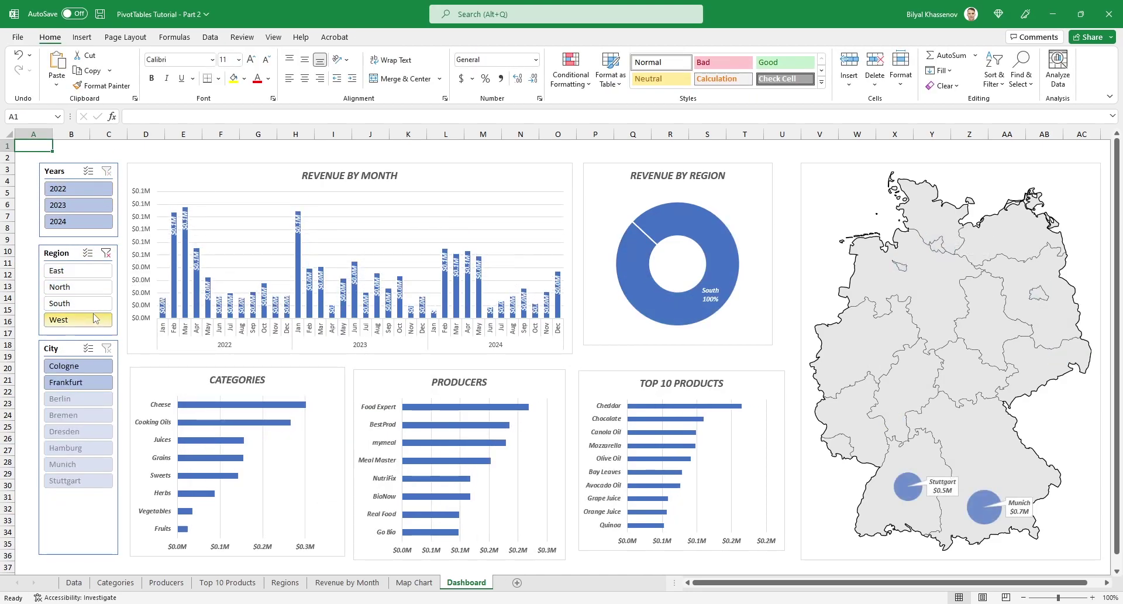
pyautogui.click(106, 252)
pyautogui.moveTo(76, 415); pyautogui.dragTo(76, 464)
pyautogui.click(106, 348)
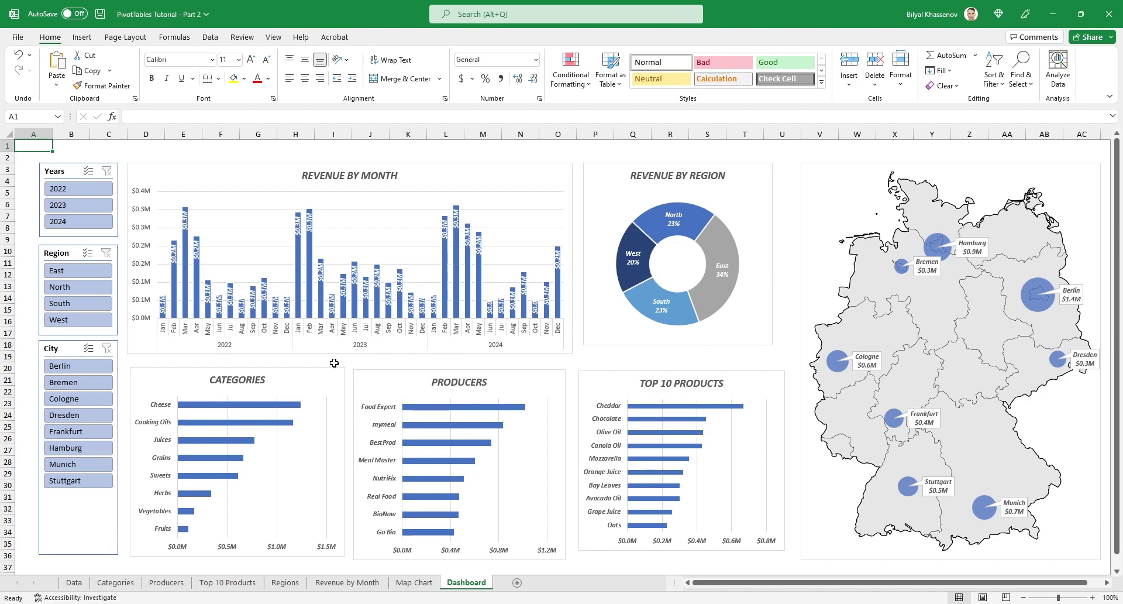
# Apply the Categories chart's 3.82" width to the Producers, Top 10 Products and Revenue by Region charts.
pyautogui.click(314, 373)
pyautogui.click(485, 37)
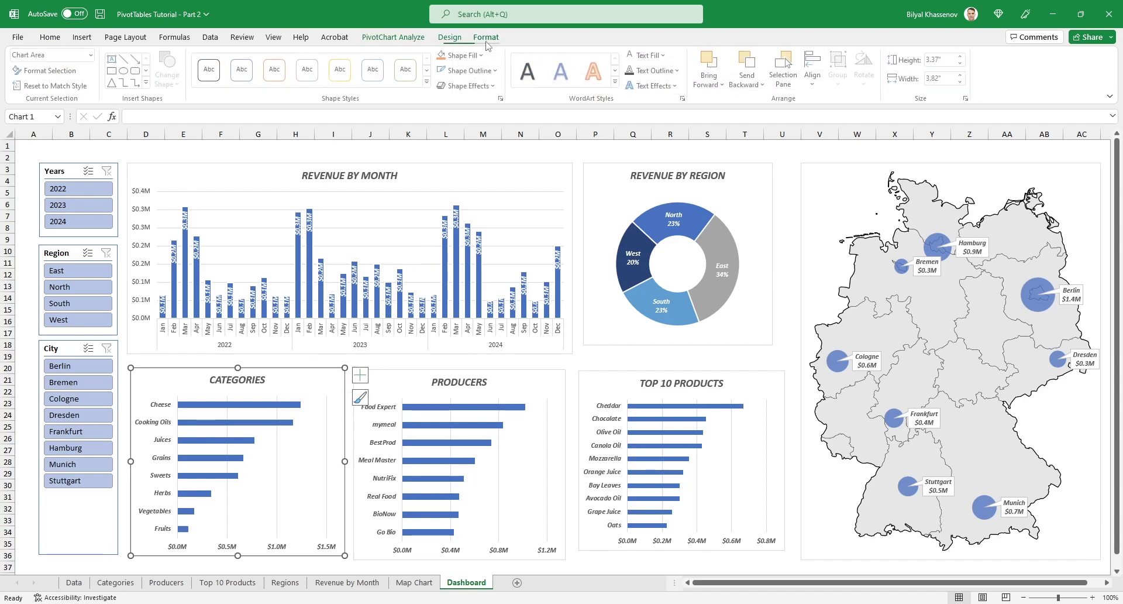
pyautogui.click(946, 80)
pyautogui.hotkey('ctrl', 'c')
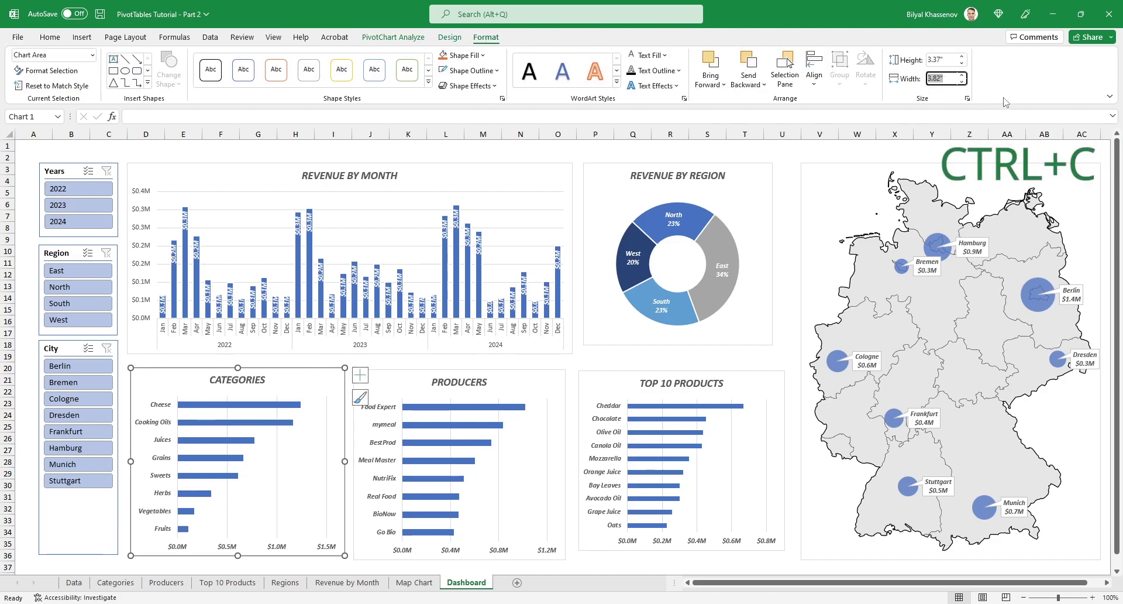
pyautogui.press('shift')
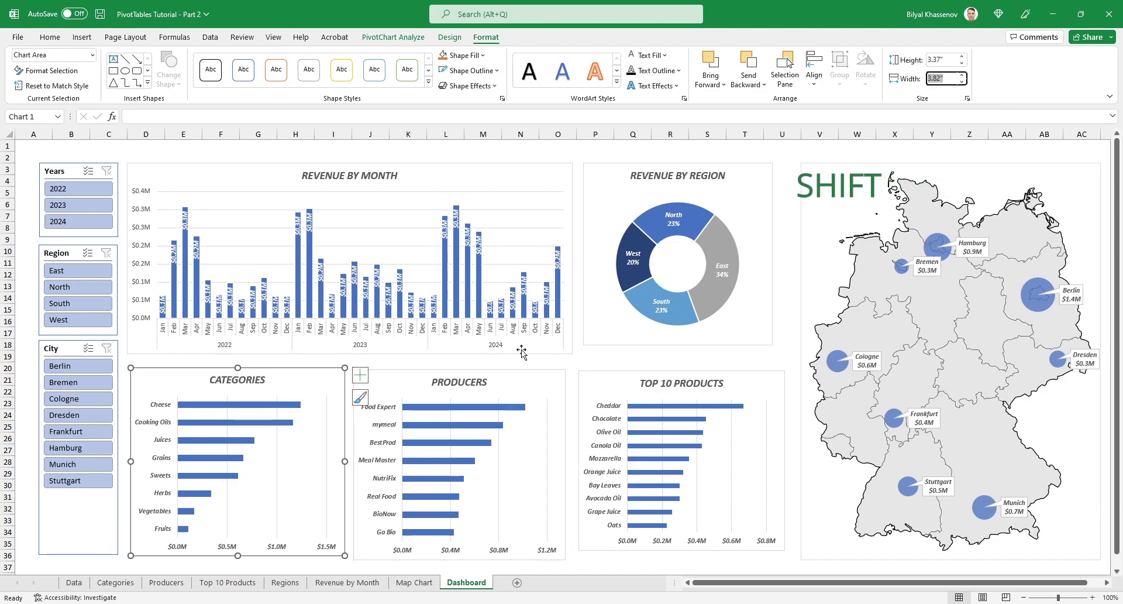
pyautogui.keyDown('shift'); pyautogui.click(527, 375); pyautogui.keyUp('shift')
pyautogui.keyDown('shift'); pyautogui.click(602, 380); pyautogui.keyUp('shift')
pyautogui.keyDown('shift'); pyautogui.click(704, 341); pyautogui.keyUp('shift')
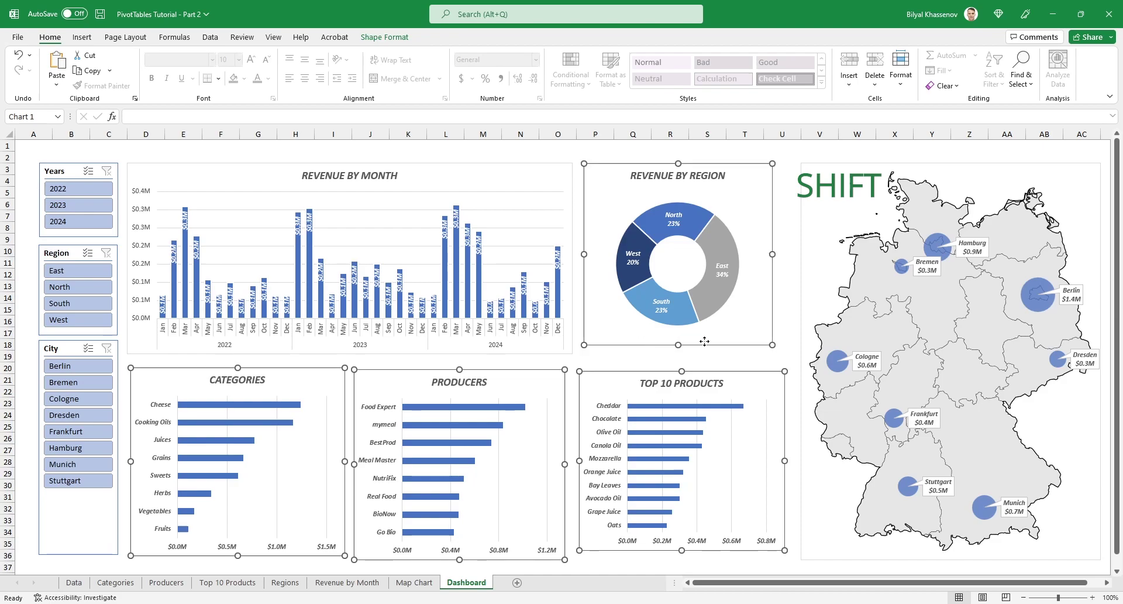
pyautogui.click(385, 37)
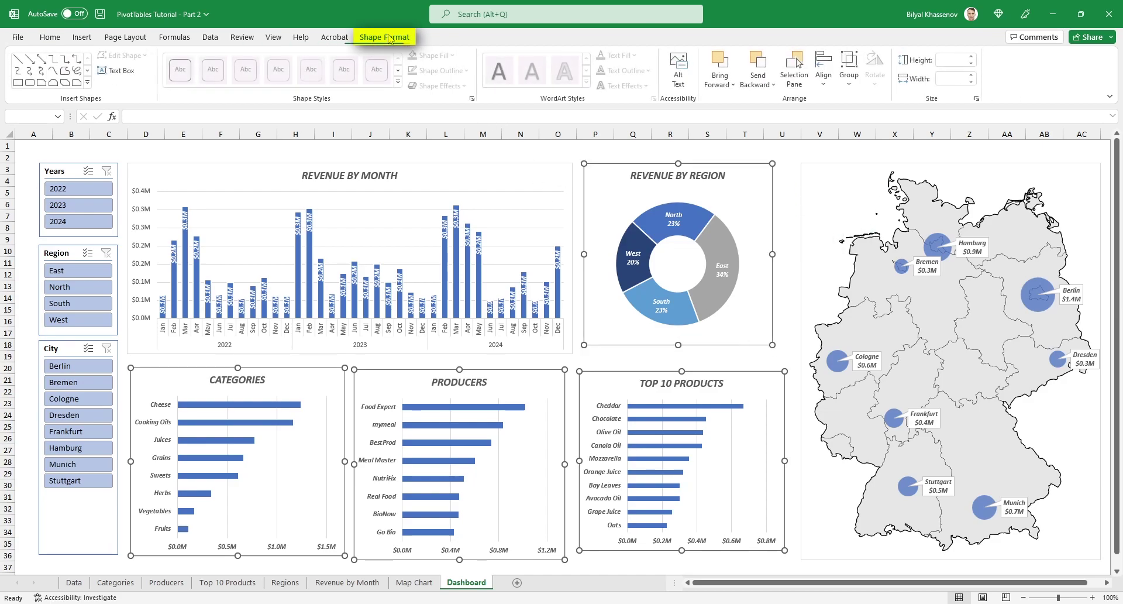
pyautogui.click(953, 79)
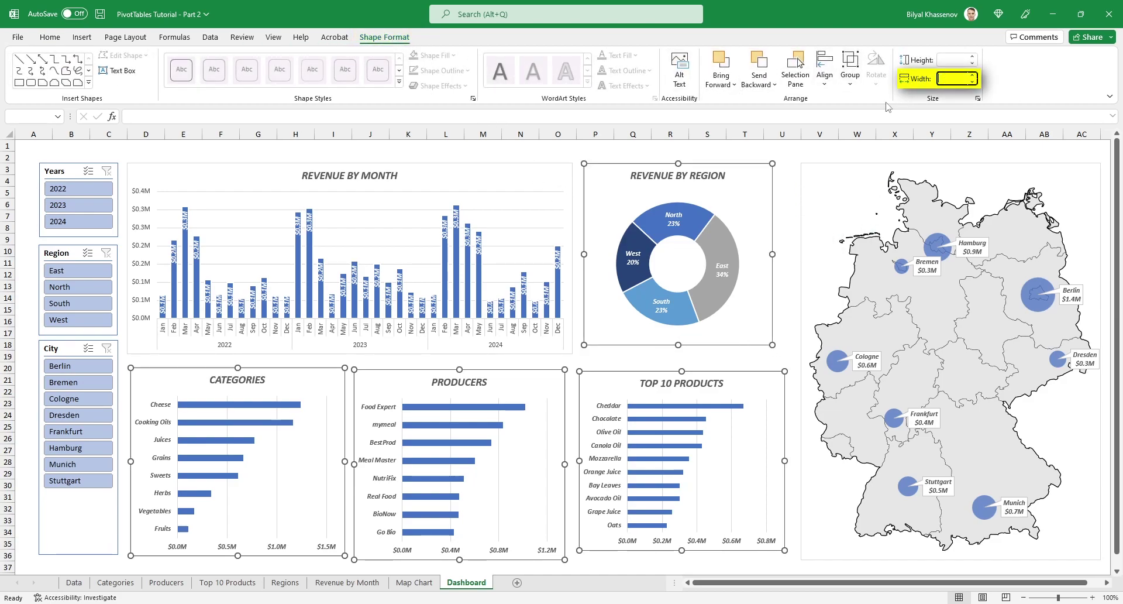
pyautogui.hotkey('ctrl', 'v')
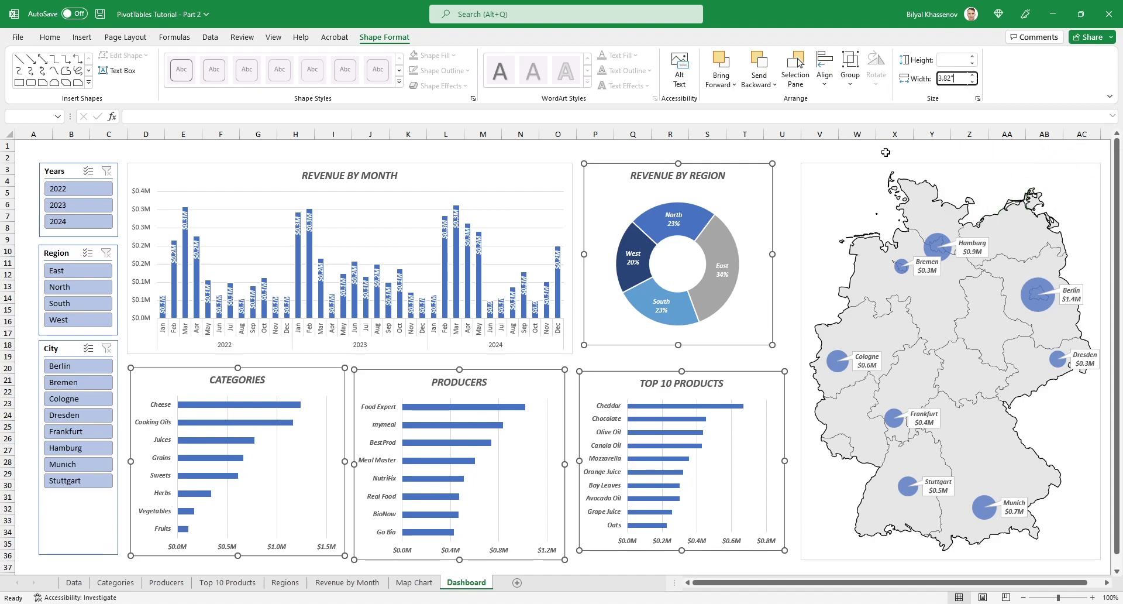
pyautogui.press('Return')
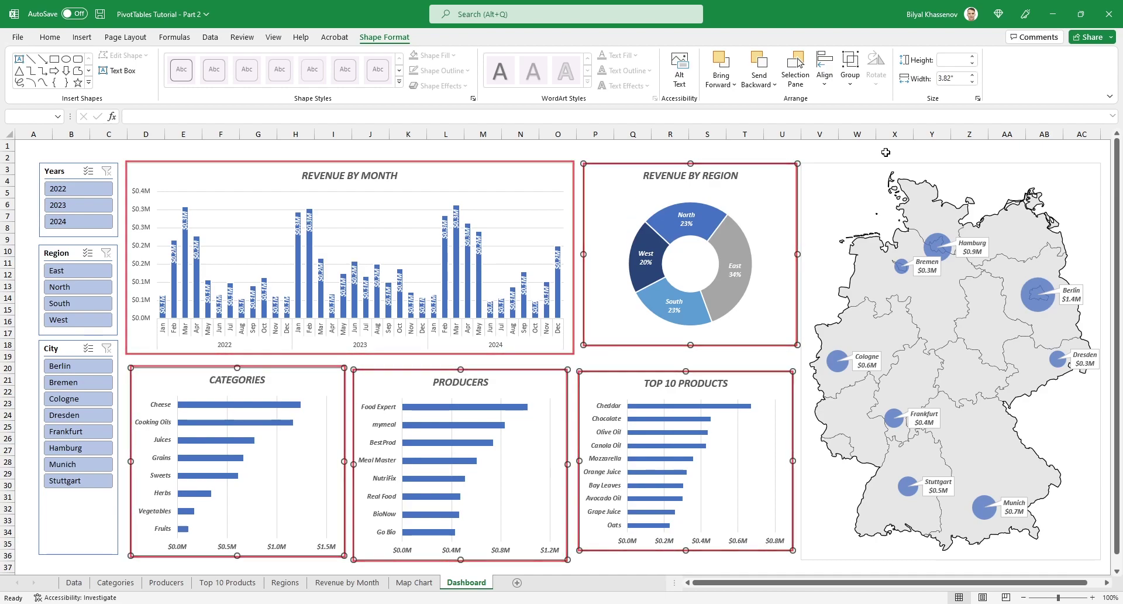
# Keep only the Categories chart selected and stretch its upper edge to a height of about 3.47".
pyautogui.keyDown('ctrl'); pyautogui.click(614, 182); pyautogui.keyUp('ctrl')
pyautogui.keyDown('ctrl'); pyautogui.click(598, 386); pyautogui.keyUp('ctrl')
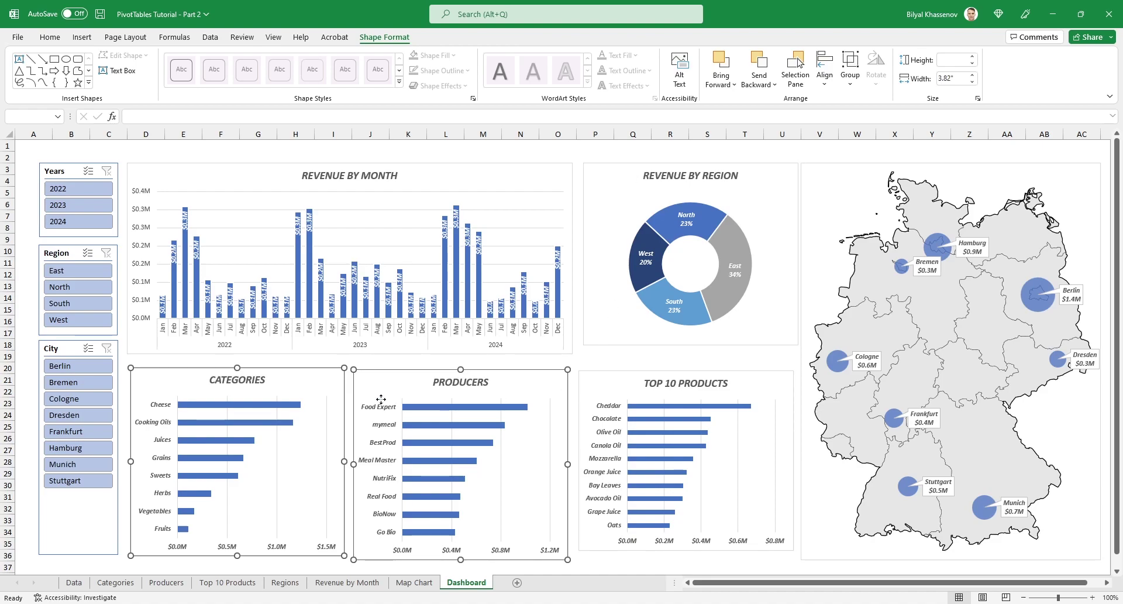
pyautogui.keyDown('ctrl'); pyautogui.click(375, 389); pyautogui.keyUp('ctrl')
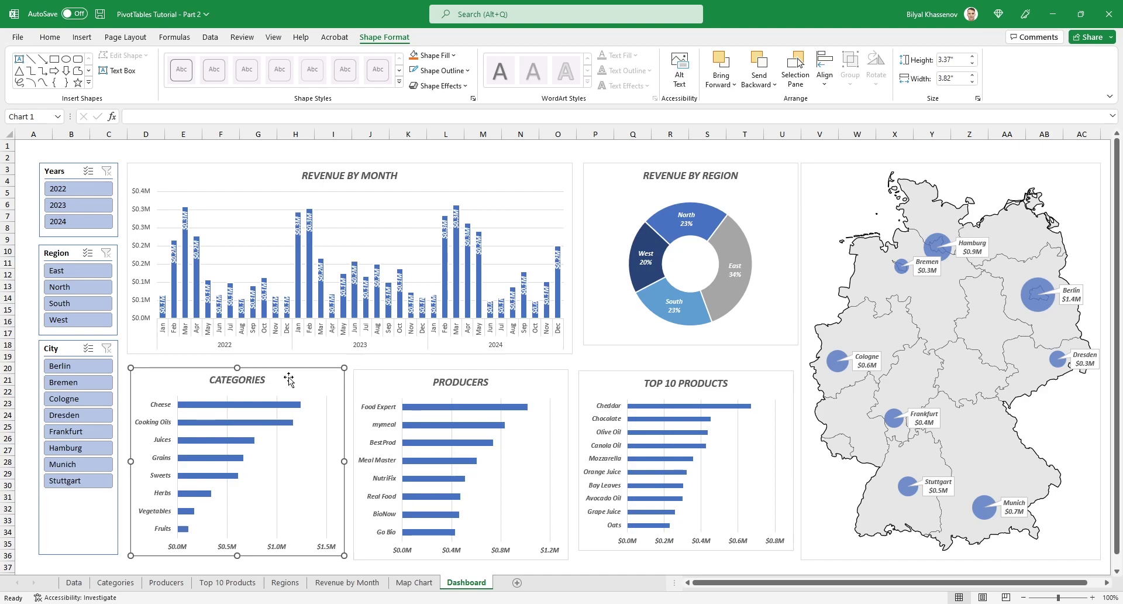
pyautogui.moveTo(238, 368); pyautogui.dragTo(237, 361)
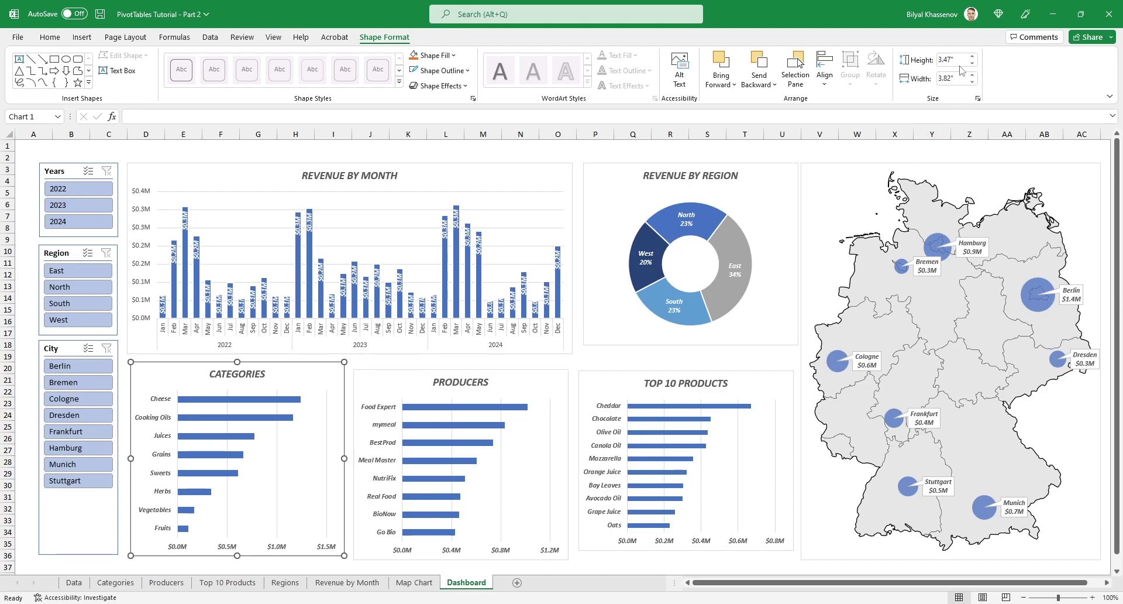
# Apply the 3.47" height to the Categories, Producers, Top 10 Products, Revenue by Region and Revenue by Month charts.
pyautogui.hotkey('ctrl', 'c')
pyautogui.keyDown('ctrl'); pyautogui.click(538, 380); pyautogui.keyUp('ctrl')
pyautogui.keyDown('ctrl'); pyautogui.click(595, 384); pyautogui.keyUp('ctrl')
pyautogui.keyDown('ctrl'); pyautogui.click(591, 280); pyautogui.keyUp('ctrl')
pyautogui.keyDown('ctrl'); pyautogui.click(533, 210); pyautogui.keyUp('ctrl')
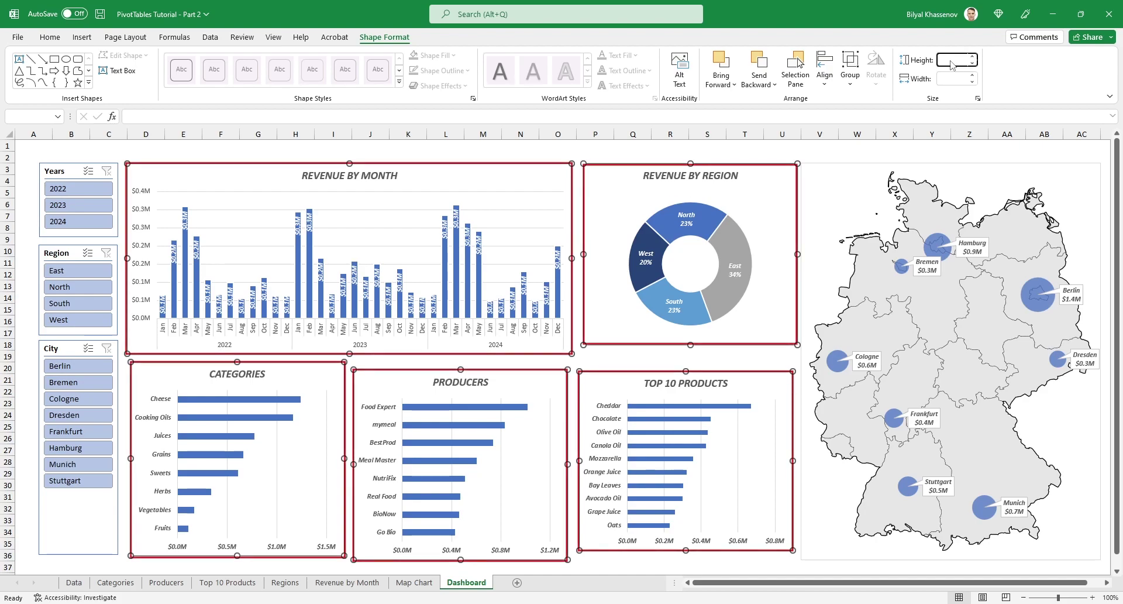
pyautogui.hotkey('ctrl', 'v')
pyautogui.press('Return')
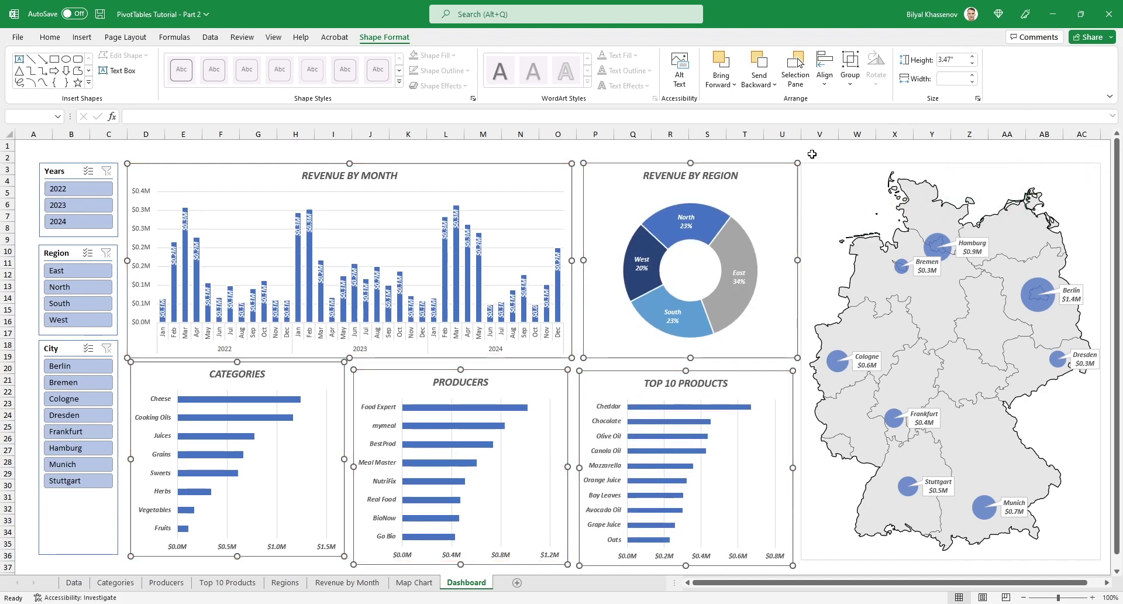
# Distribute the City slicer, Categories, Producers, Top 10 Products and Germany map charts horizontally and align their lower edges.
pyautogui.keyDown('ctrl'); pyautogui.click(813, 170); pyautogui.keyUp('ctrl')
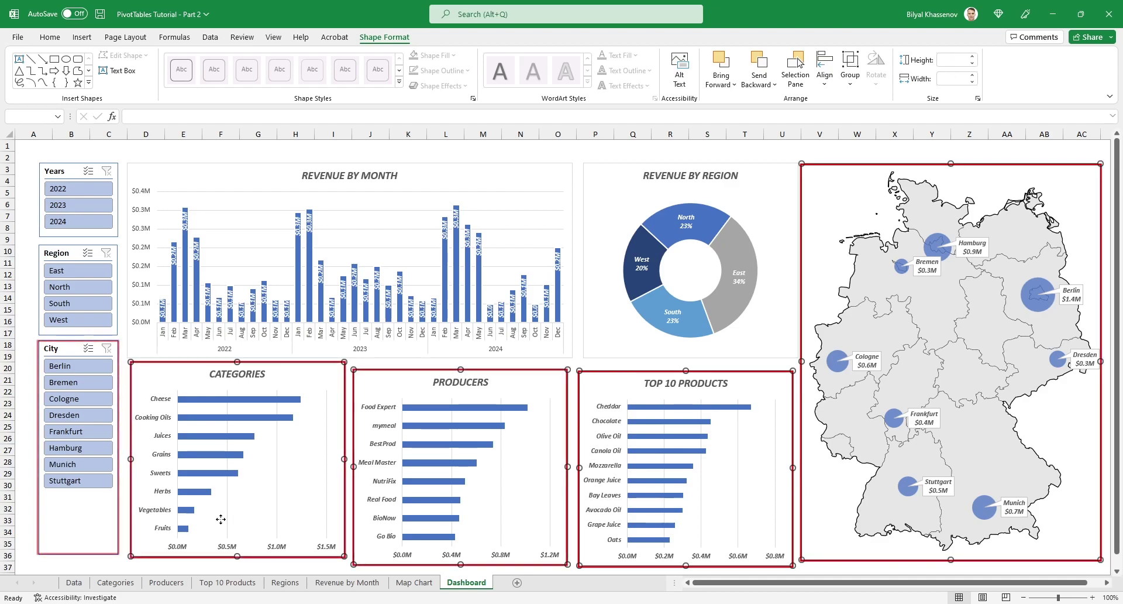
pyautogui.keyDown('ctrl'); pyautogui.click(89, 528); pyautogui.keyUp('ctrl')
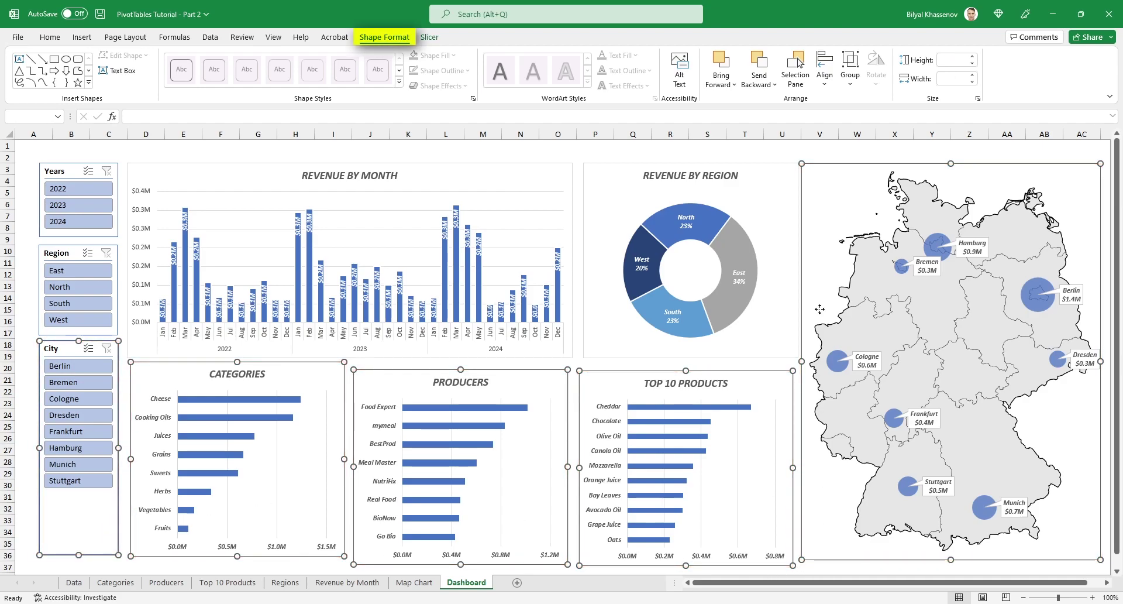
pyautogui.click(824, 69)
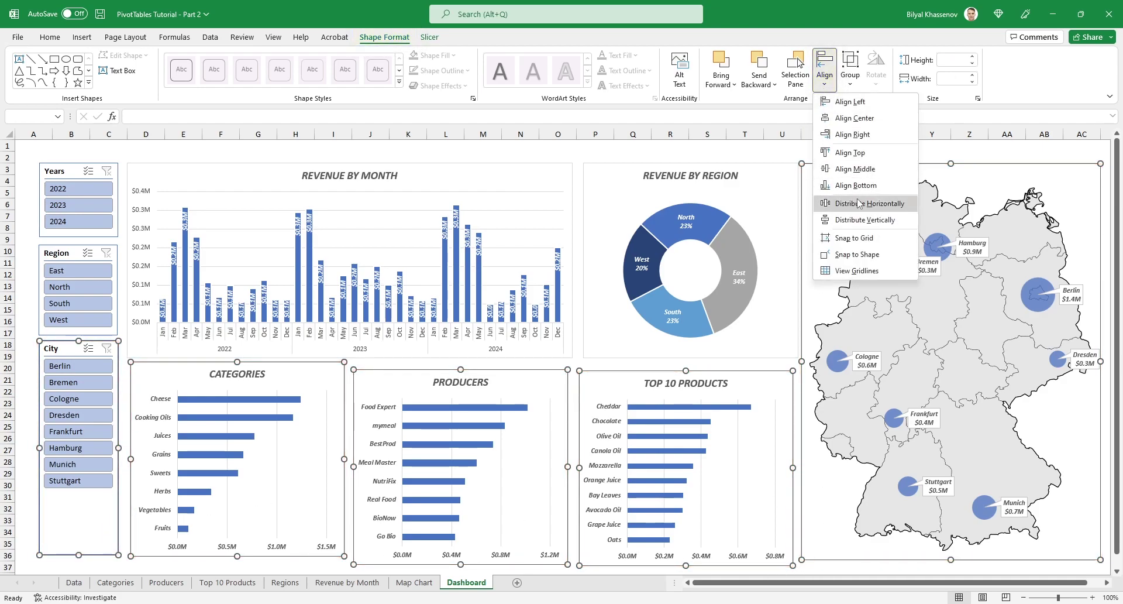
pyautogui.click(858, 202)
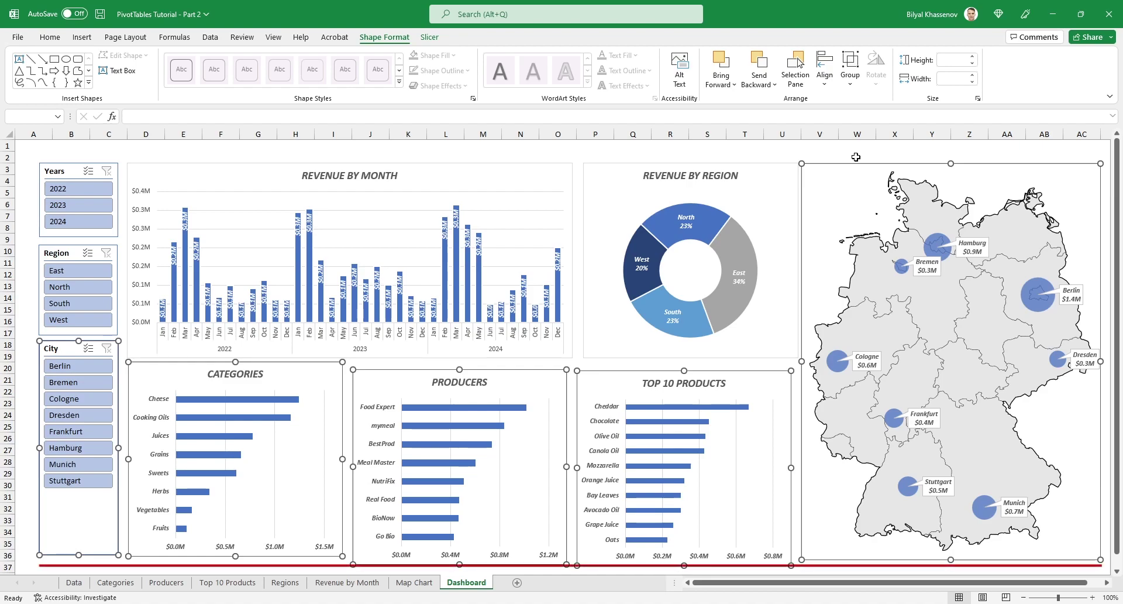
pyautogui.click(824, 69)
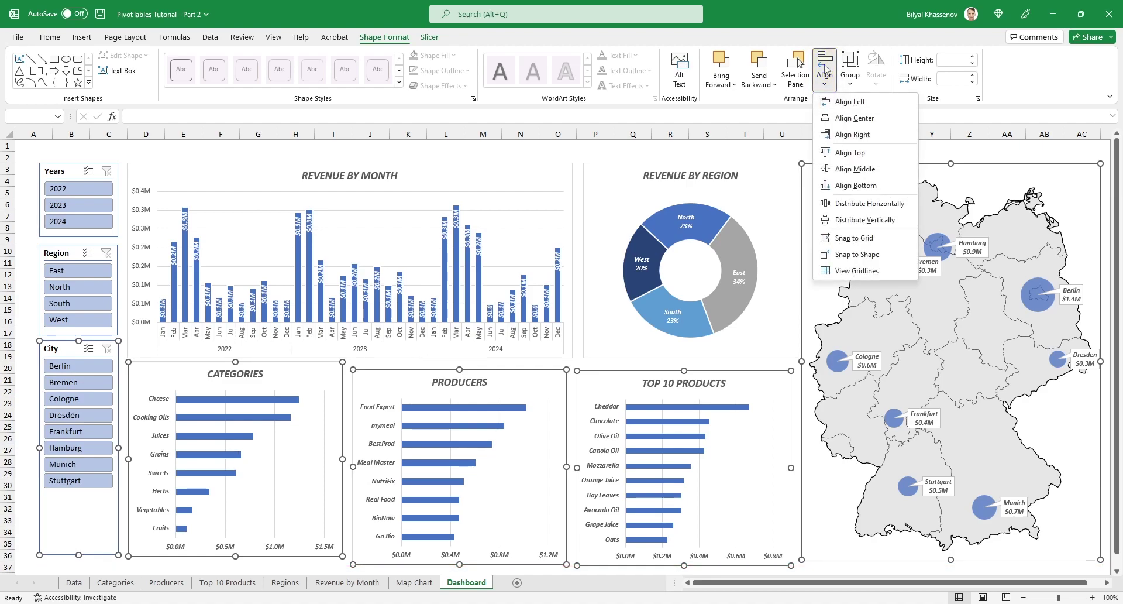
pyautogui.click(883, 185)
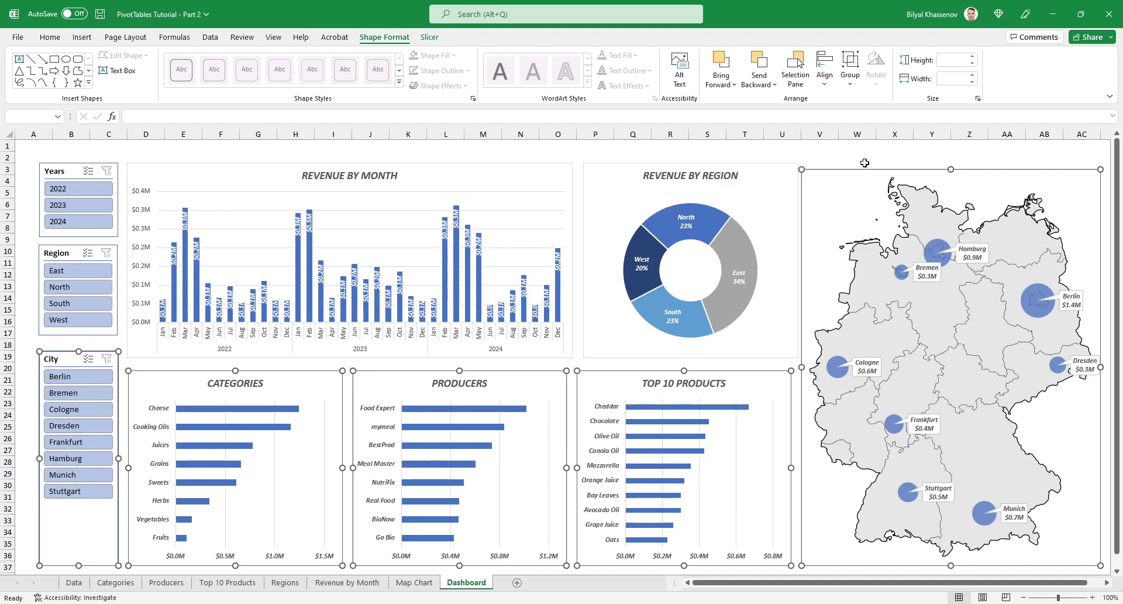
# Turn on Snap to Shape and move the Revenue by Region chart into alignment with the Top 10 Products chart and the map.
pyautogui.click(792, 167)
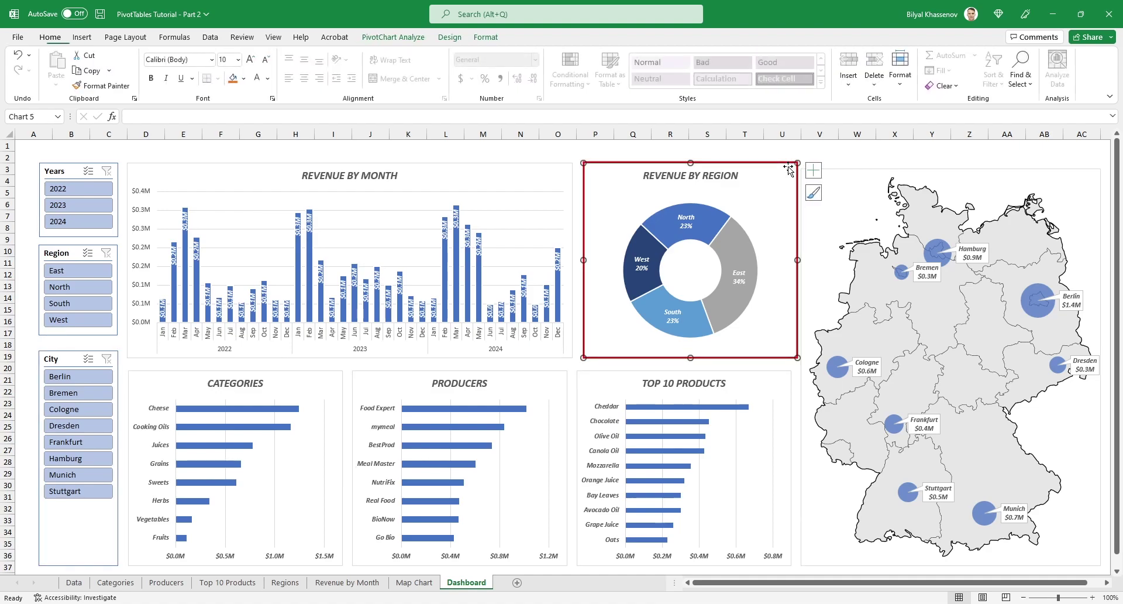
pyautogui.click(486, 37)
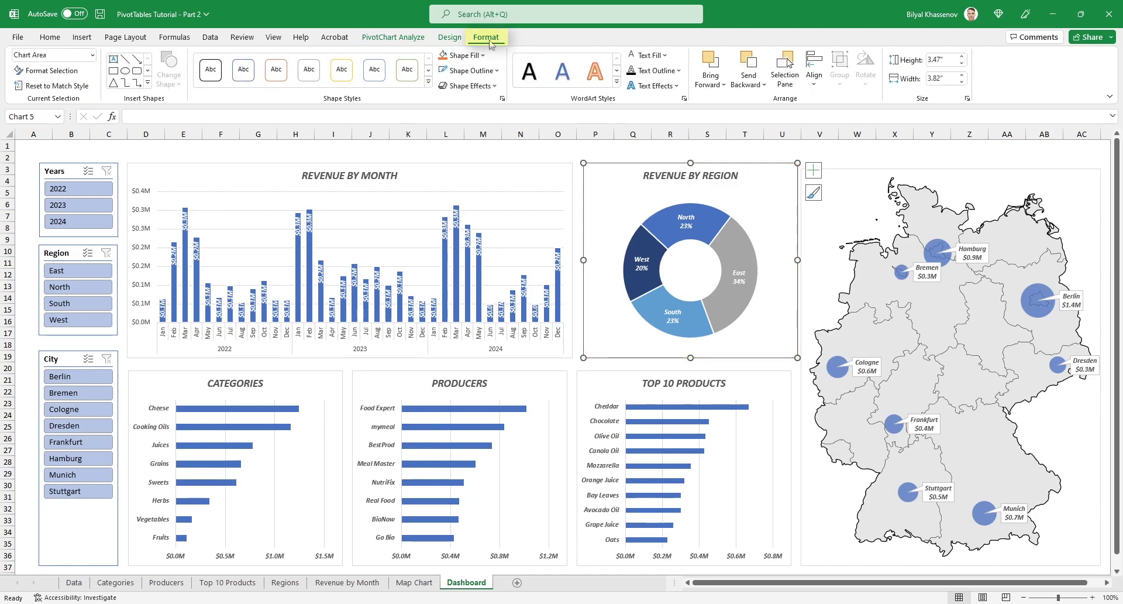
pyautogui.click(814, 87)
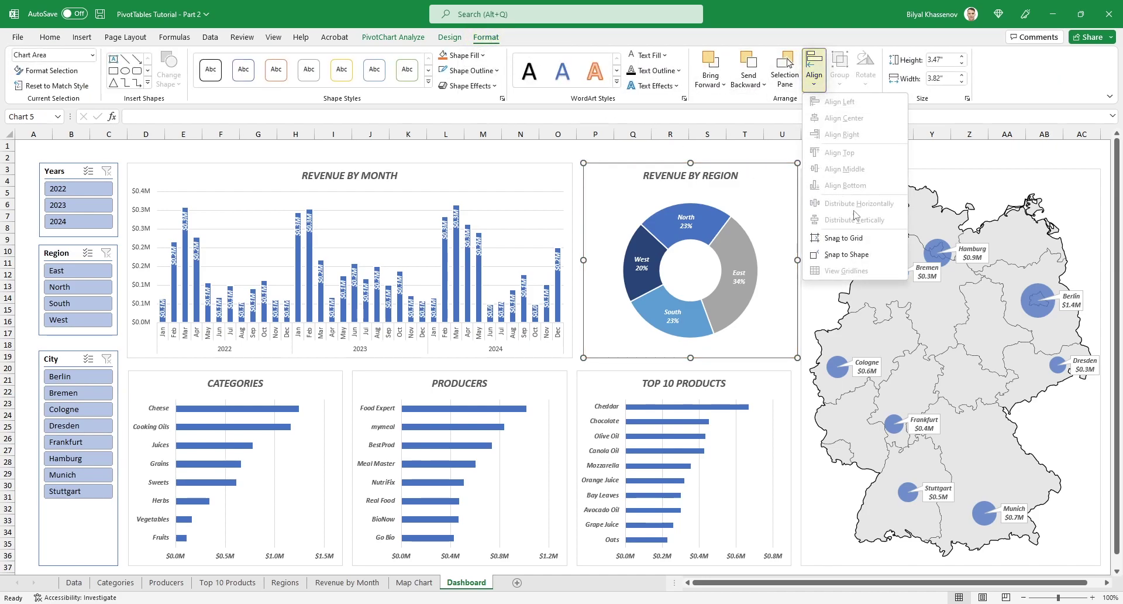
pyautogui.click(890, 255)
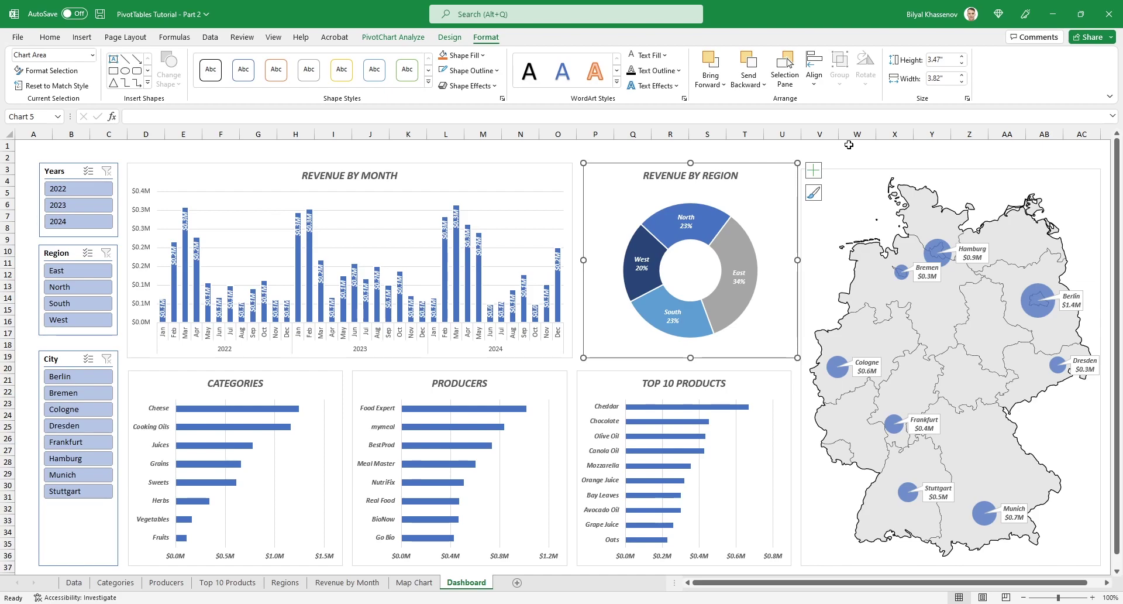
pyautogui.moveTo(771, 163); pyautogui.dragTo(764, 167)
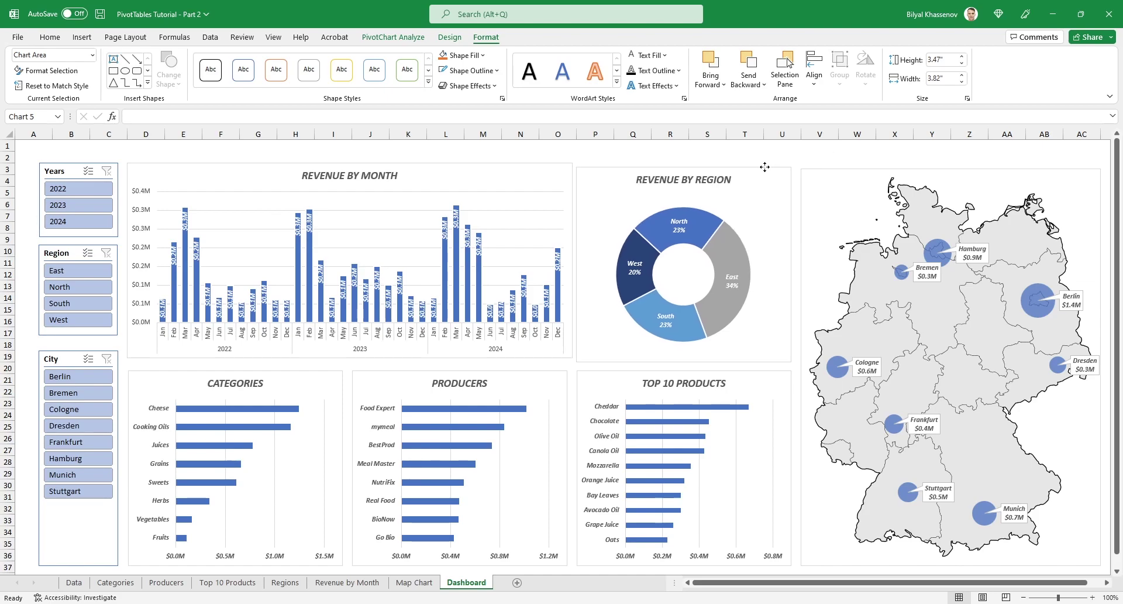
# Level the Revenue by Month chart with Revenue by Region and fit its width to the Categories and Producers charts below.
pyautogui.click(506, 151)
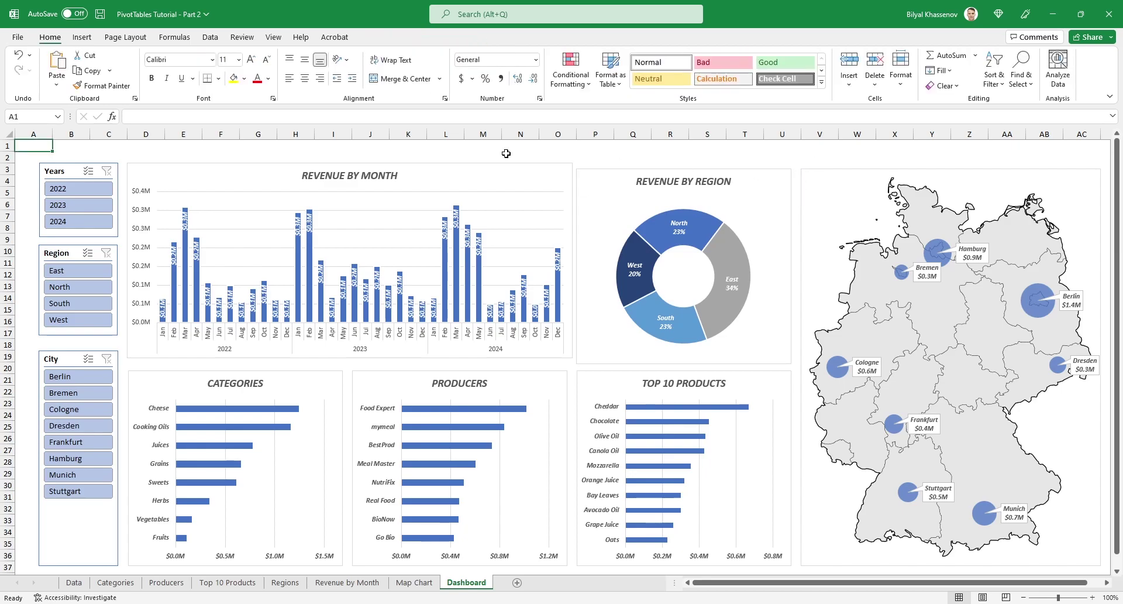
pyautogui.moveTo(496, 162); pyautogui.dragTo(493, 167)
pyautogui.scroll(4, 579, 238)
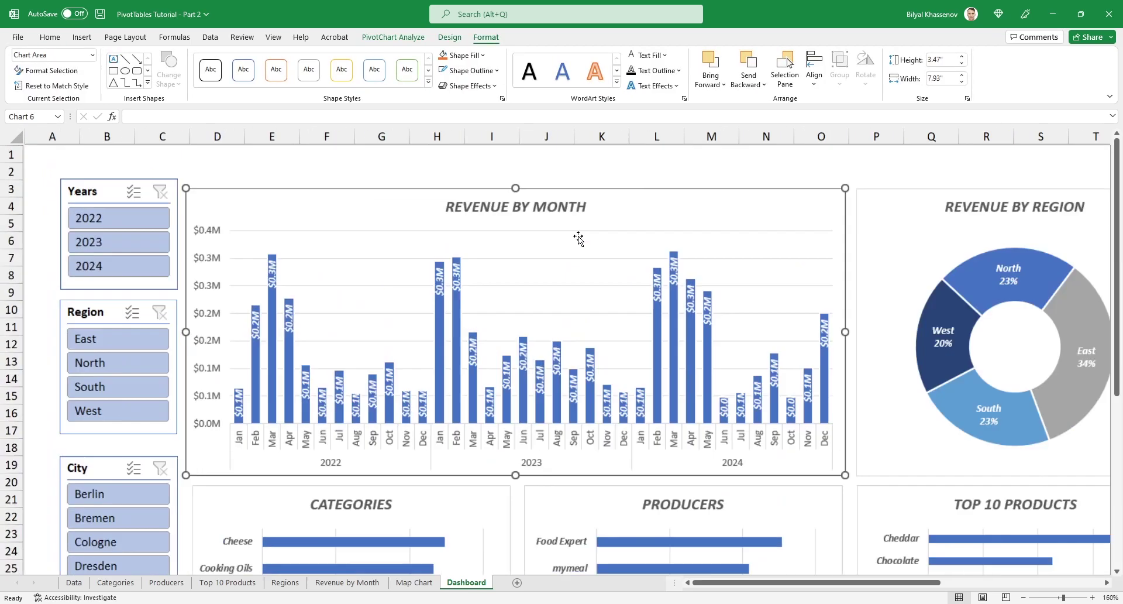
pyautogui.click(766, 171)
pyautogui.scroll(-4, 765, 171)
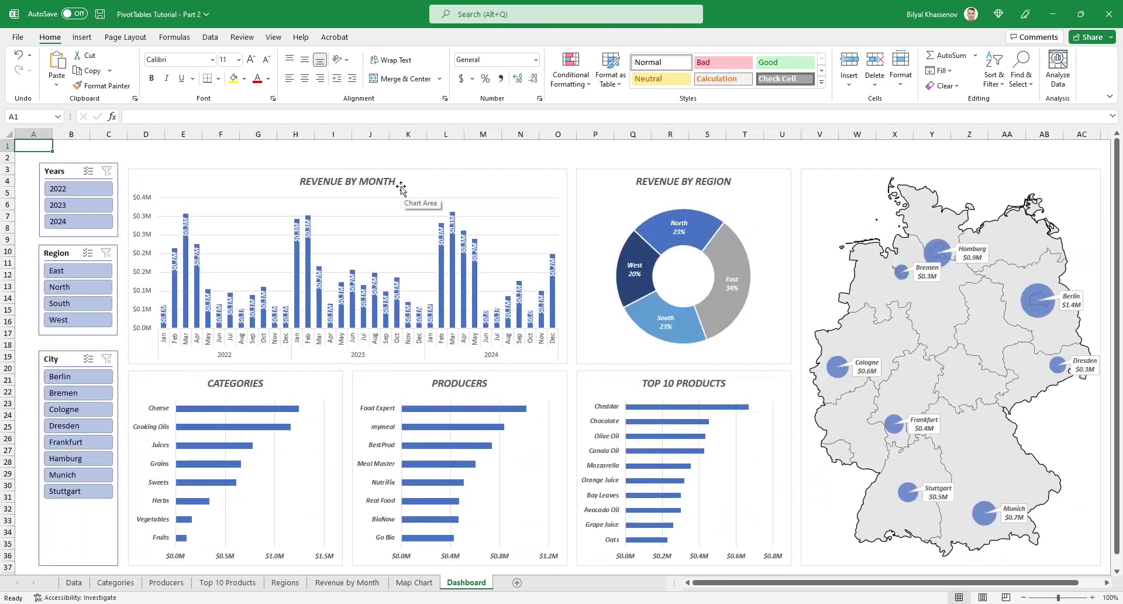
# Move the Years slicer level with the upper edge of the Revenue by Month chart and place the Region slicer just below it.
pyautogui.click(41, 165)
pyautogui.scroll(4, 40, 152)
pyautogui.scroll(-6, 150, 348)
pyautogui.scroll(5, 103, 187)
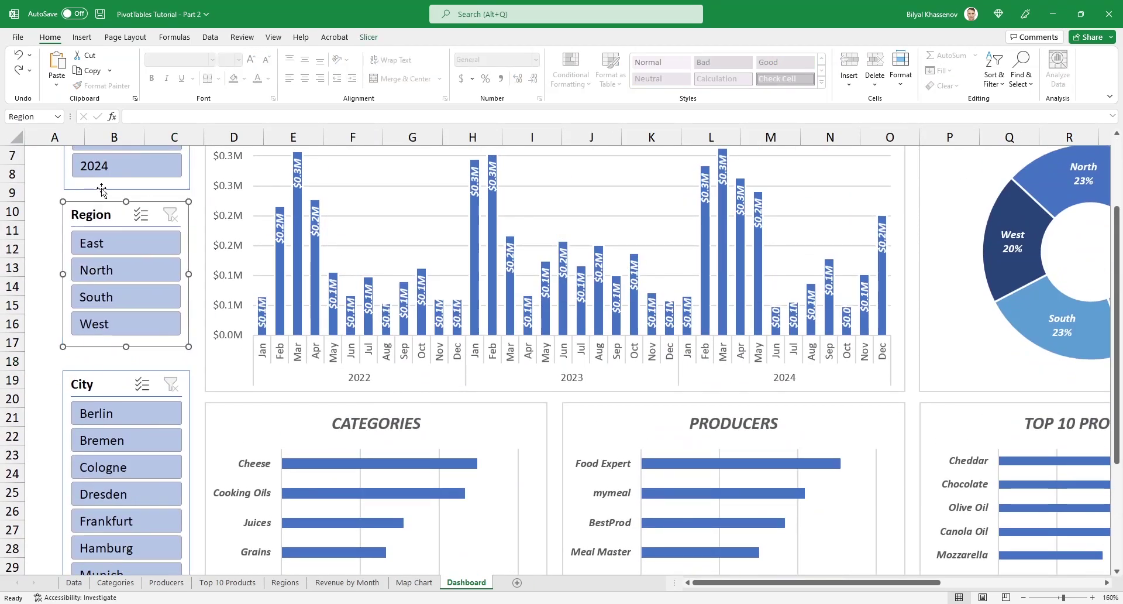
pyautogui.scroll(2, 103, 188)
pyautogui.moveTo(91, 326); pyautogui.dragTo(113, 326)
# Extend the City slicer's upper edge toward the Region slicer and distribute the Years, Region and City slicers vertically.
pyautogui.keyDown('ctrl'); pyautogui.click(120, 474); pyautogui.keyUp('ctrl')
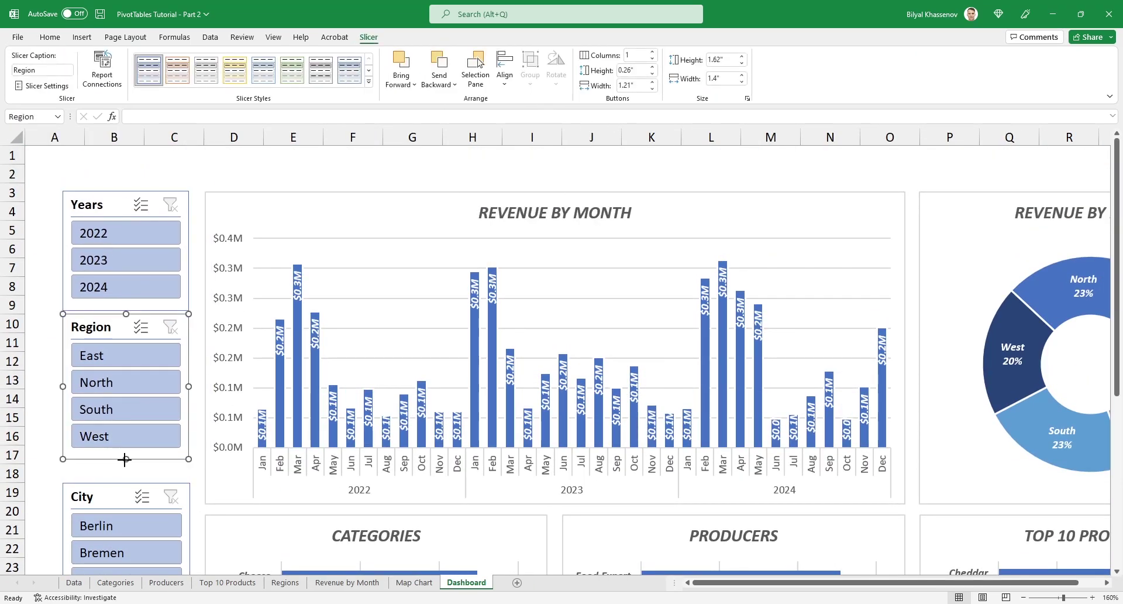
pyautogui.click(505, 68)
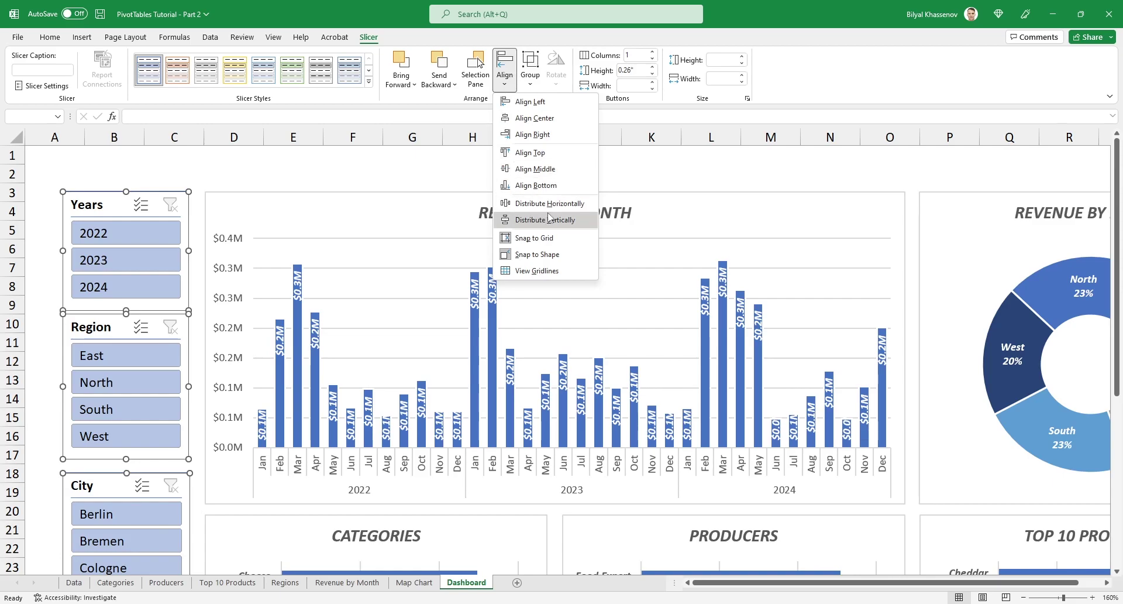
pyautogui.click(532, 219)
pyautogui.press('Escape')
pyautogui.scroll(-4, 346, 289)
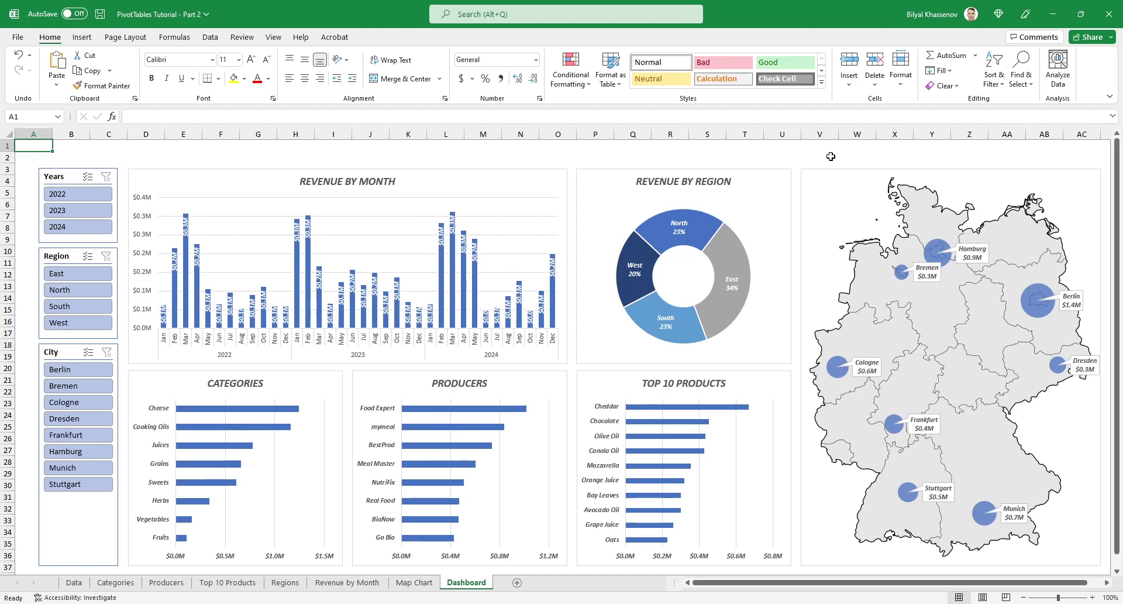
# Select all charts and slicers and shift them together slightly up and left toward cell A1.
pyautogui.click(775, 173)
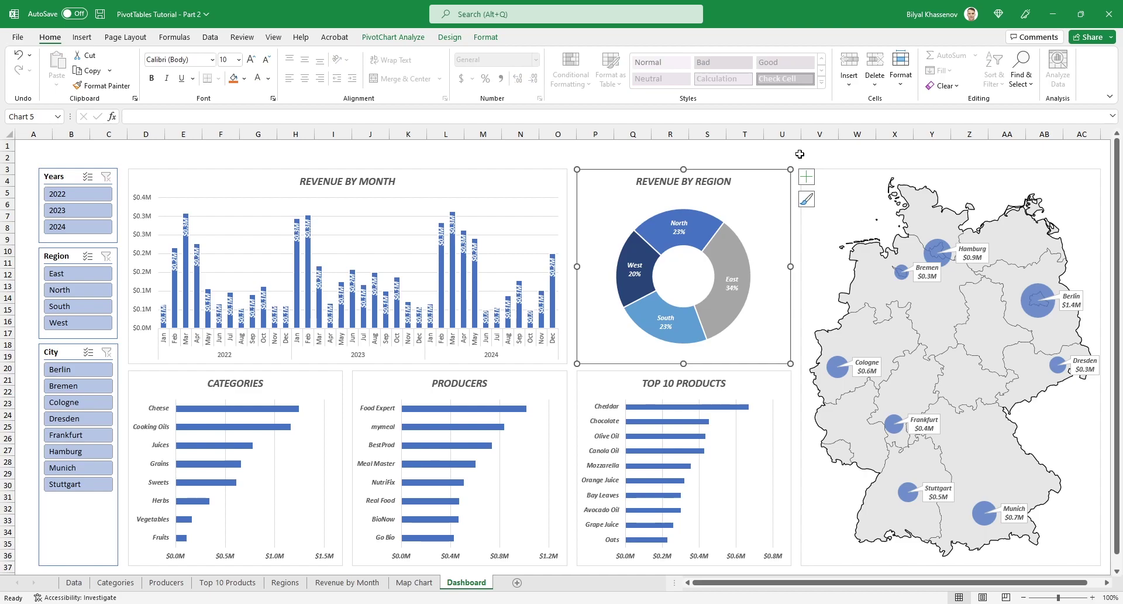
pyautogui.hotkey('ctrl', 'a')
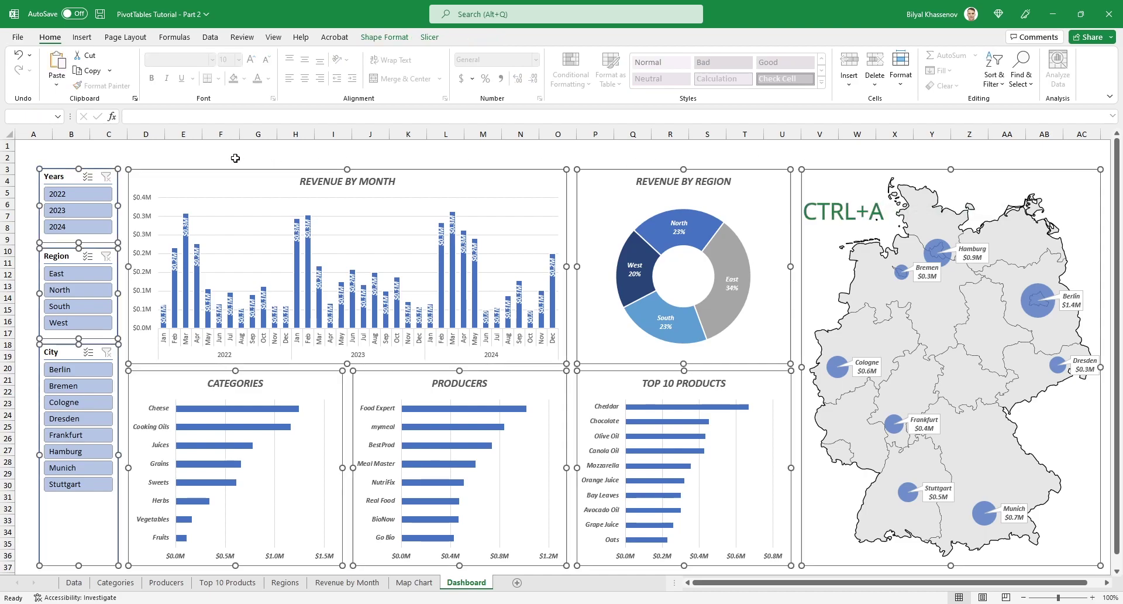
pyautogui.moveTo(235, 158); pyautogui.dragTo(216, 161)
pyautogui.click(33, 148)
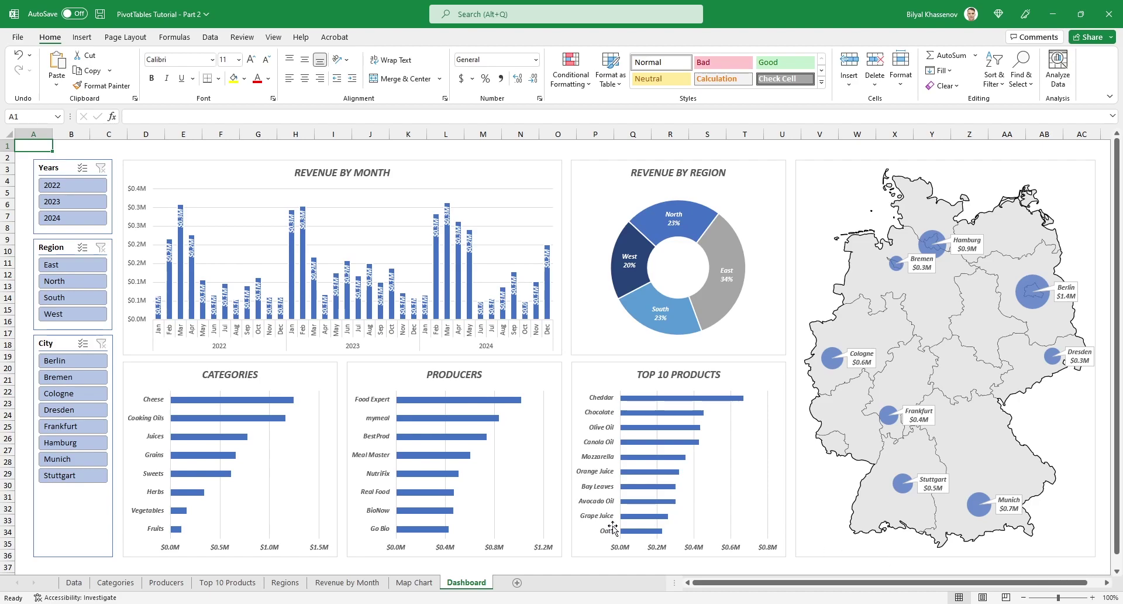
# Filter the City slicer to Frankfurt, Hamburg and Munich, try moving the slicer by its header, and undo the move.
pyautogui.moveTo(70, 377); pyautogui.dragTo(70, 410)
pyautogui.moveTo(71, 461); pyautogui.dragTo(71, 426)
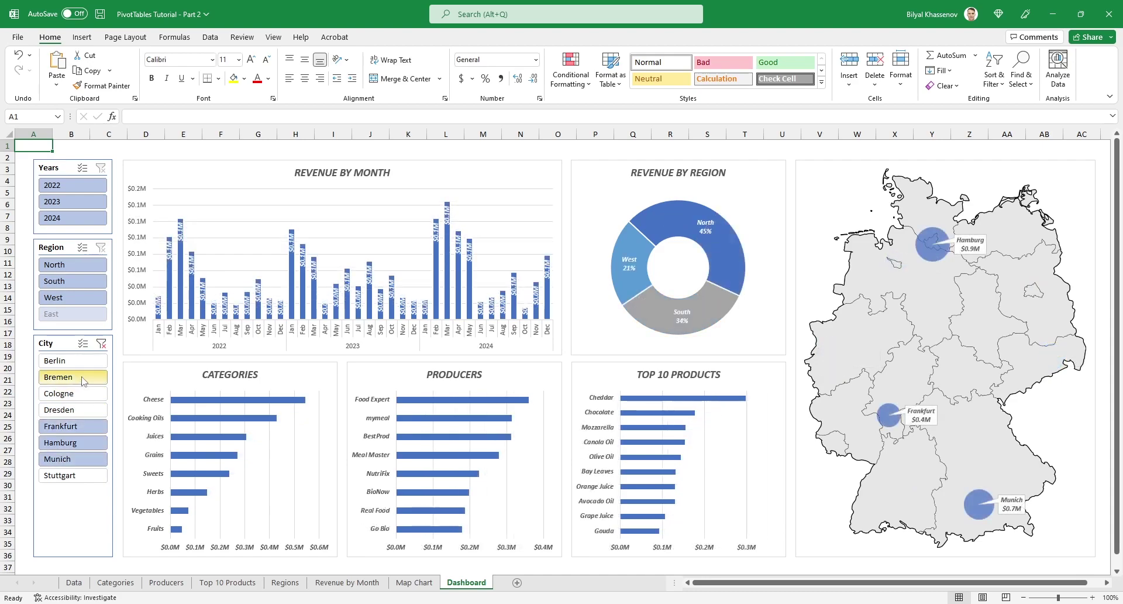
pyautogui.moveTo(69, 349); pyautogui.dragTo(83, 370)
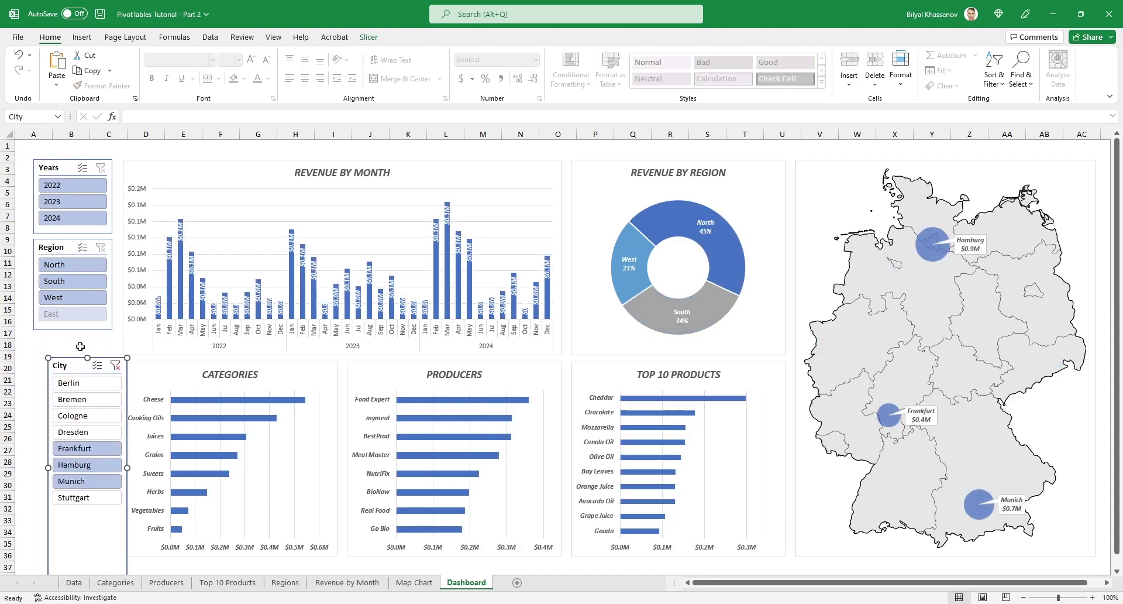
pyautogui.click(18, 54)
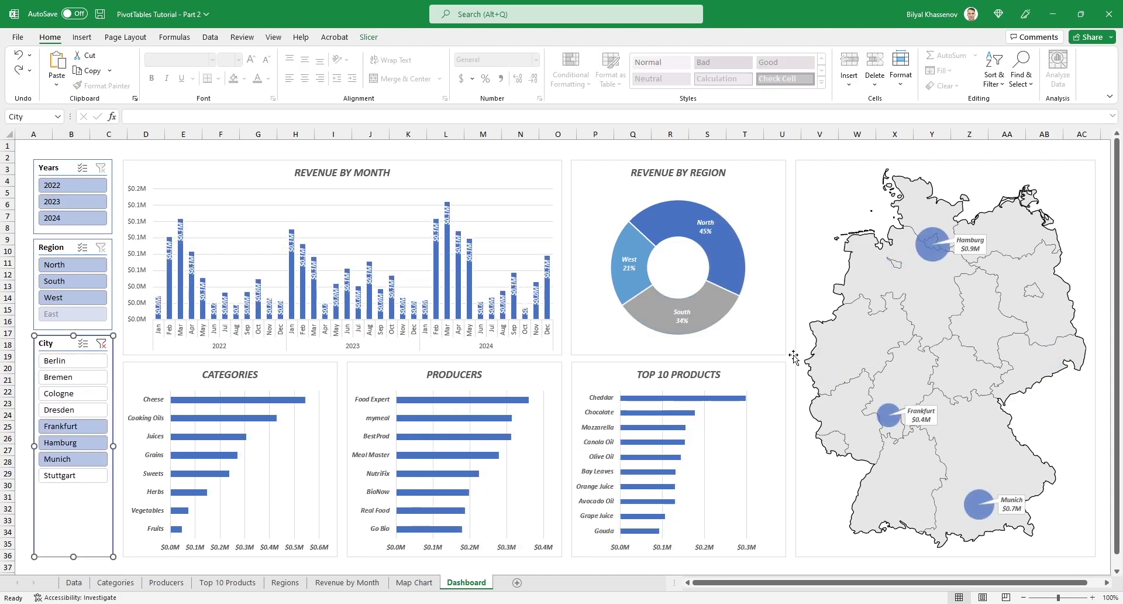
pyautogui.press('Escape')
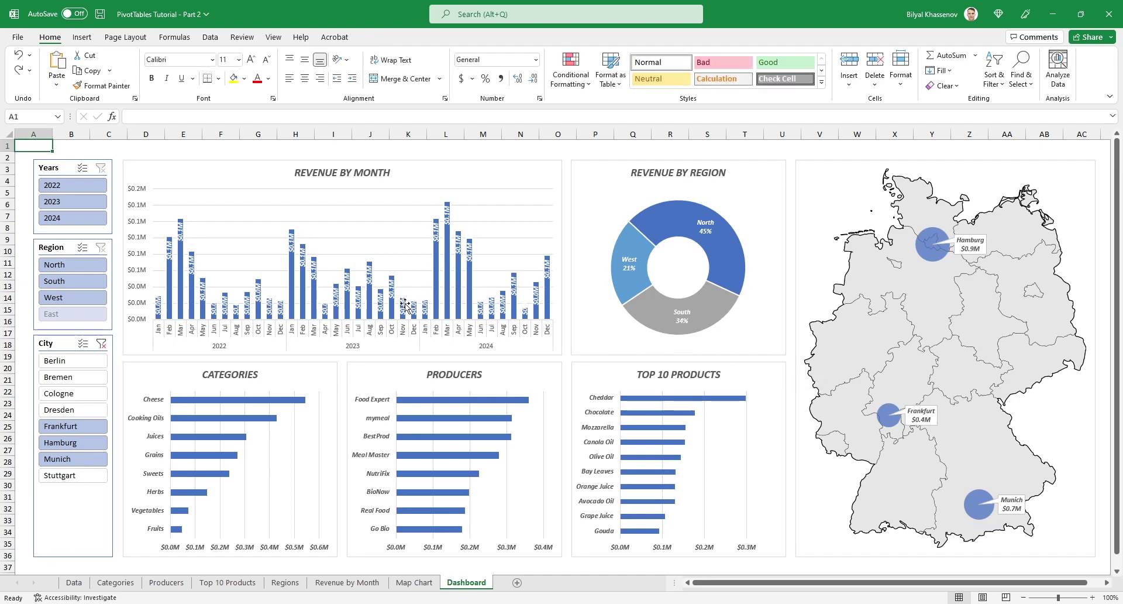
# Disable resizing and moving for the Years, Region and City slicers.
pyautogui.click(55, 168)
pyautogui.keyDown('ctrl'); pyautogui.click(55, 246); pyautogui.keyUp('ctrl')
pyautogui.keyDown('ctrl'); pyautogui.click(56, 343); pyautogui.keyUp('ctrl')
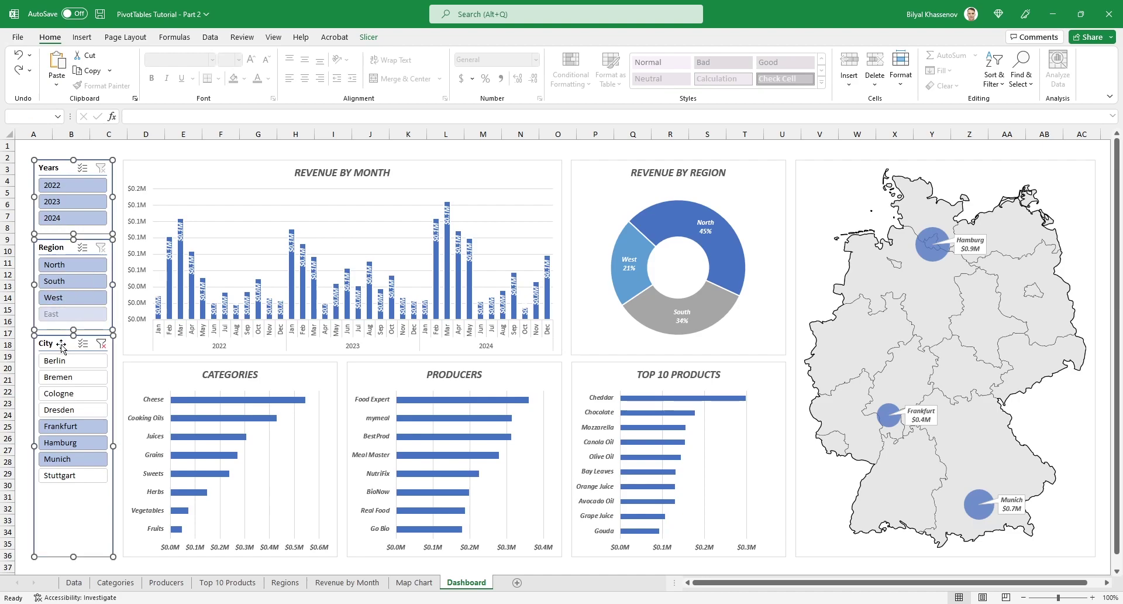
pyautogui.rightClick(63, 347)
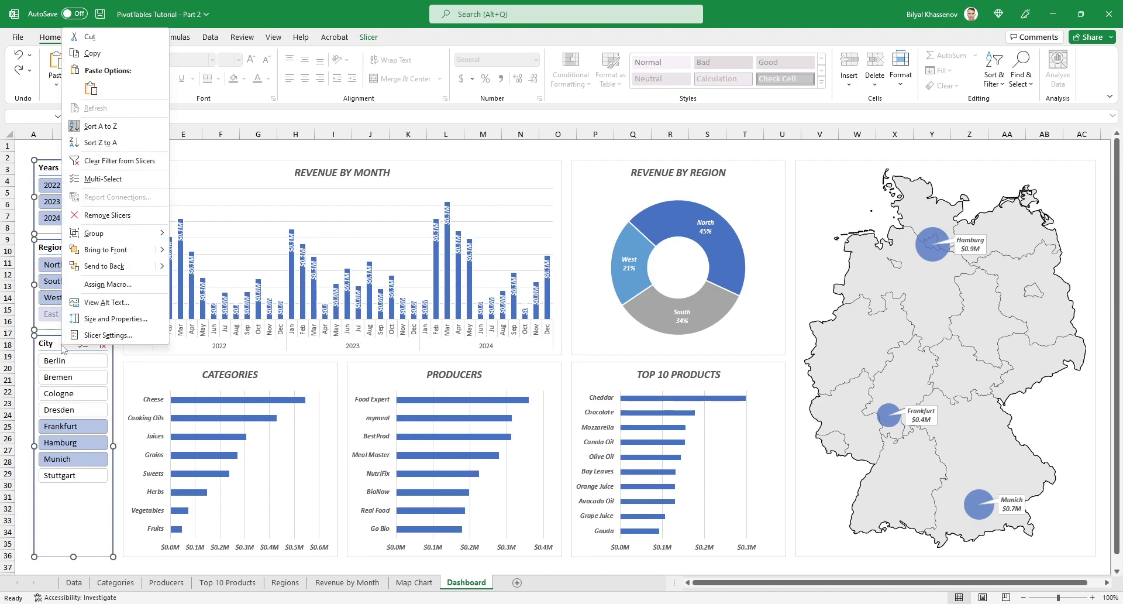
pyautogui.click(103, 321)
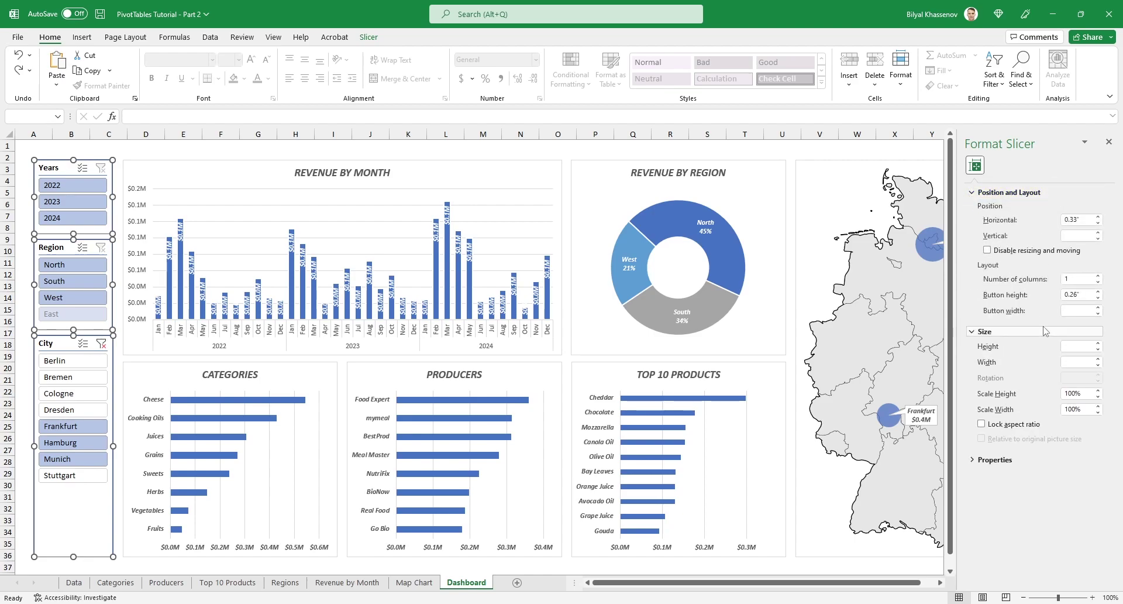
pyautogui.click(989, 250)
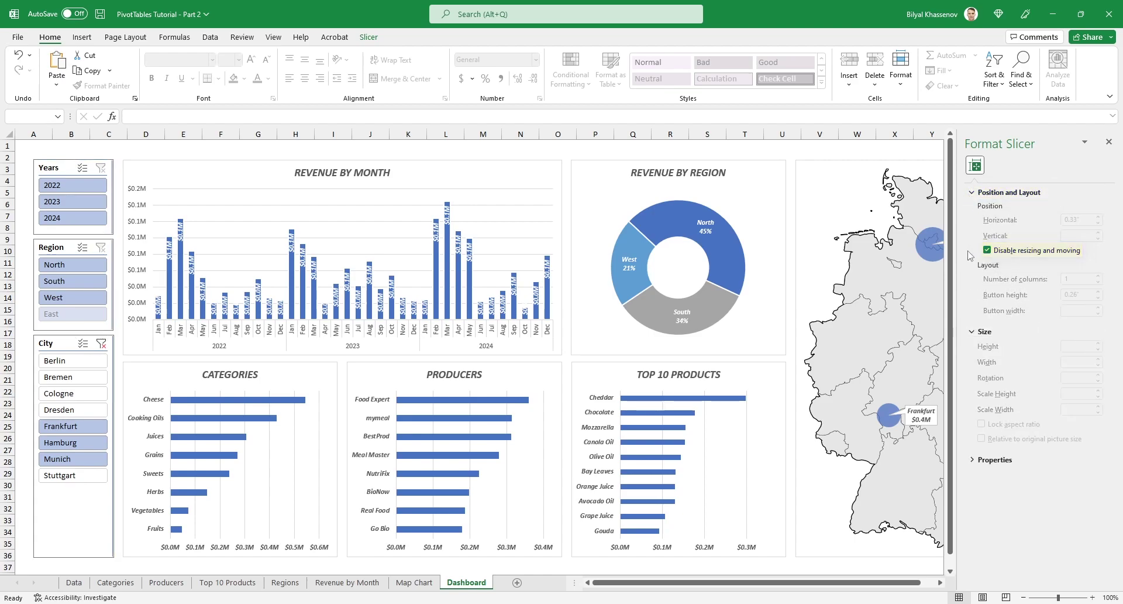
pyautogui.click(1109, 141)
pyautogui.press('Escape')
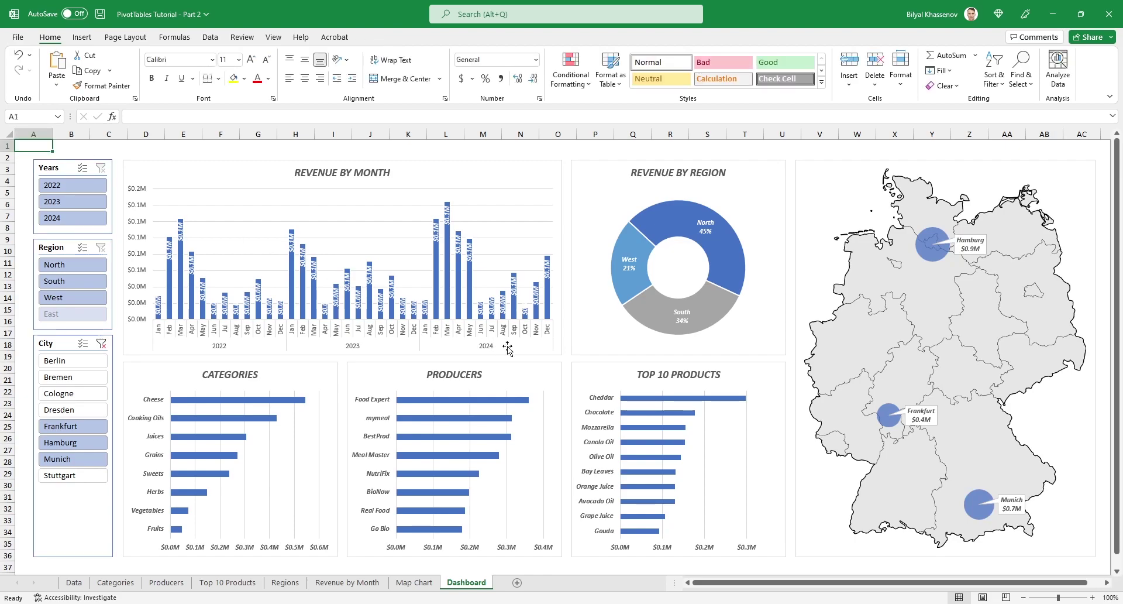
# Test the locked City slicer by filtering from Berlin through Frankfurt, and clear its filter.
pyautogui.moveTo(58, 360); pyautogui.dragTo(59, 425)
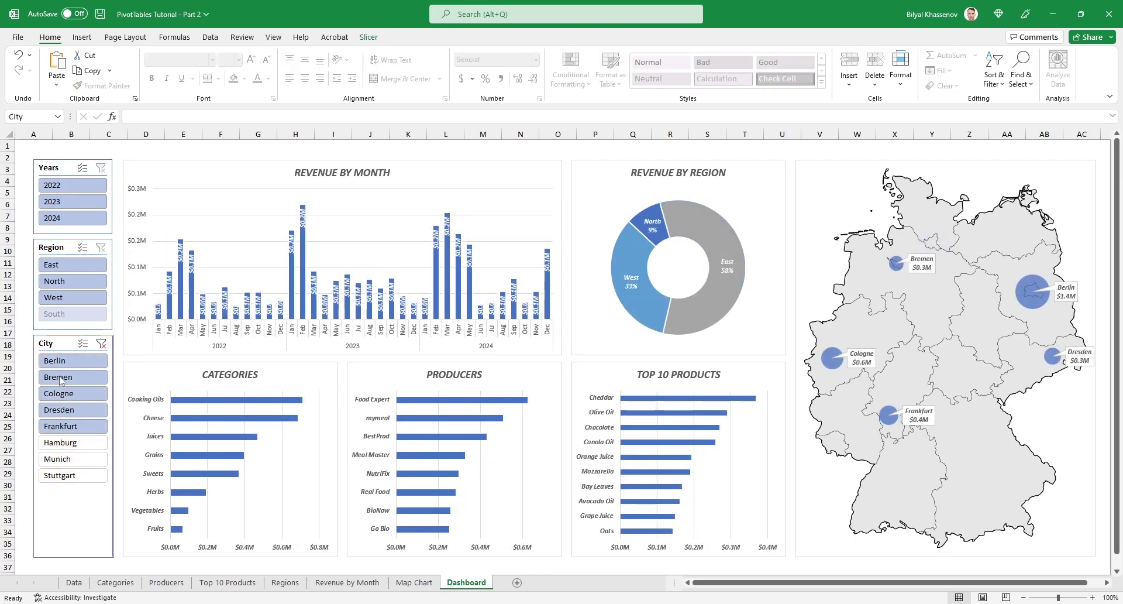
pyautogui.click(101, 343)
pyautogui.press('Escape')
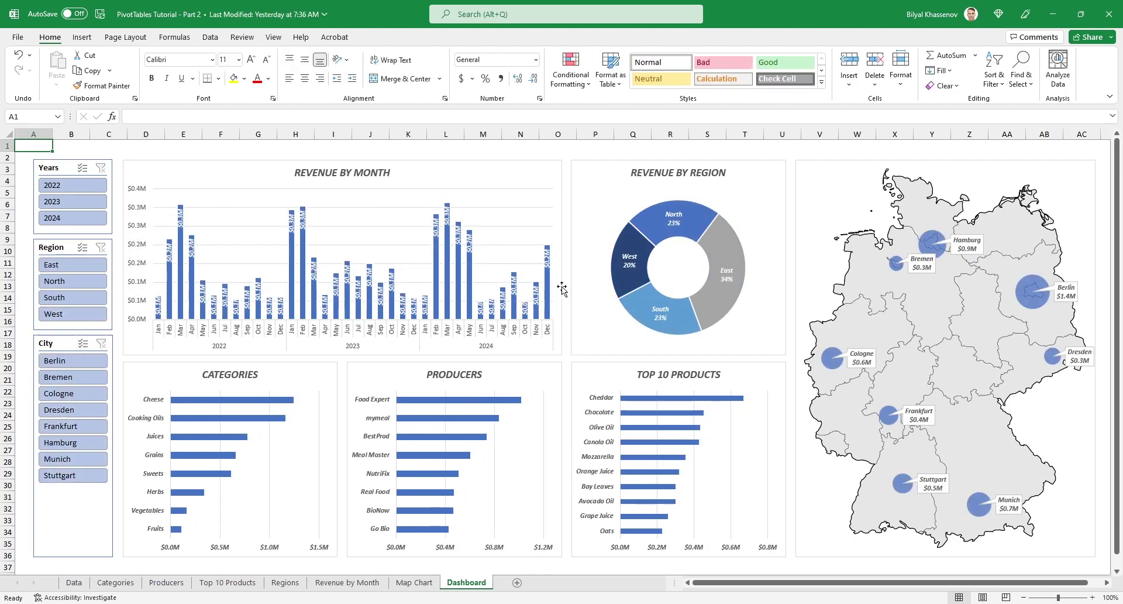
# Hide all sheets from Data through Map Chart, leaving only the Dashboard sheet.
pyautogui.click(414, 582)
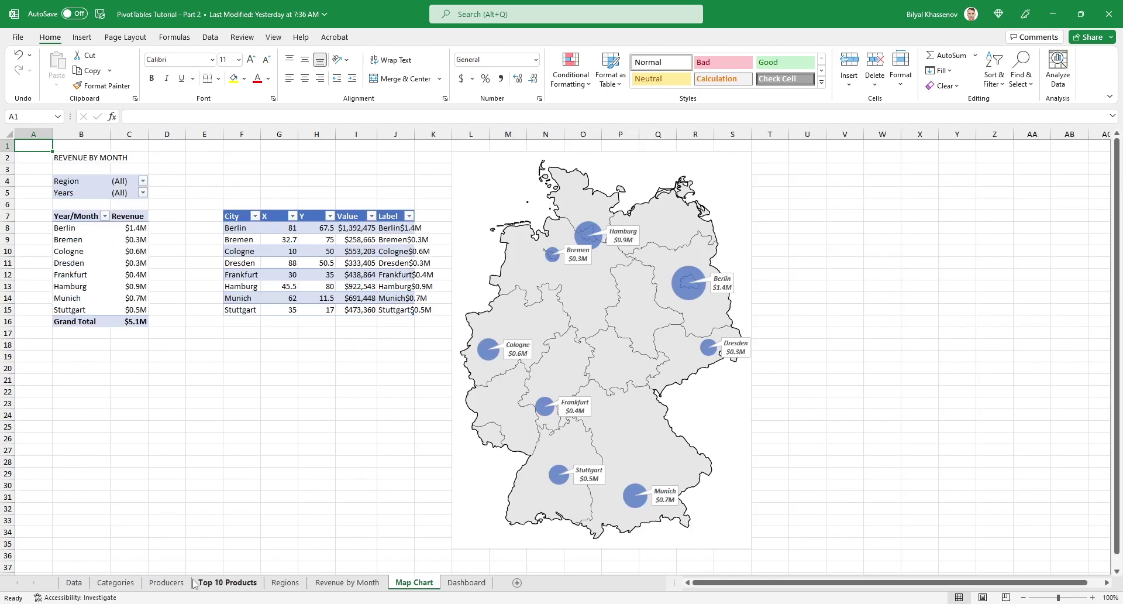
pyautogui.keyDown('shift'); pyautogui.click(74, 583); pyautogui.keyUp('shift')
pyautogui.rightClick(79, 583)
pyautogui.click(109, 521)
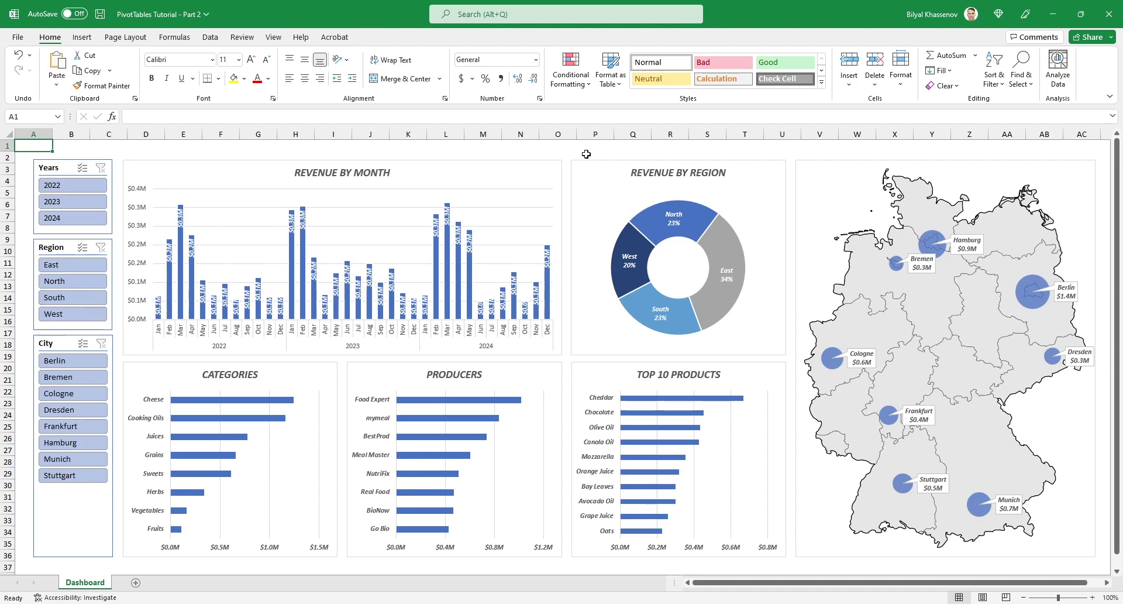
# Switch the Years slicer repeatedly between 2022, 2023 and 2024 to compare the regional shares and the city bubbles on the map.
pyautogui.click(93, 186)
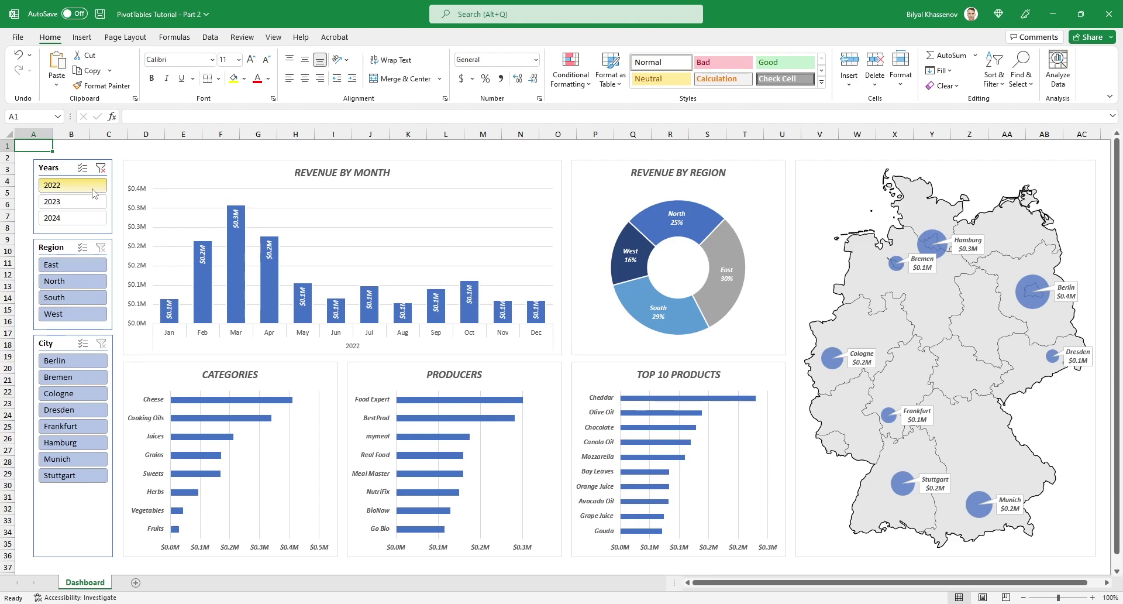
pyautogui.click(96, 201)
pyautogui.click(98, 218)
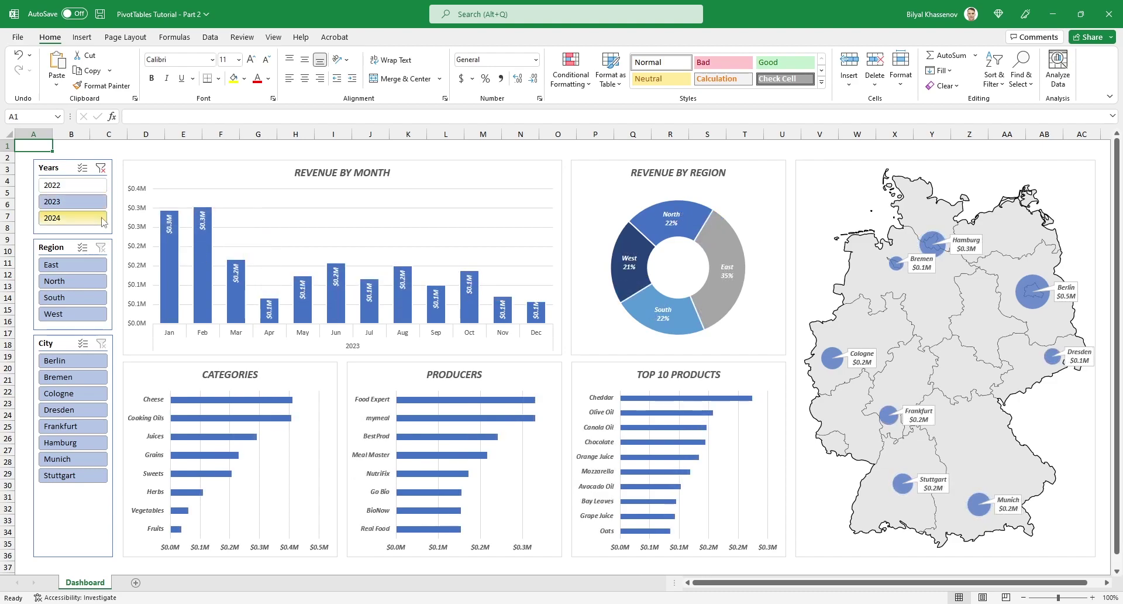
pyautogui.click(91, 190)
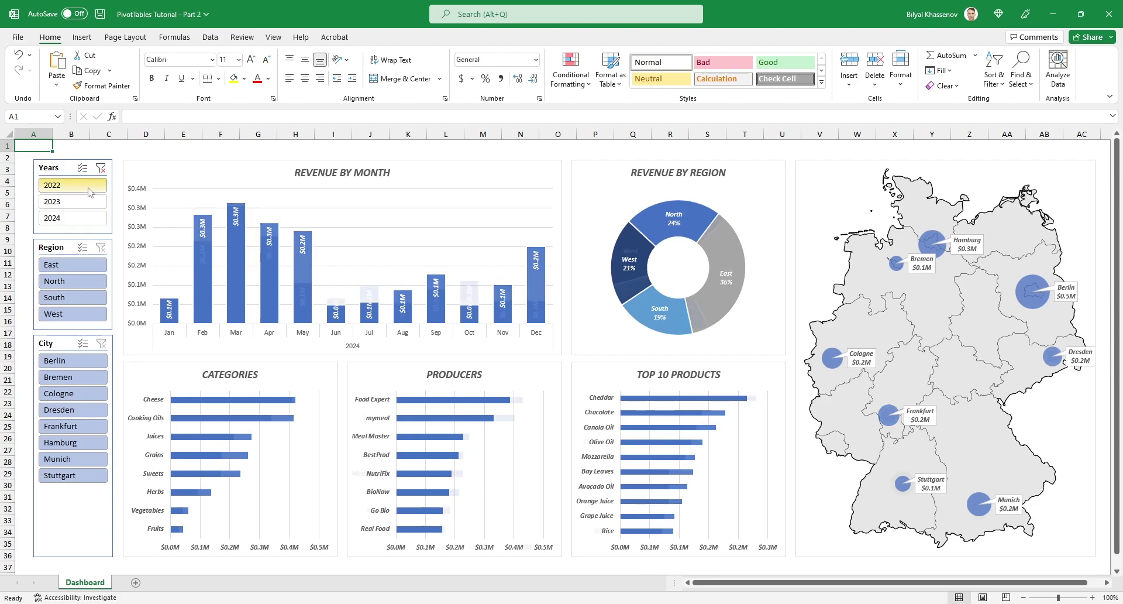
pyautogui.click(86, 203)
pyautogui.click(85, 217)
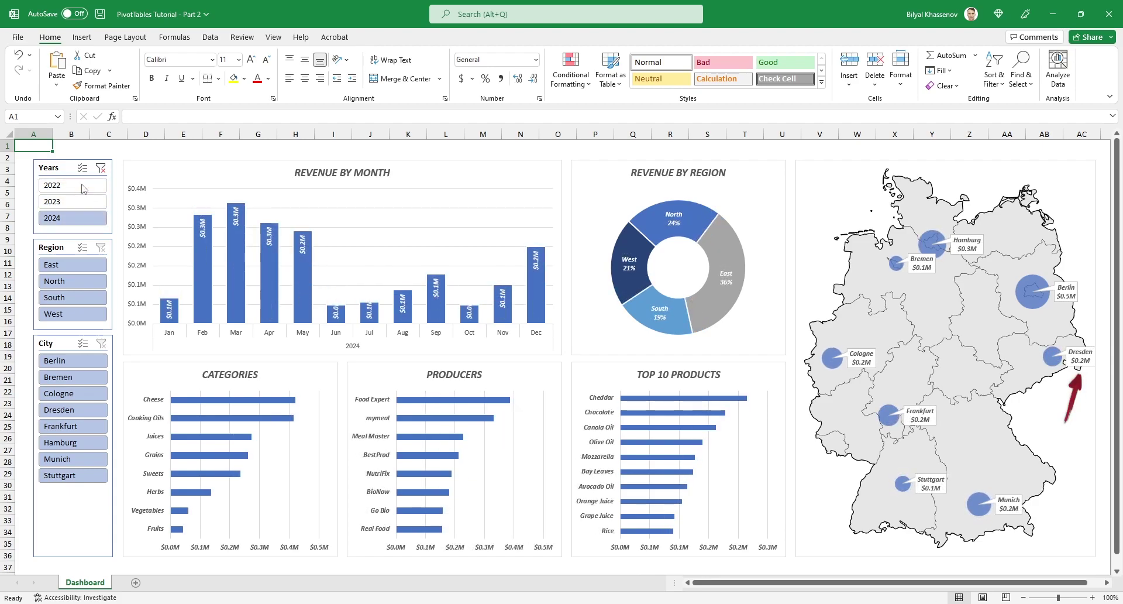
pyautogui.click(85, 202)
pyautogui.click(86, 219)
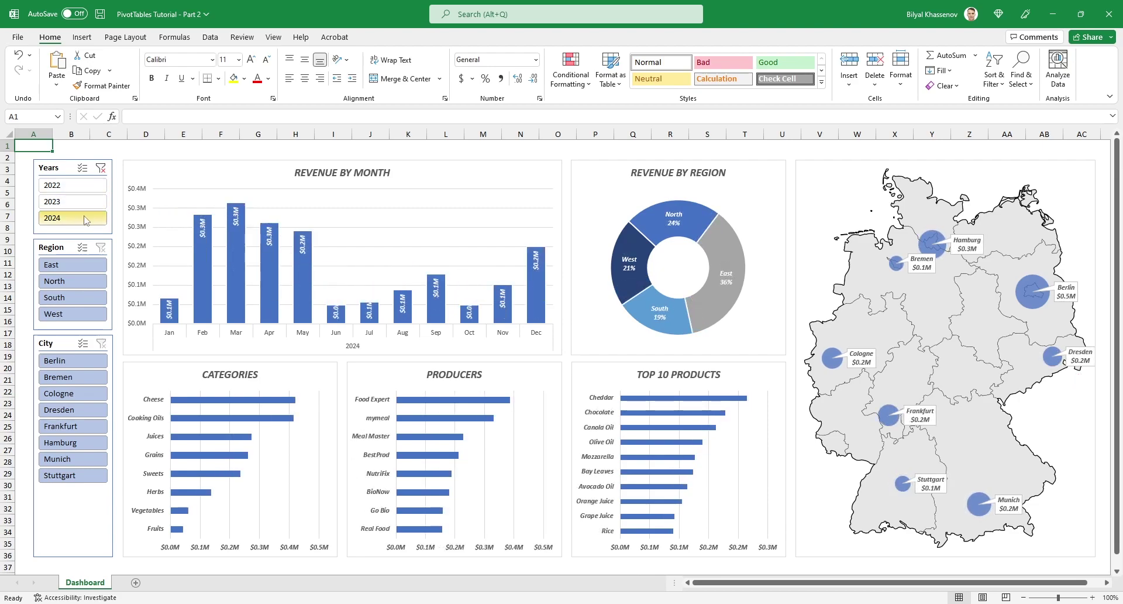
pyautogui.click(86, 185)
pyautogui.click(85, 201)
pyautogui.click(86, 218)
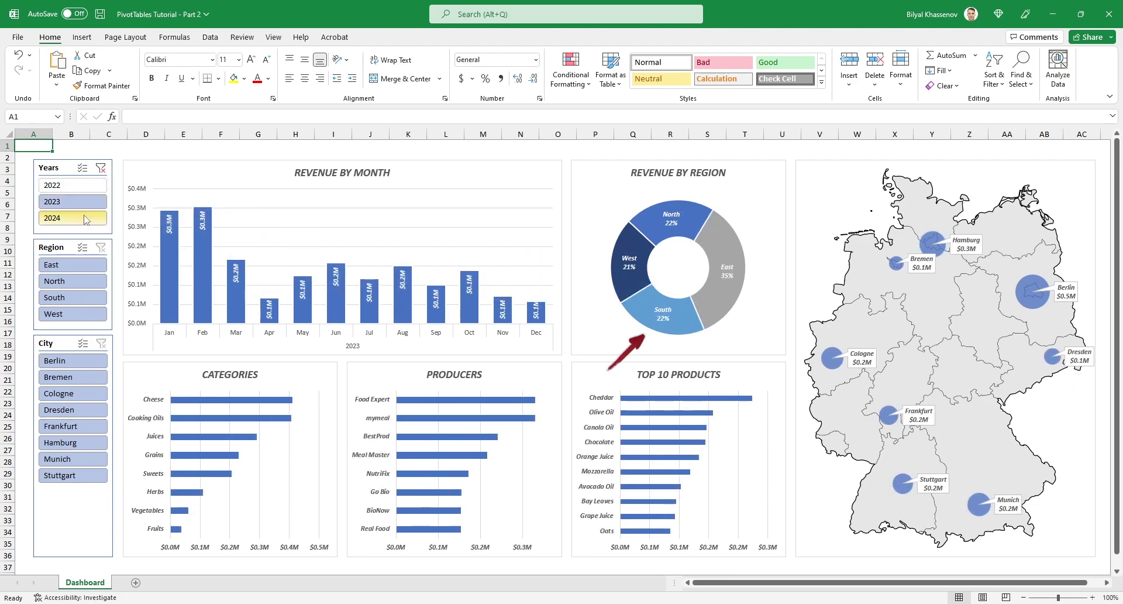
pyautogui.click(85, 185)
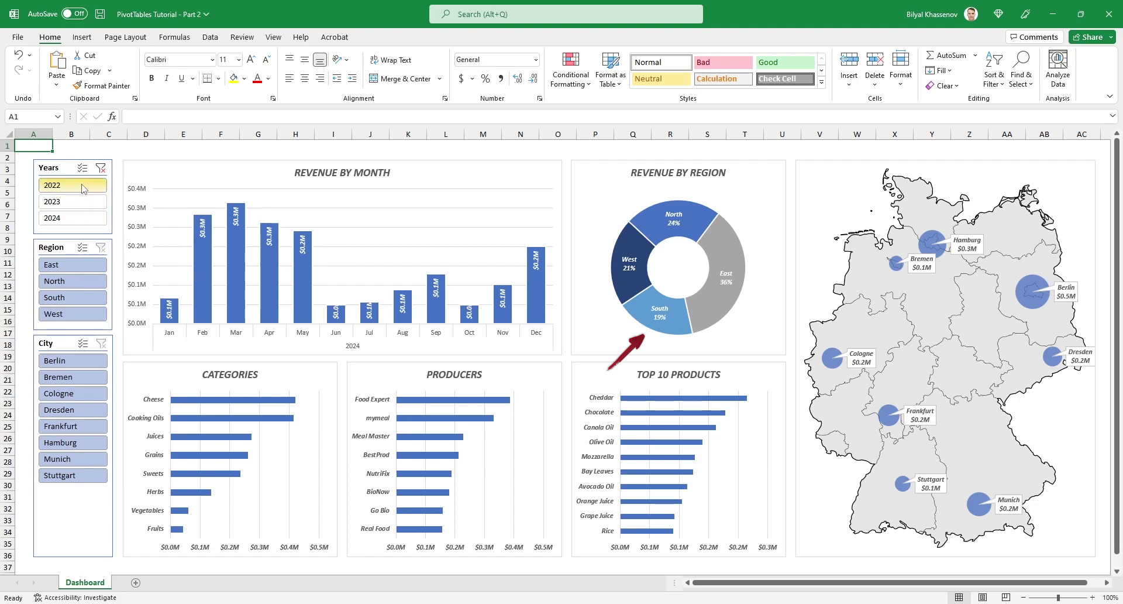
# Compare the 2022, 2023 and 2024 results once more through the Years slicer, and clear its filter to include all years.
pyautogui.click(85, 201)
pyautogui.click(86, 219)
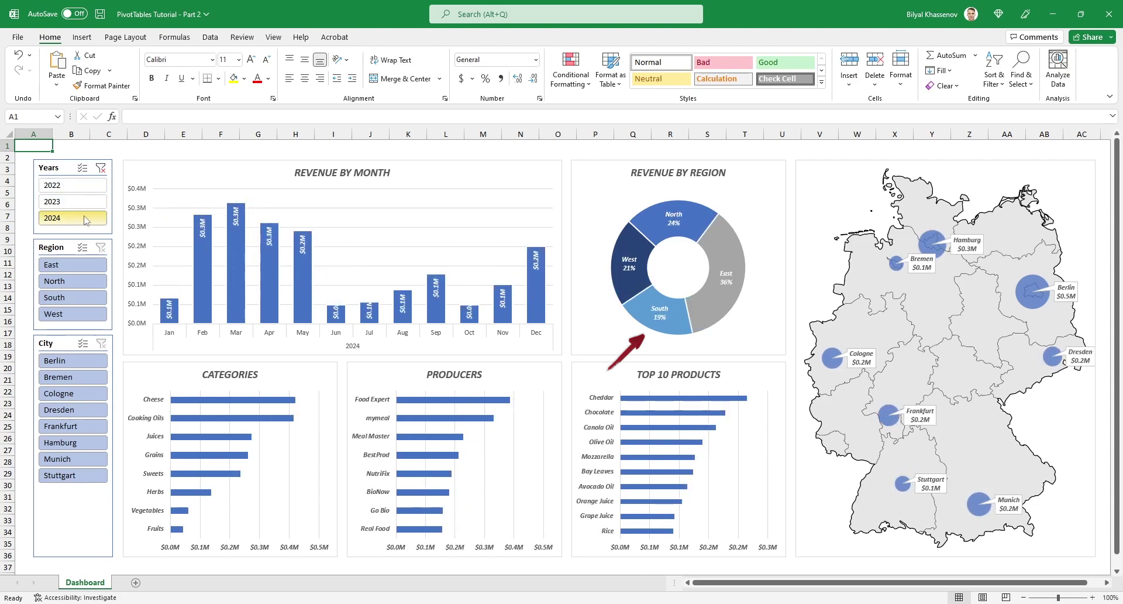
pyautogui.click(85, 201)
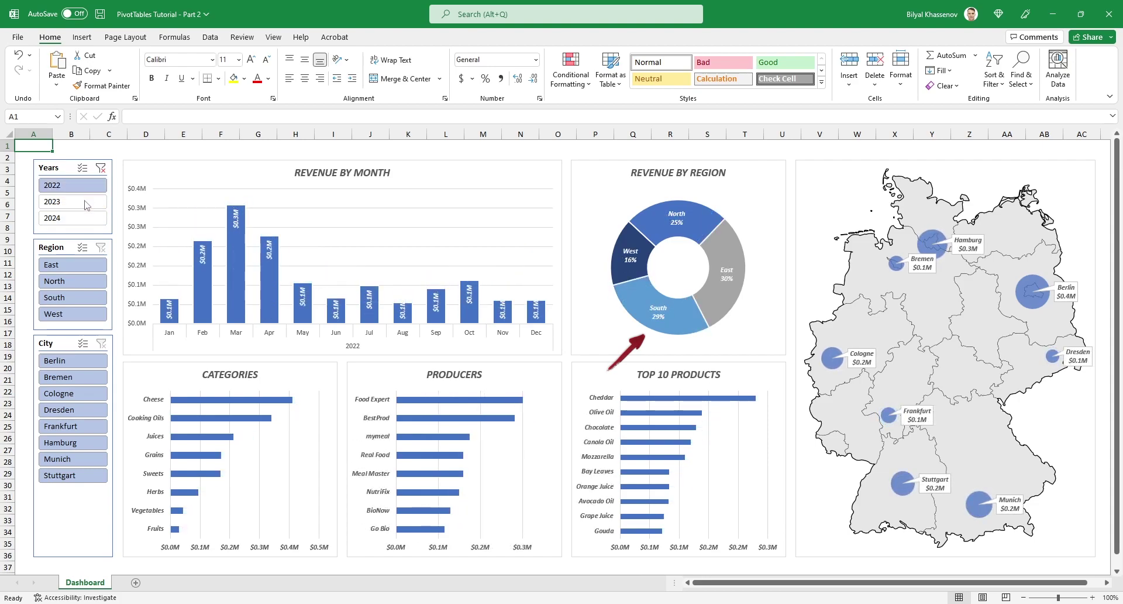
pyautogui.click(100, 169)
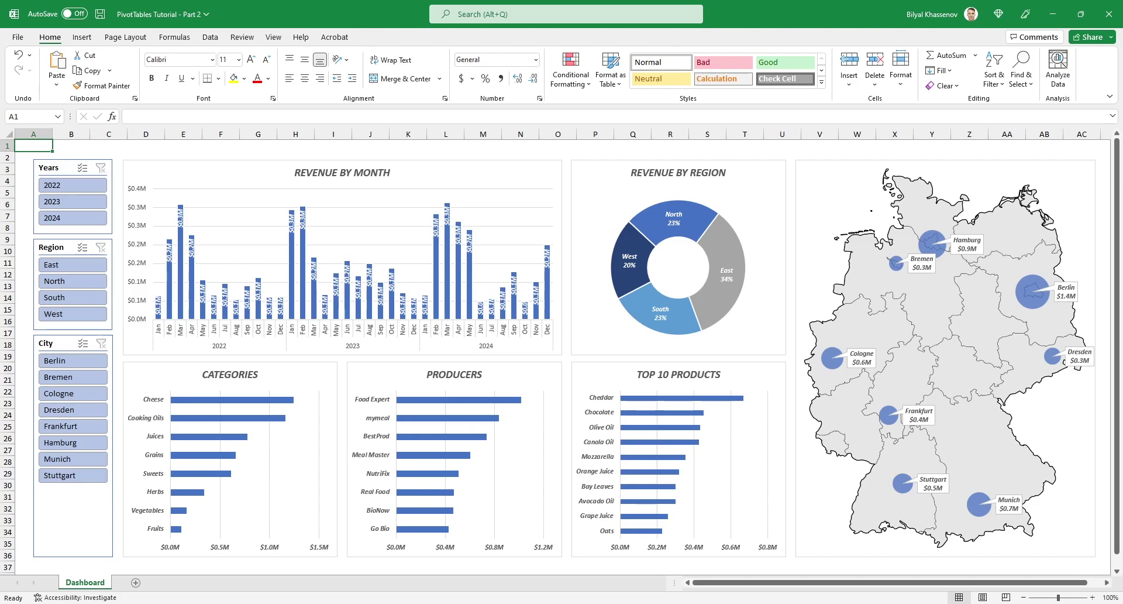
# Test the Region slicer by filtering the dashboard to East, South and North one at a time, and clear its filter.
pyautogui.click(70, 264)
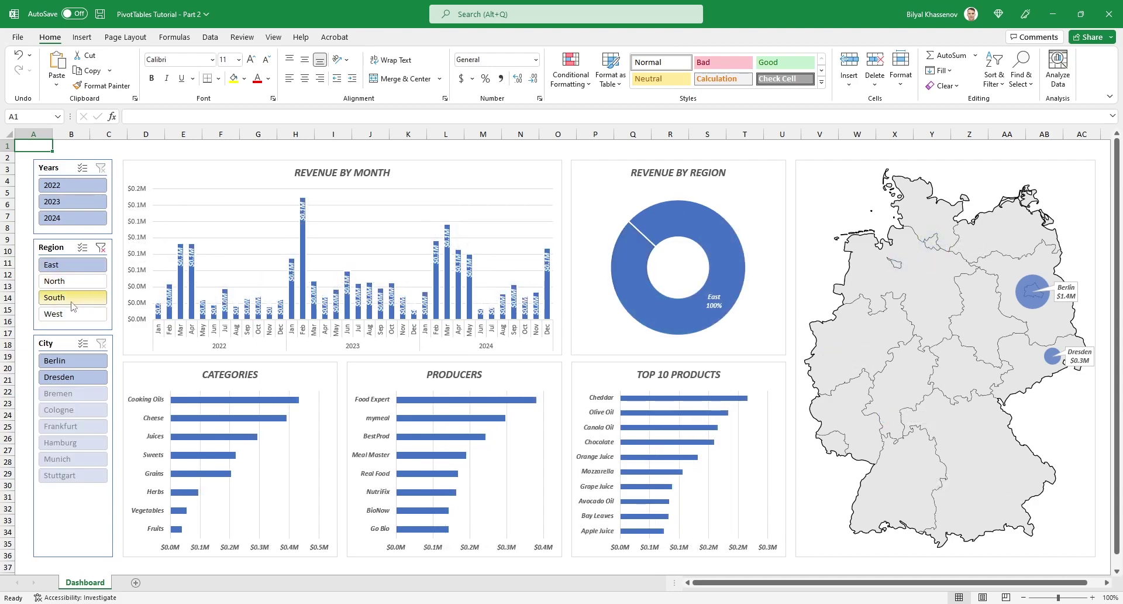
pyautogui.click(71, 300)
pyautogui.click(70, 280)
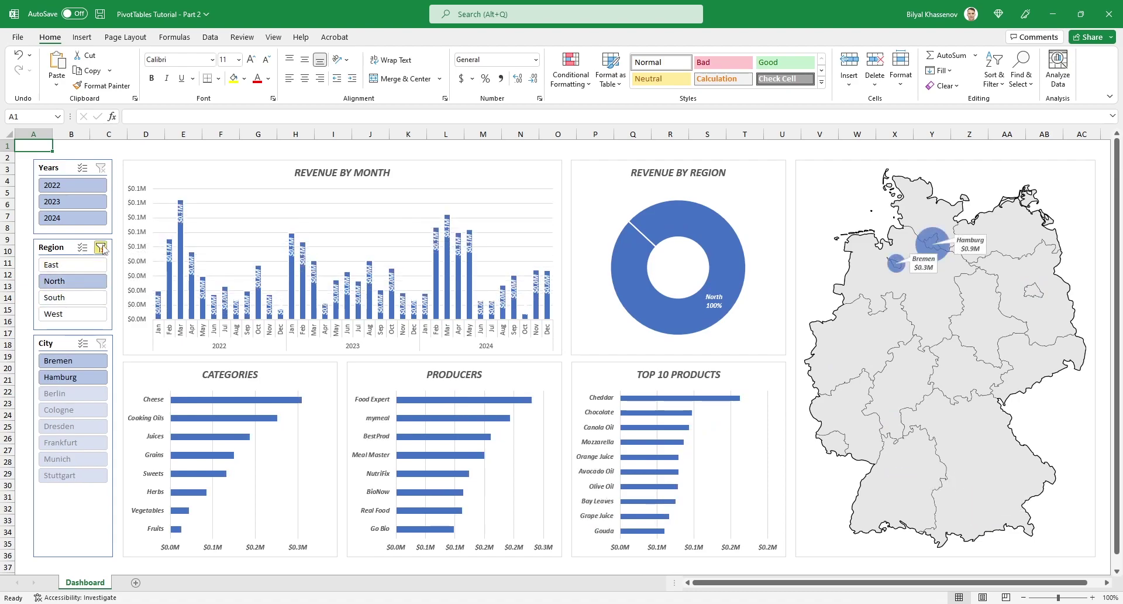
pyautogui.click(101, 247)
# Test multi-selection in the City slicer with Hamburg and Munich and with Bremen through Dresden, and clear its filter.
pyautogui.moveTo(85, 411); pyautogui.dragTo(75, 443)
pyautogui.keyDown('ctrl'); pyautogui.click(72, 393); pyautogui.keyUp('ctrl')
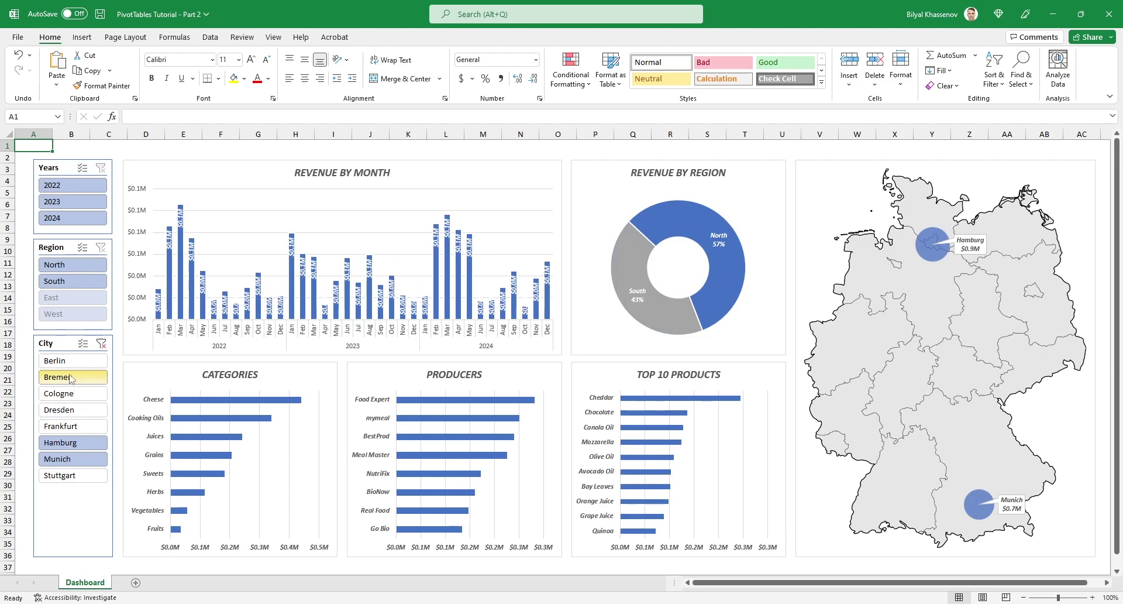
pyautogui.moveTo(70, 377); pyautogui.dragTo(80, 402)
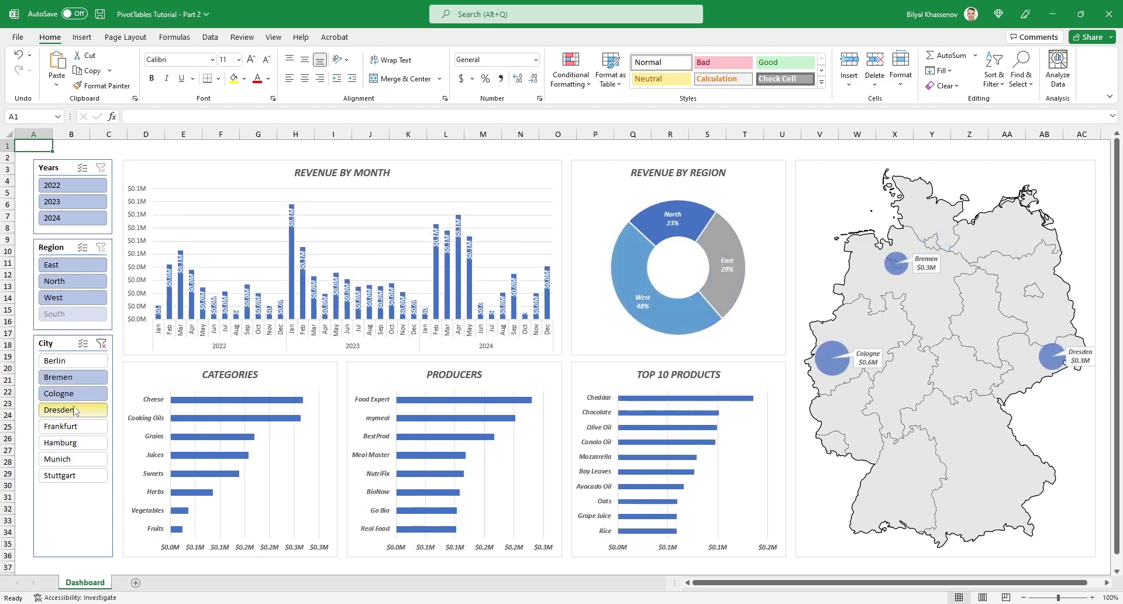
pyautogui.click(102, 343)
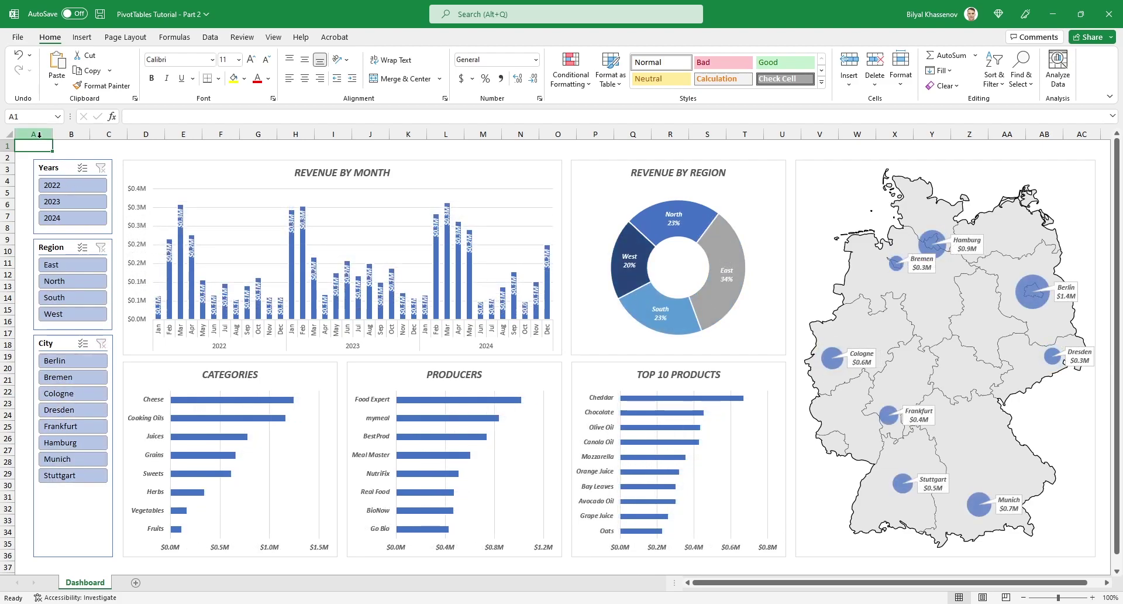